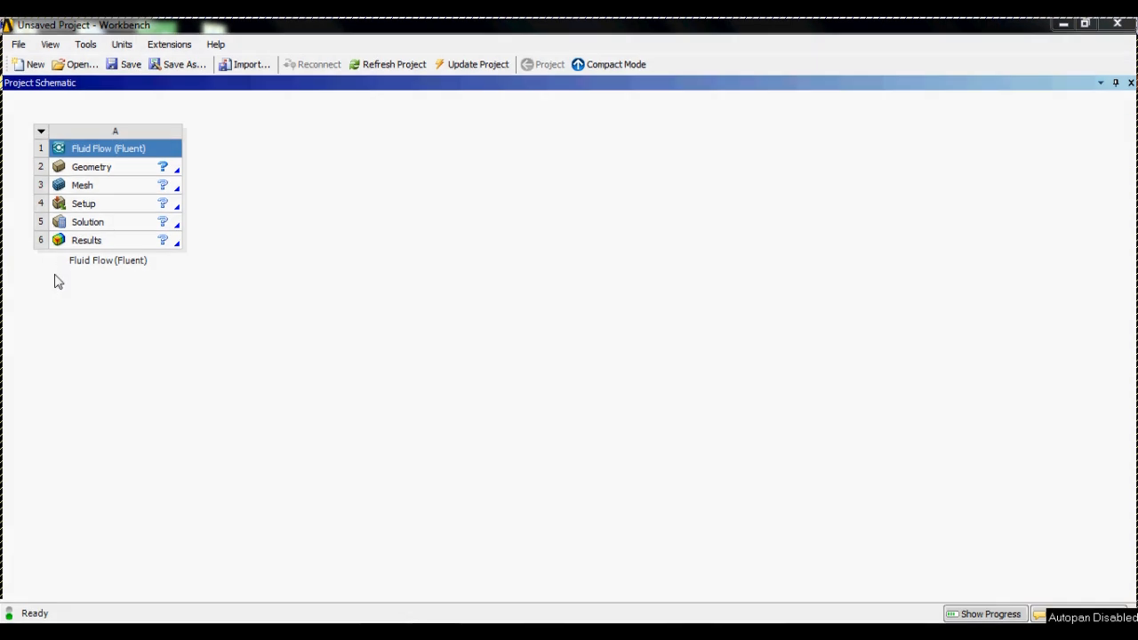
- Open the Fluid Flow (Fluent) geometry in DesignModeler with millimeter as length unit and start sketching on the XYPlane
double_click(92, 168)
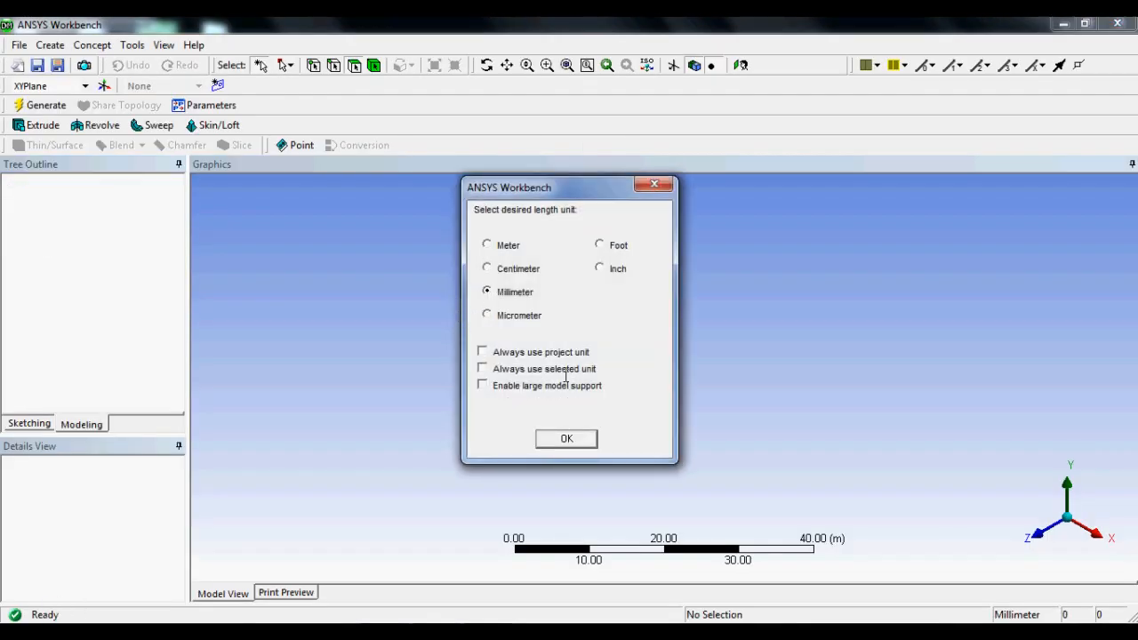
left_click(587, 440)
left_click(40, 426)
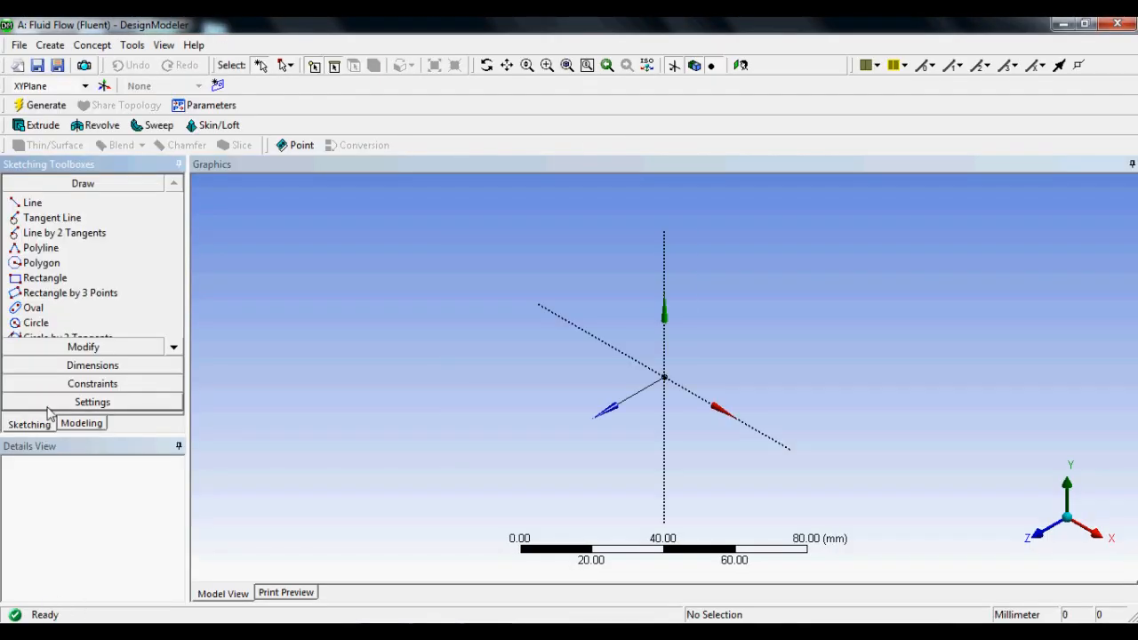
left_click(84, 86)
left_click(70, 102)
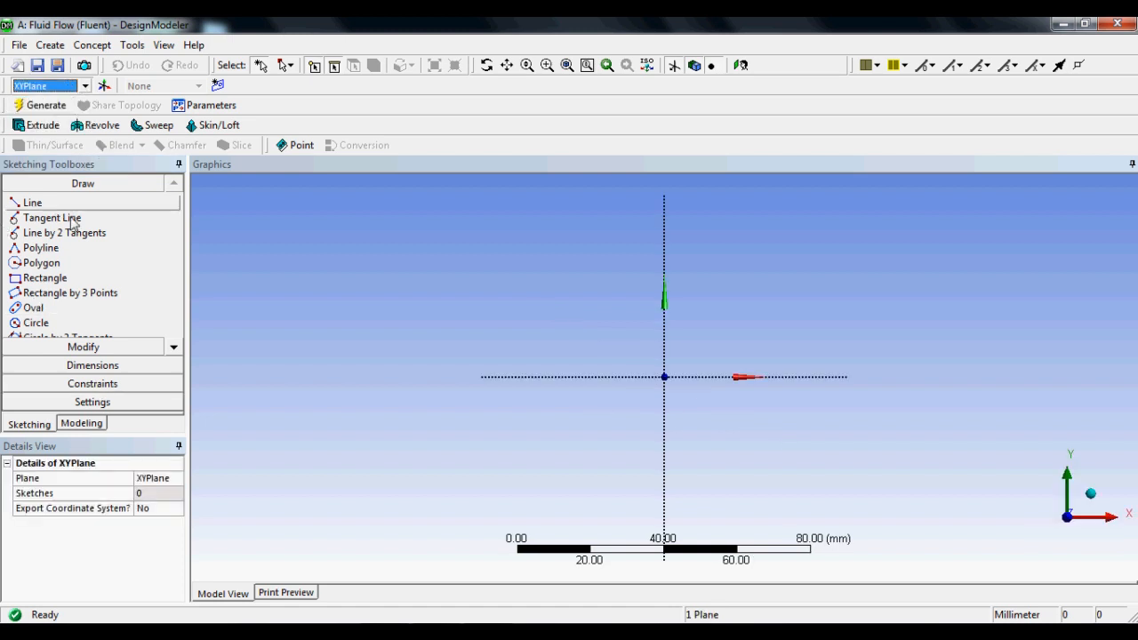
- Sketch a rectangle about 103 mm wide and 44 mm high with one corner at the origin
left_click(49, 279)
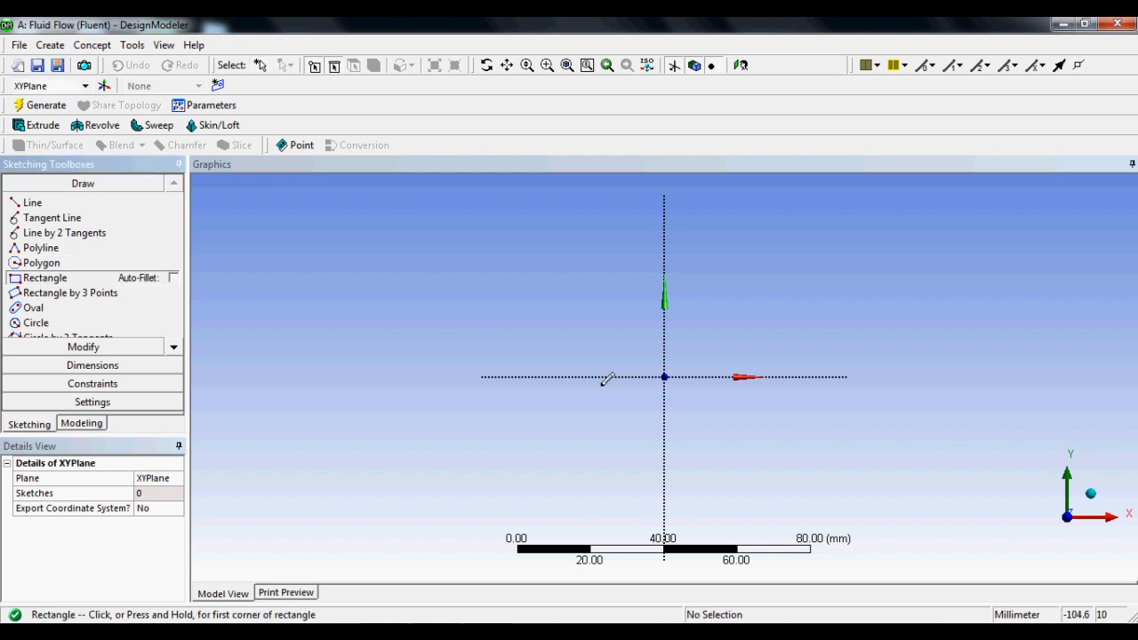
left_click(664, 377)
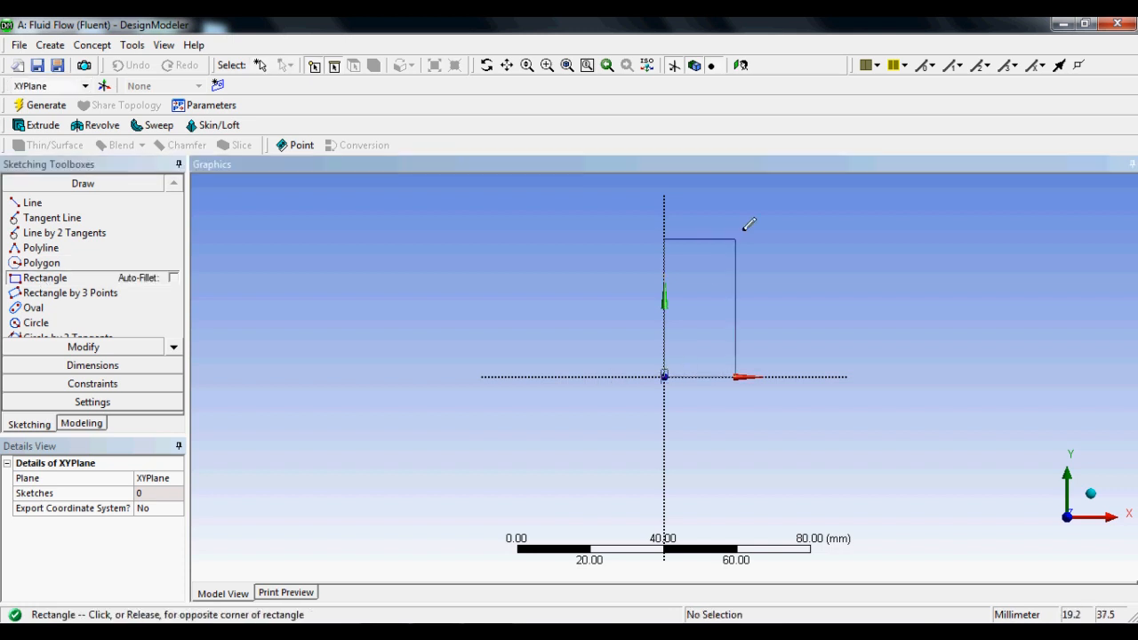
left_click(1042, 216)
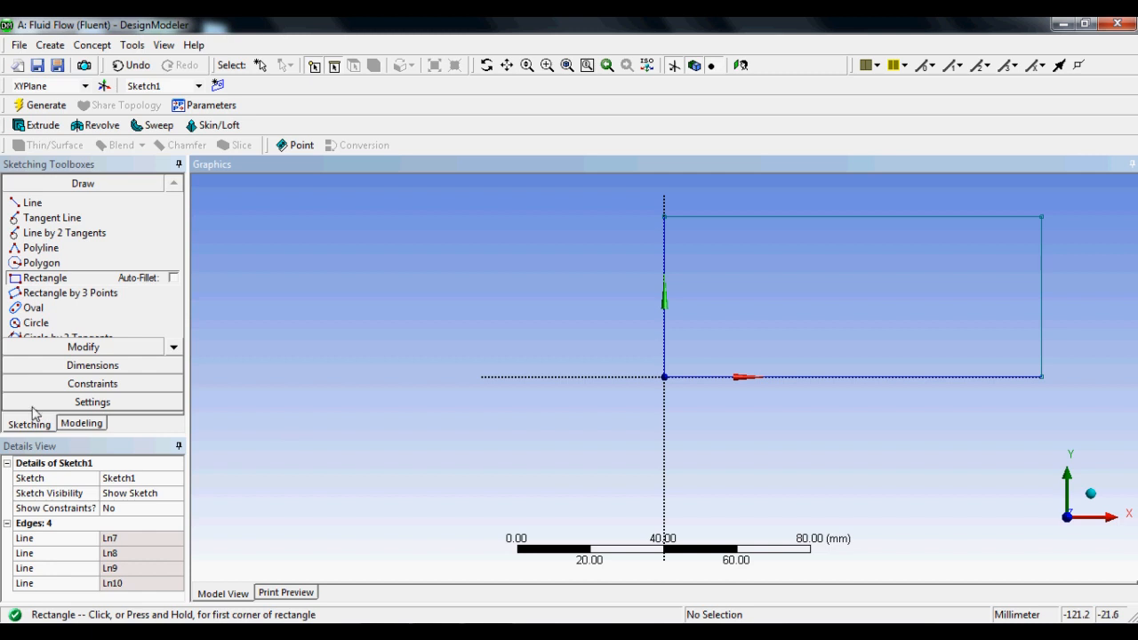
- Add general dimensions to the rectangle's upper horizontal edge and the vertical edge on the Y axis
left_click(100, 368)
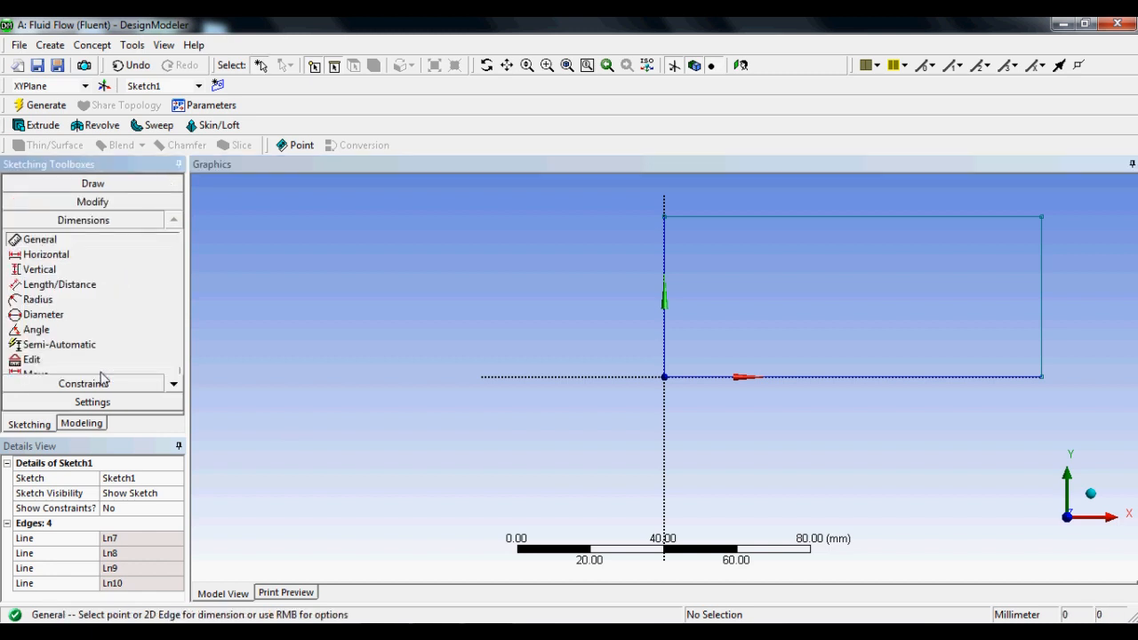
left_click(777, 217)
left_click(776, 190)
left_click(665, 275)
left_click(610, 267)
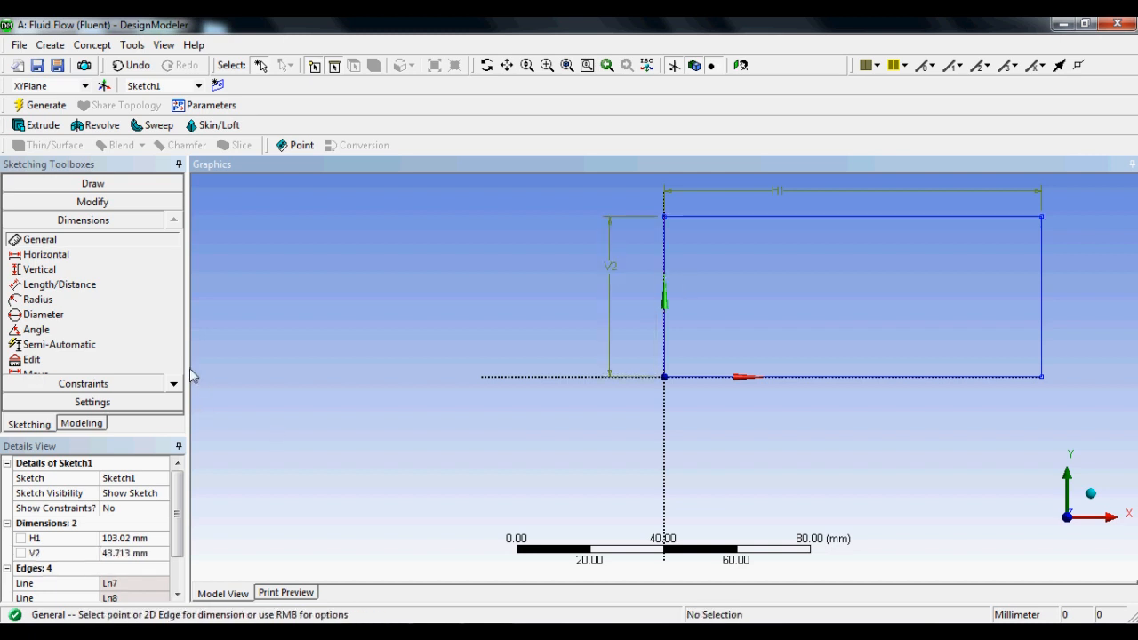
- Set the rectangle's horizontal dimension to 1500 mm and its vertical dimension to 1000 mm
left_click_drag(203, 369, 258, 370)
left_click(140, 539)
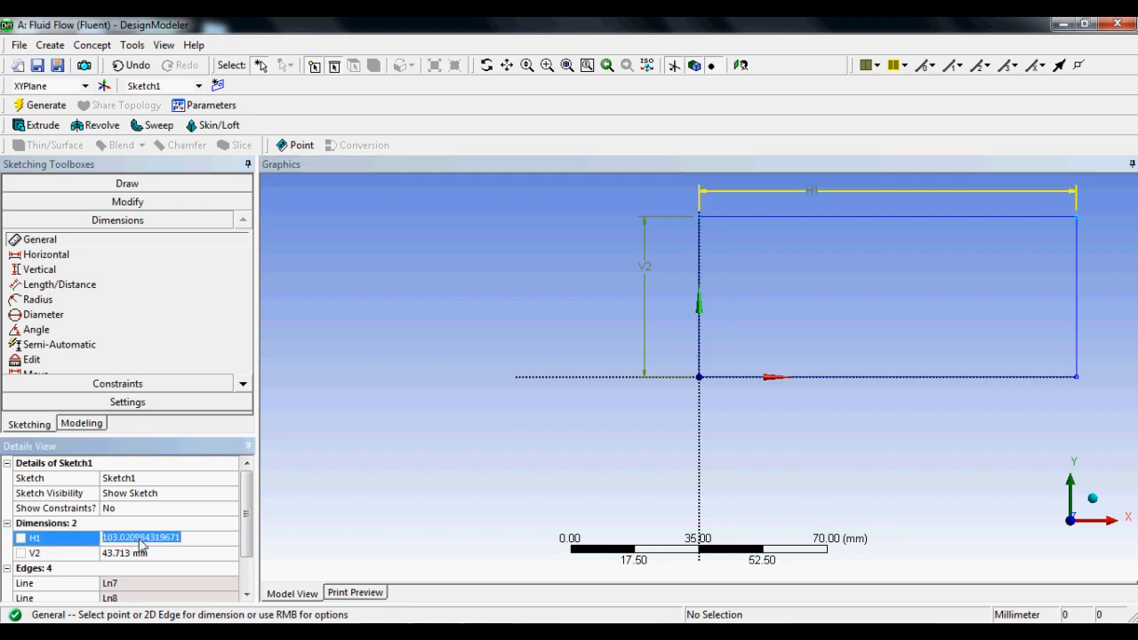
type("1500")
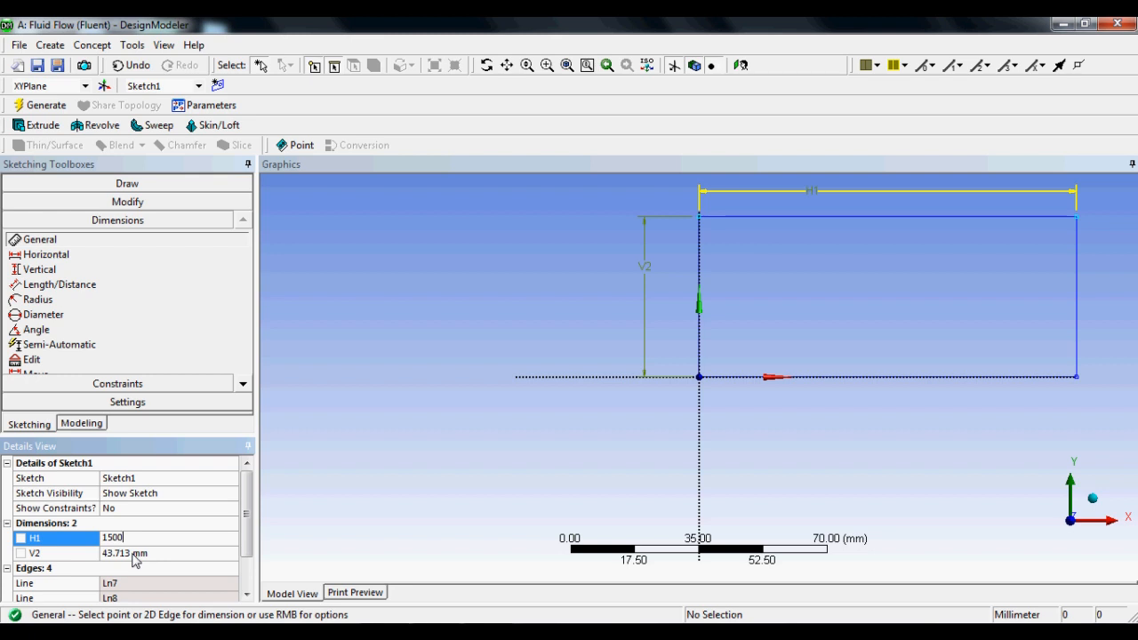
left_click(134, 555)
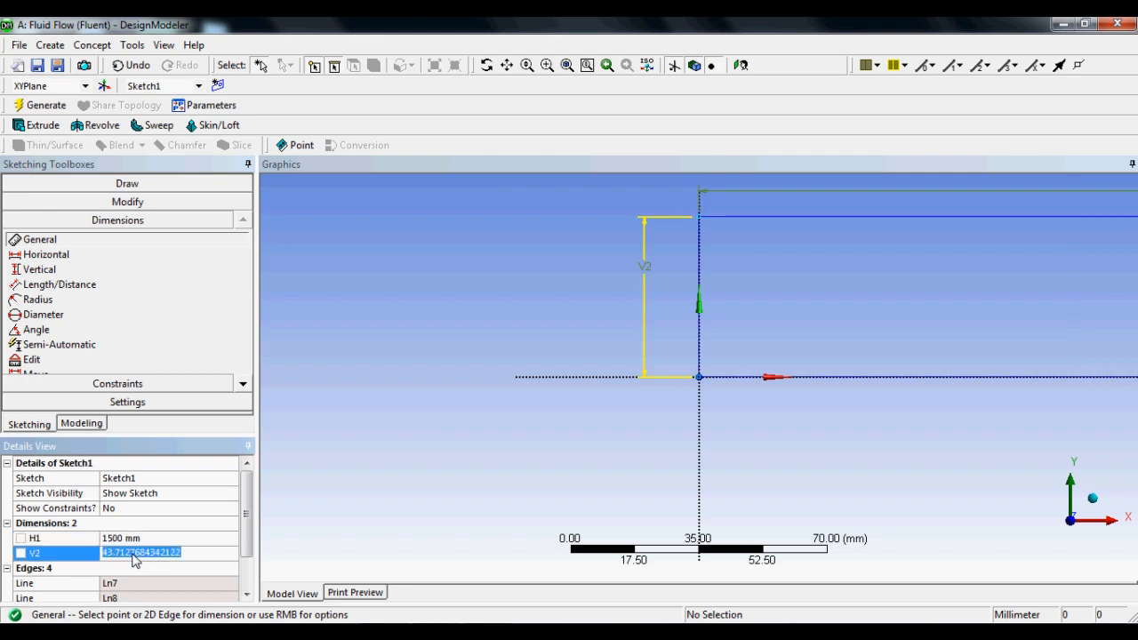
type("1000")
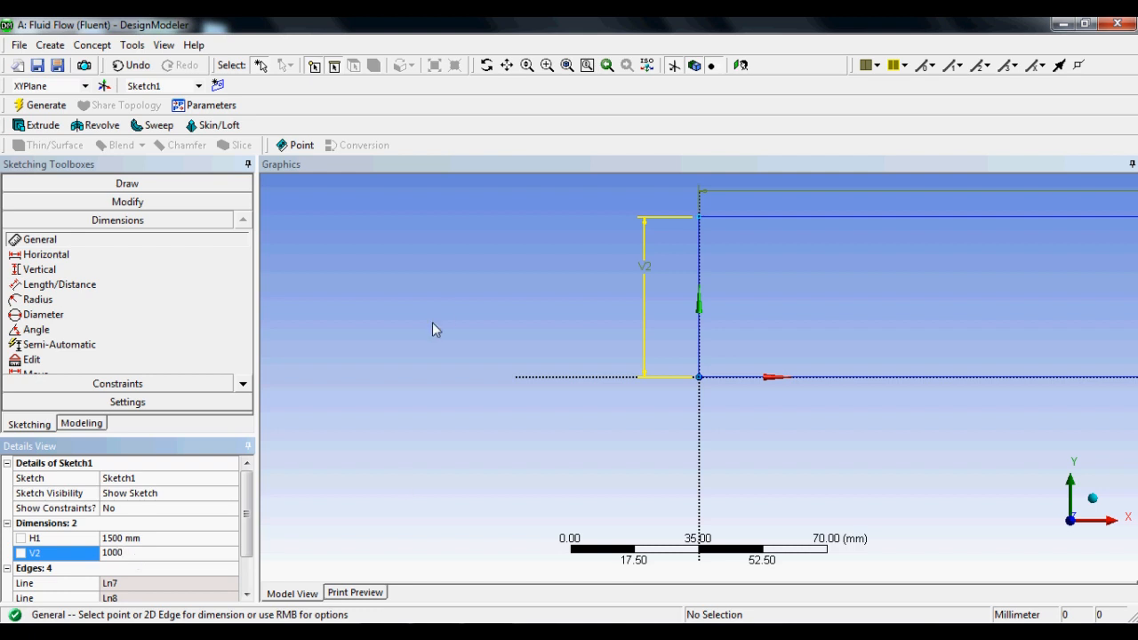
key("Return")
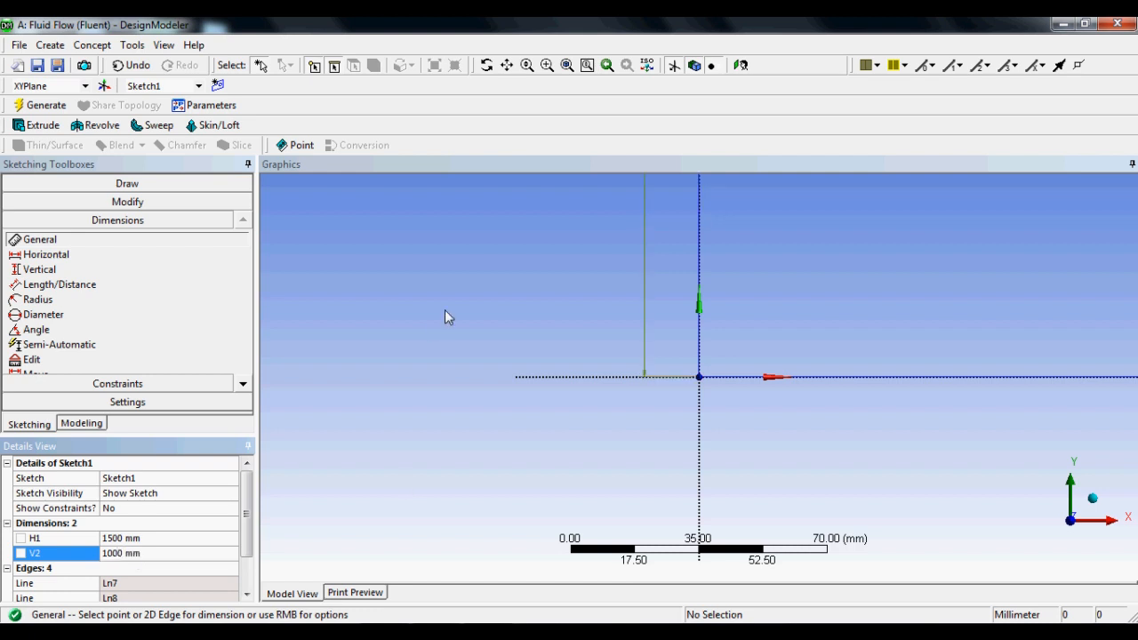
left_click(740, 66)
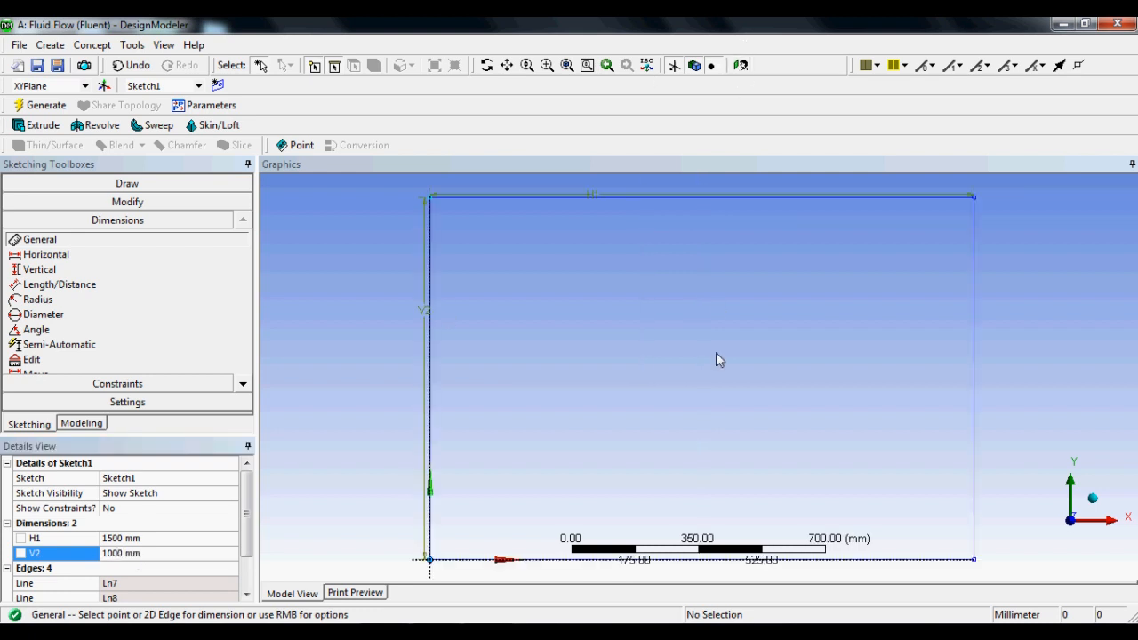
- Extrude the rectangle sketch with a fixed depth of 1000 mm as added material and generate the solid
left_click(40, 126)
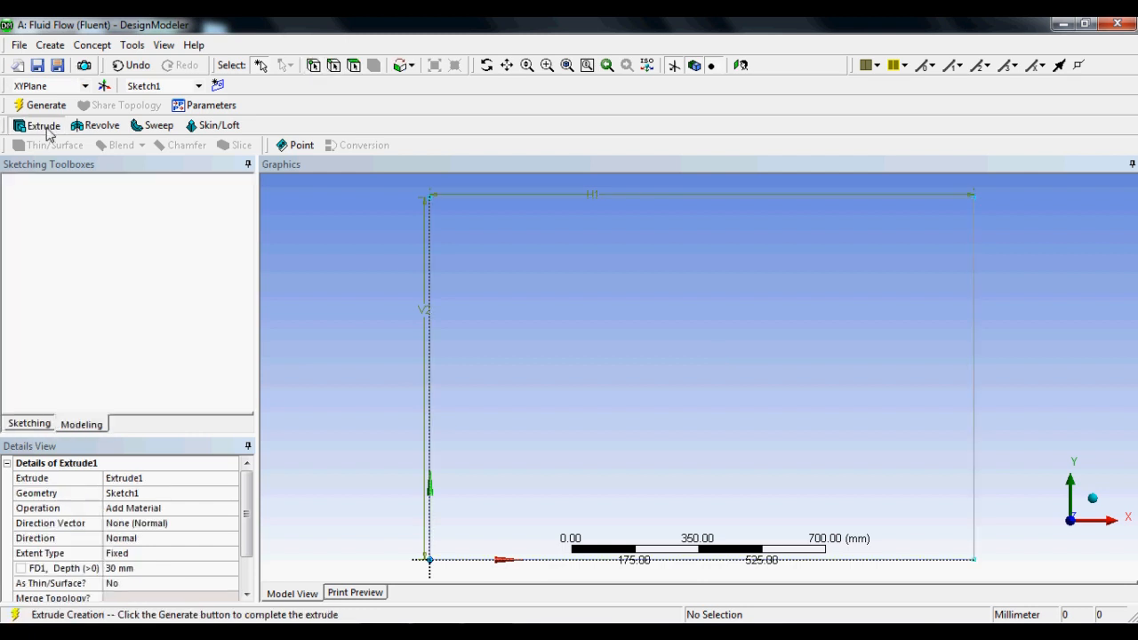
left_click(163, 494)
left_click(144, 498)
mouse_move(860, 294)
middle_mouse_down()
mouse_move(831, 315)
mouse_move(502, 411)
middle_mouse_up()
left_click(136, 568)
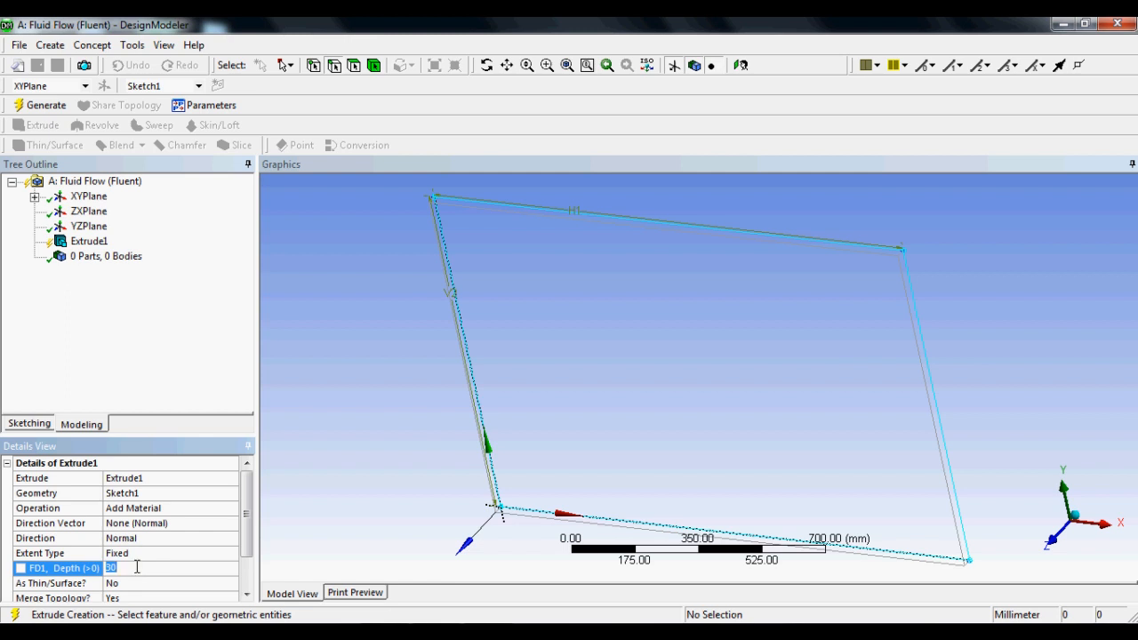
type("1000")
key("Return")
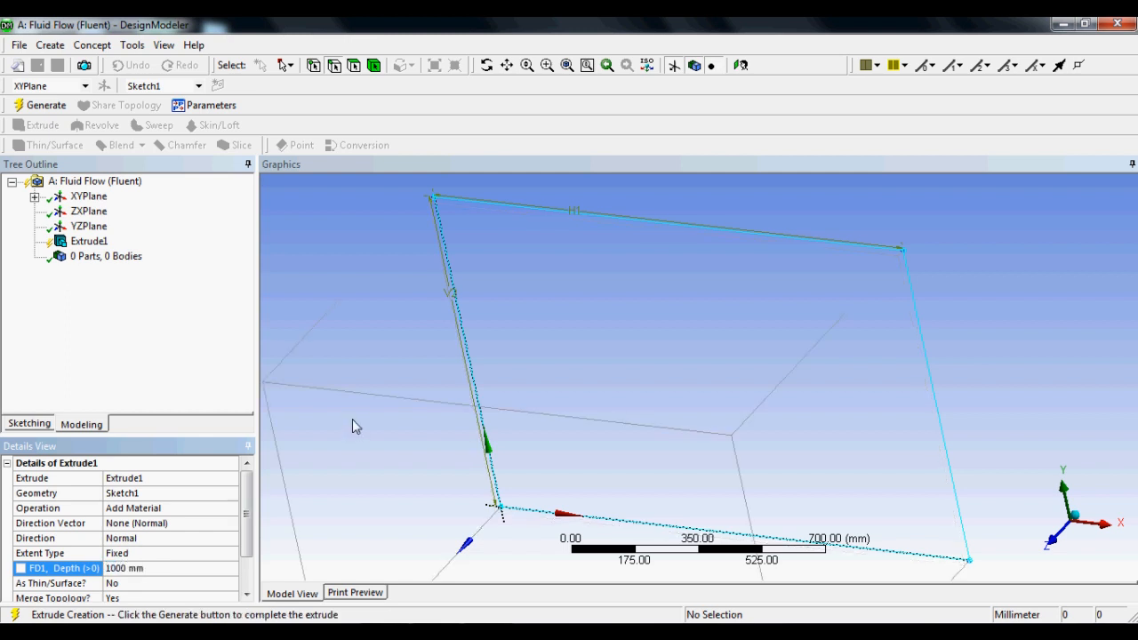
left_click(46, 105)
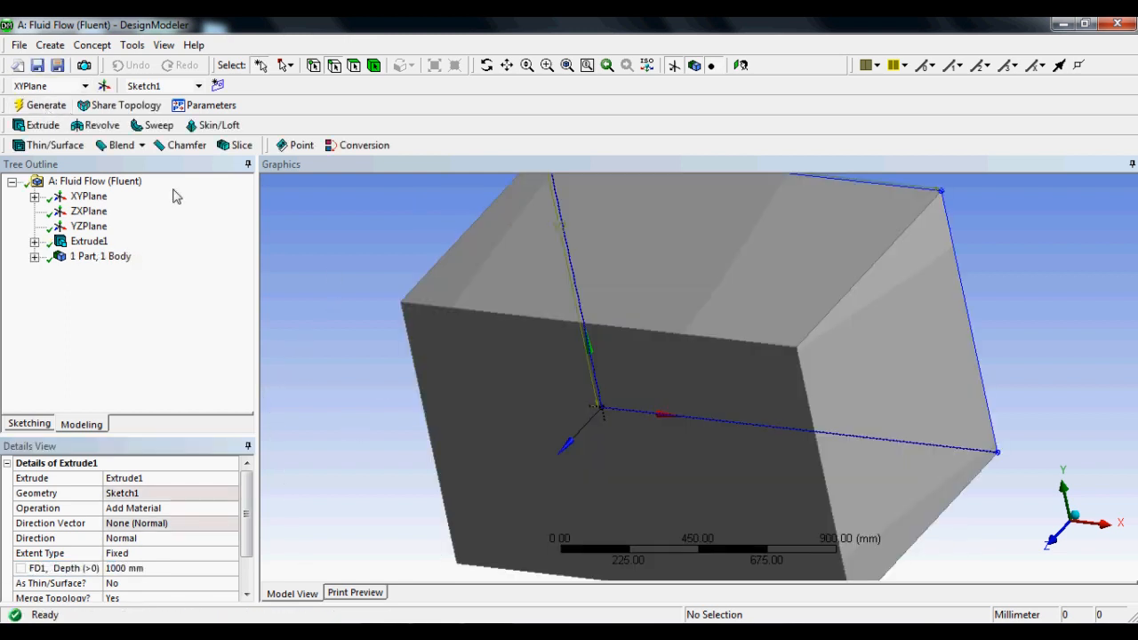
- Set the extrusion depth of the block to 1500 mm and regenerate it
middle_click_drag(674, 388, 269, 601)
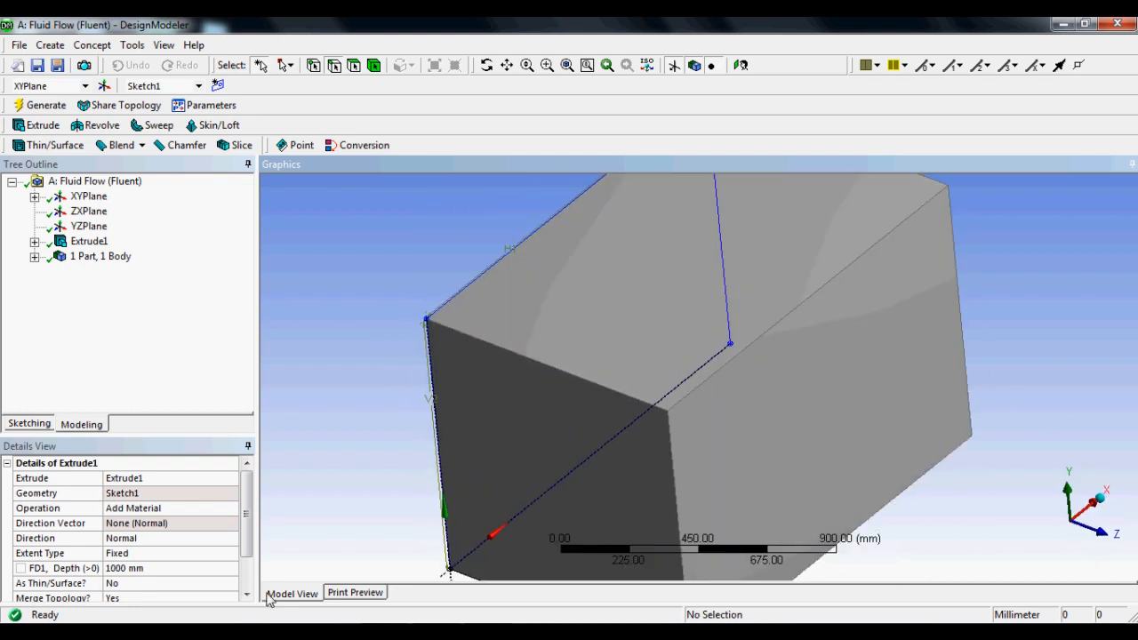
left_click(135, 574)
type("1500")
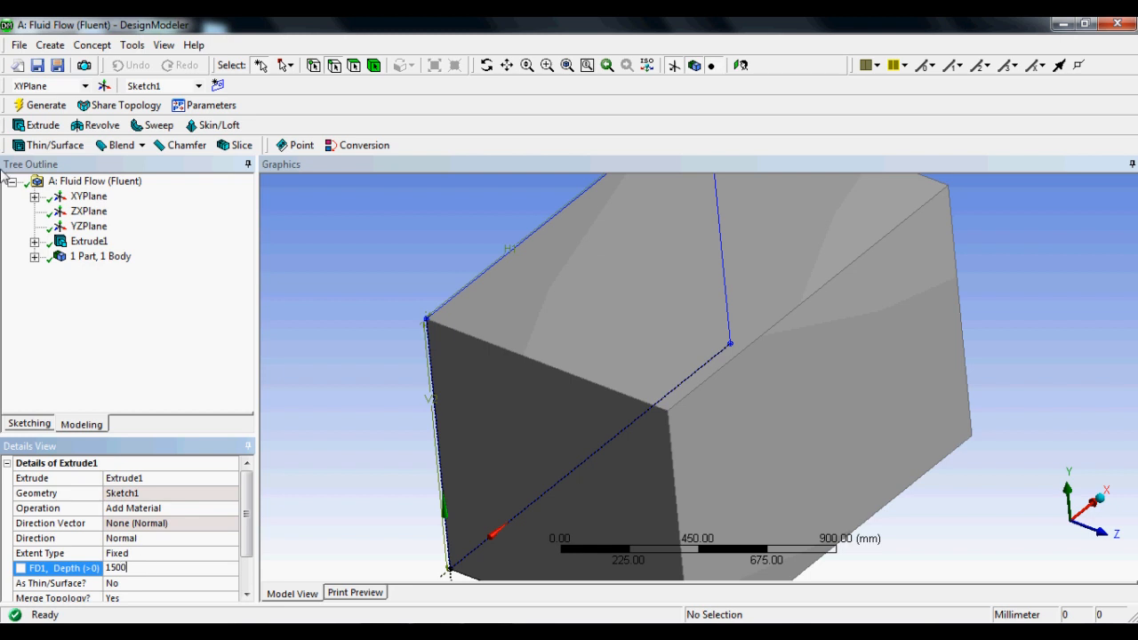
left_click(36, 107)
middle_click_drag(717, 463, 795, 404)
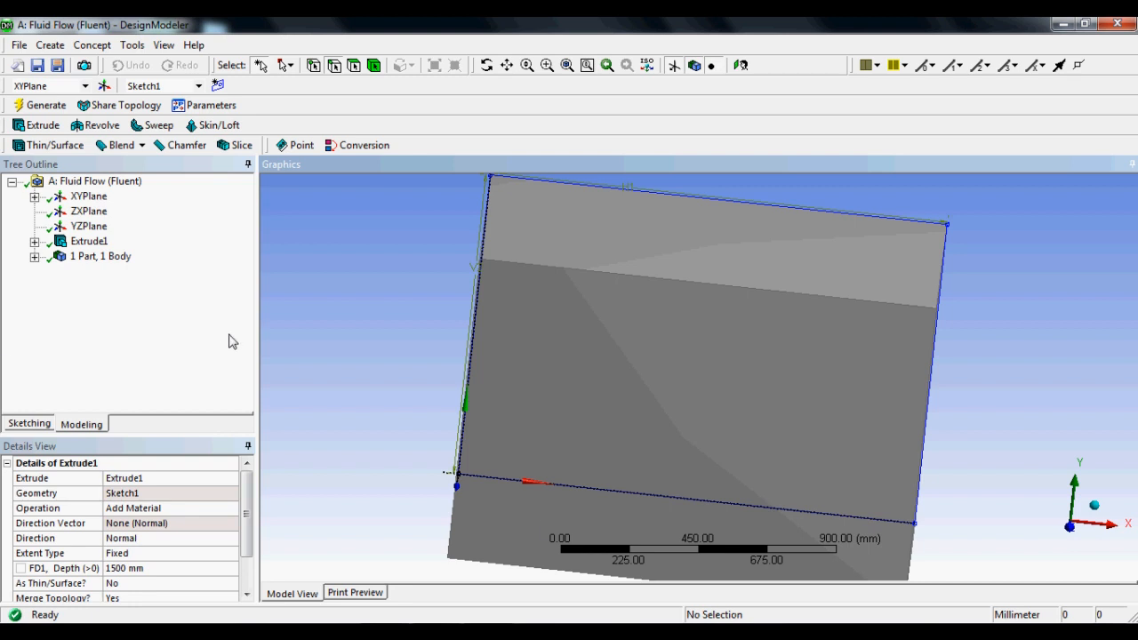
- Create and generate a new plane from the block's 1500 by 1000 mm face opposite the original sketch
middle_click_drag(501, 233, 562, 336)
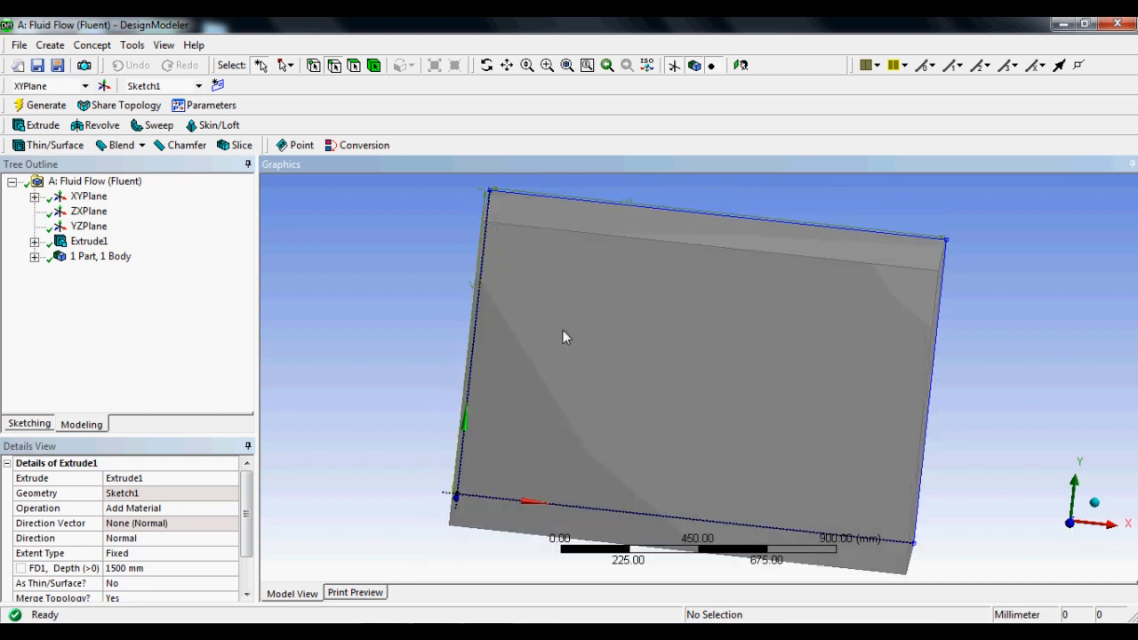
left_click(640, 325)
left_click(104, 87)
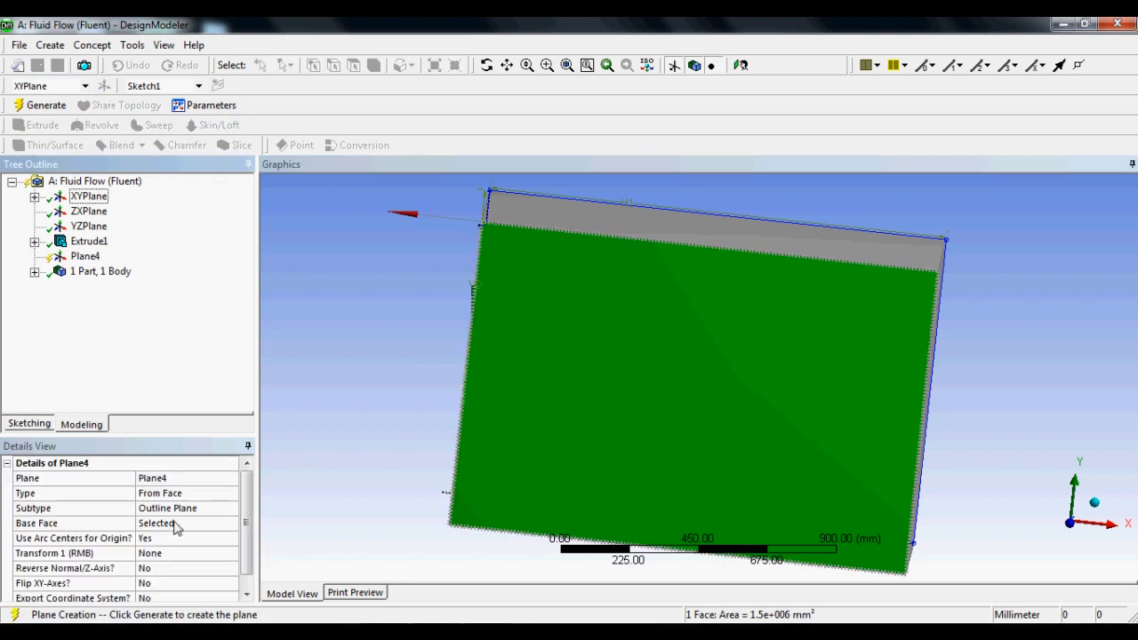
left_click(40, 105)
mouse_move(400, 286)
middle_mouse_down()
mouse_move(482, 257)
mouse_move(454, 298)
mouse_move(355, 311)
middle_mouse_up()
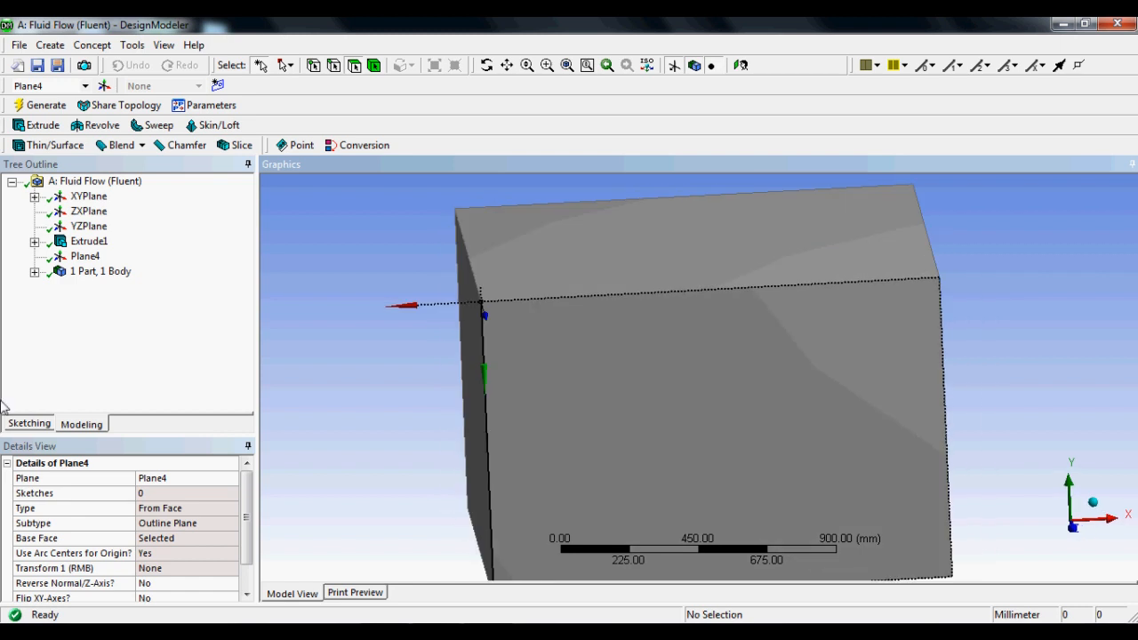
- On the new face plane, sketch a narrow upright rectangle about 37 mm wide and 884 mm high, starting on the face's lower edge near mid-width
left_click(23, 422)
left_click(85, 86)
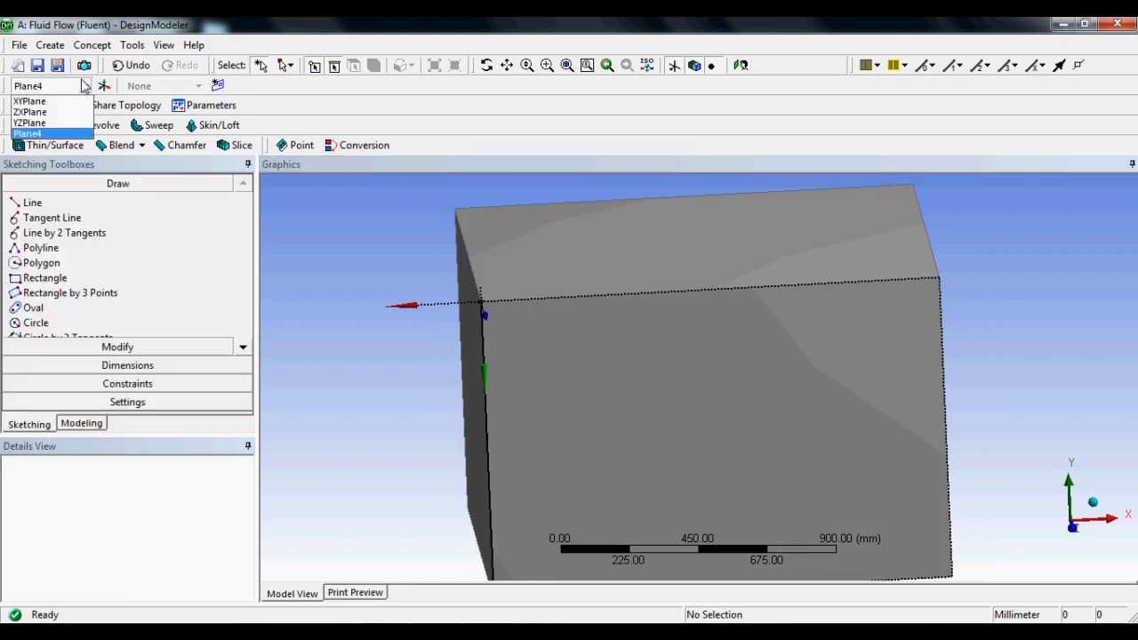
left_click(60, 135)
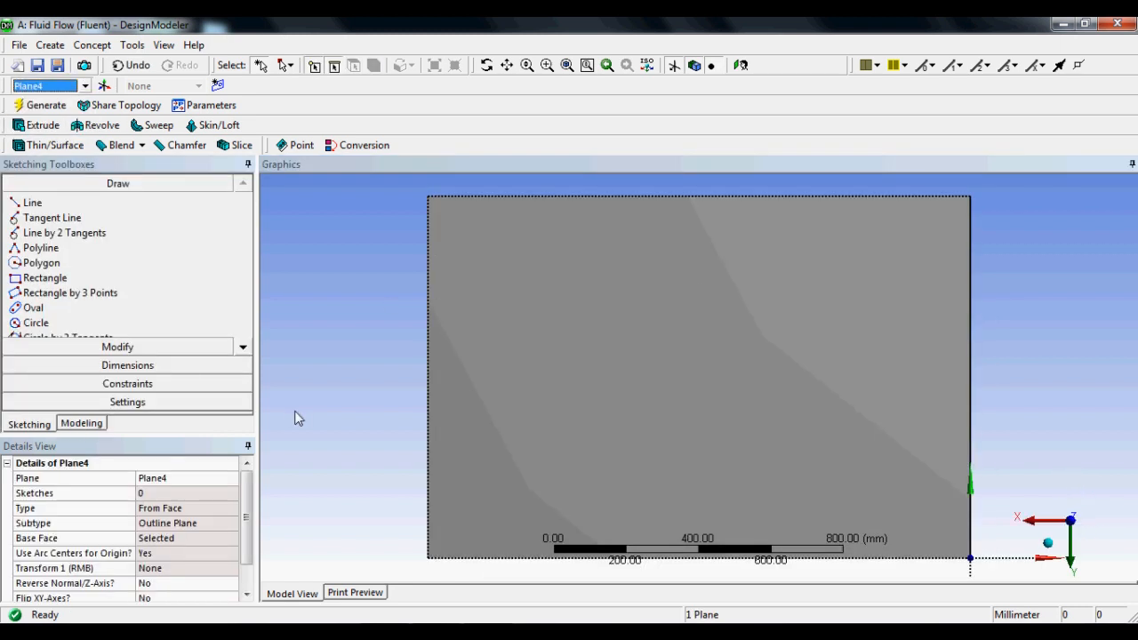
left_click(380, 416)
scroll(380, 416, "up", 2)
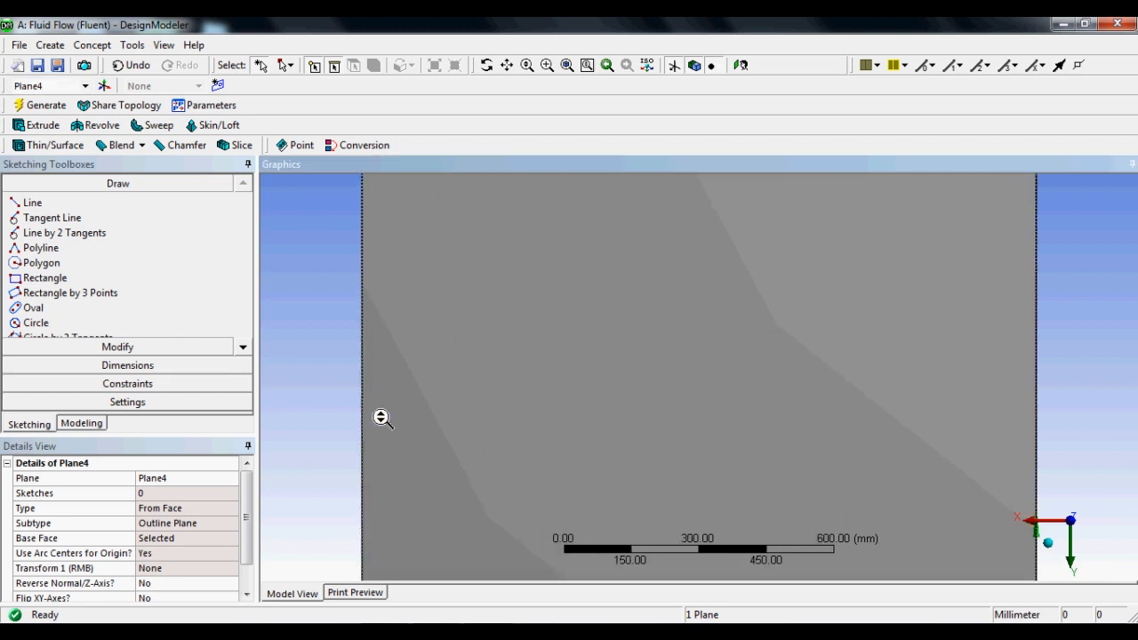
scroll(380, 416, "down", 4)
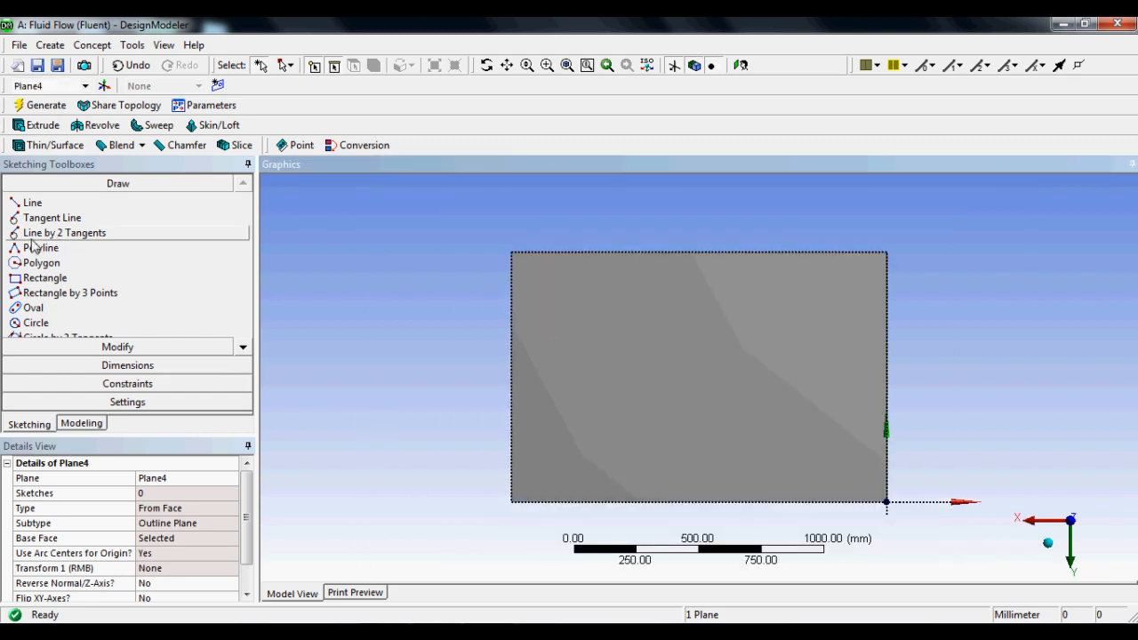
left_click(43, 278)
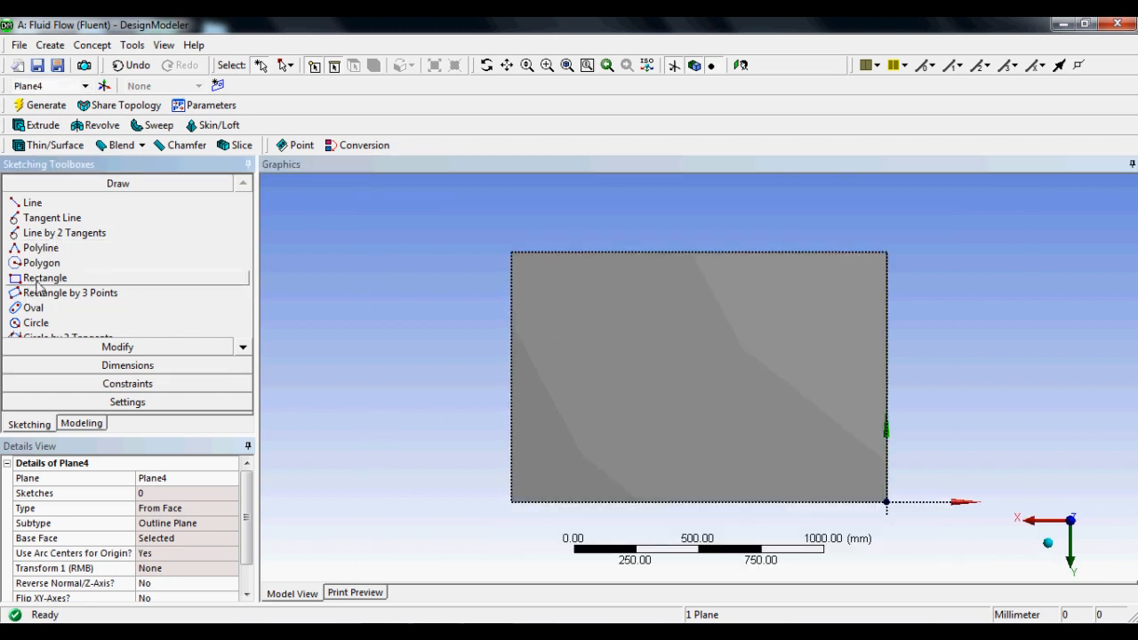
left_click(681, 501)
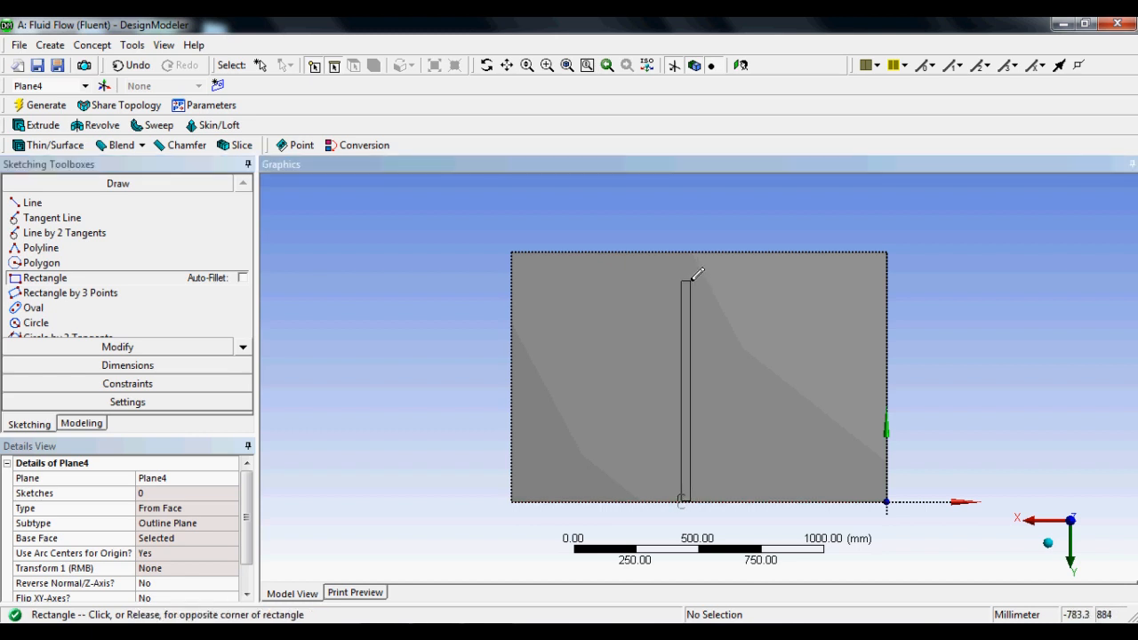
left_click(691, 281)
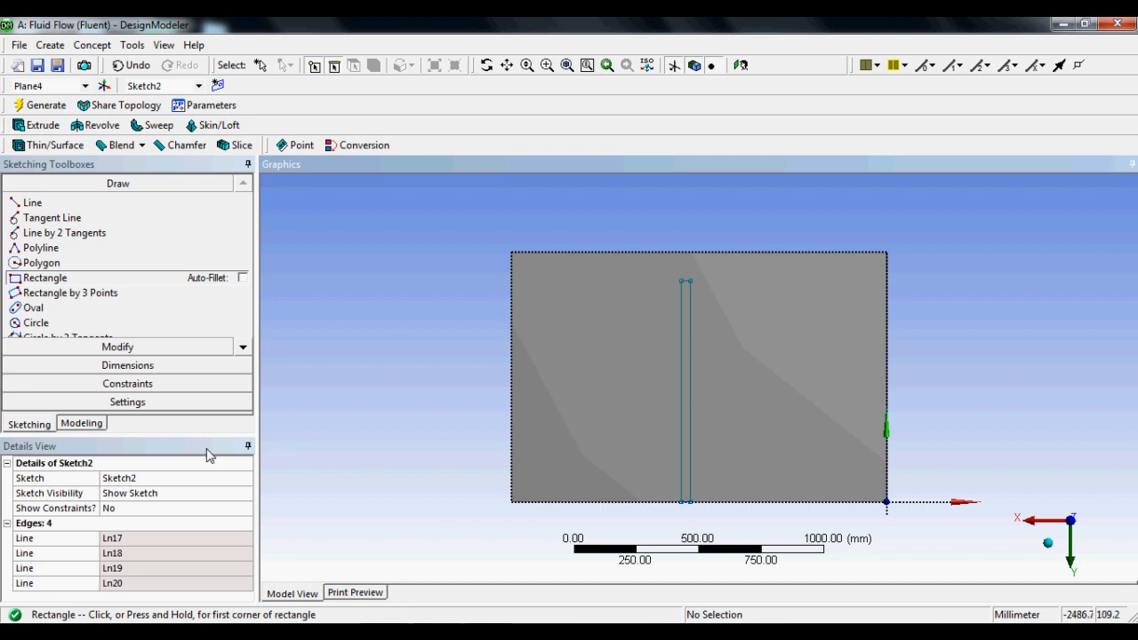
- Add general dimensions for the narrow rectangle's height and width
left_click(112, 365)
left_click(682, 355)
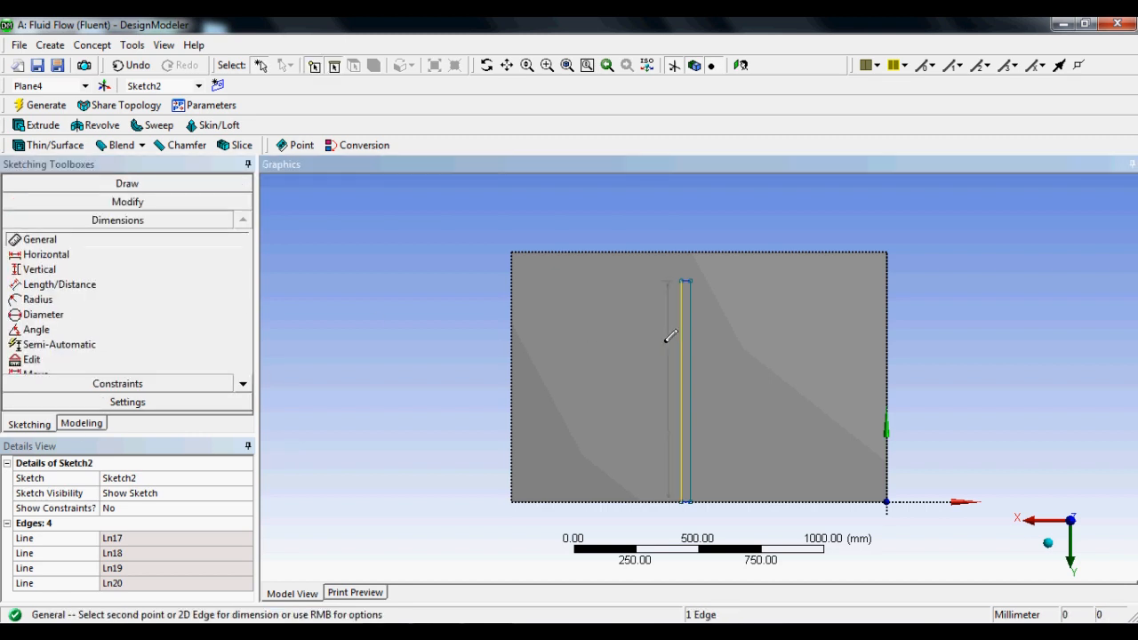
left_click(662, 342)
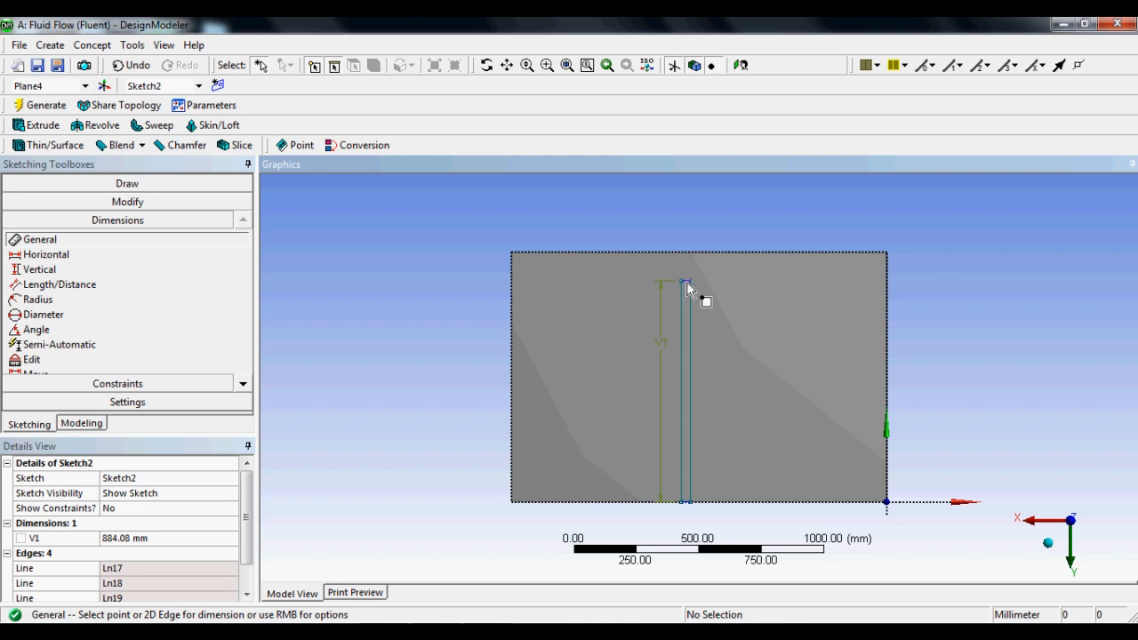
scroll(686, 282, "up", 3)
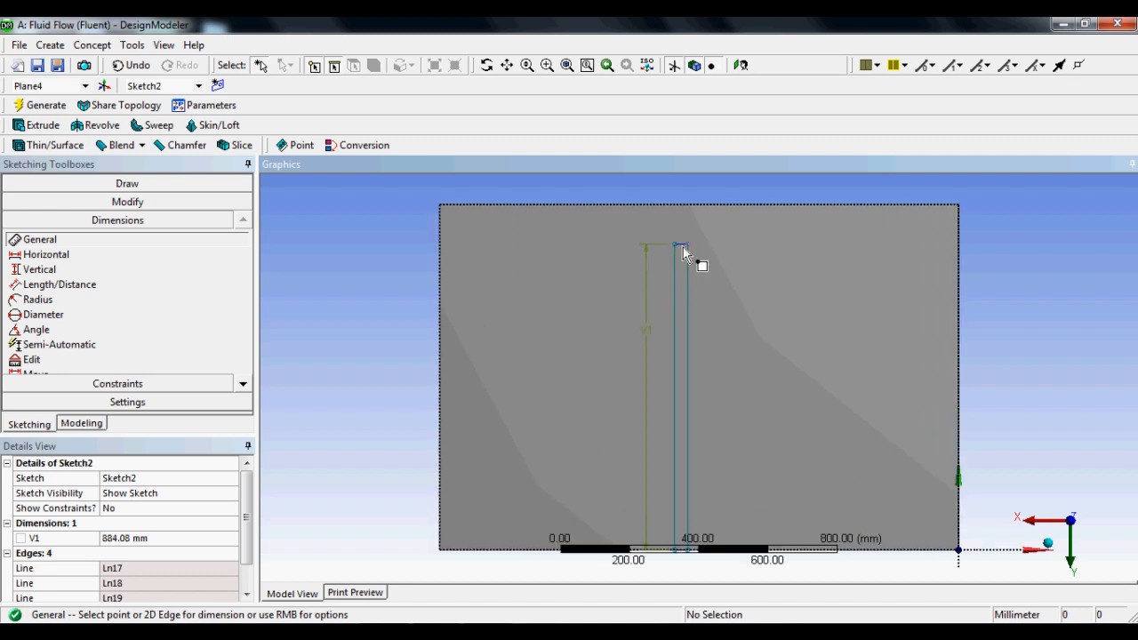
left_click(681, 245)
left_click(682, 226)
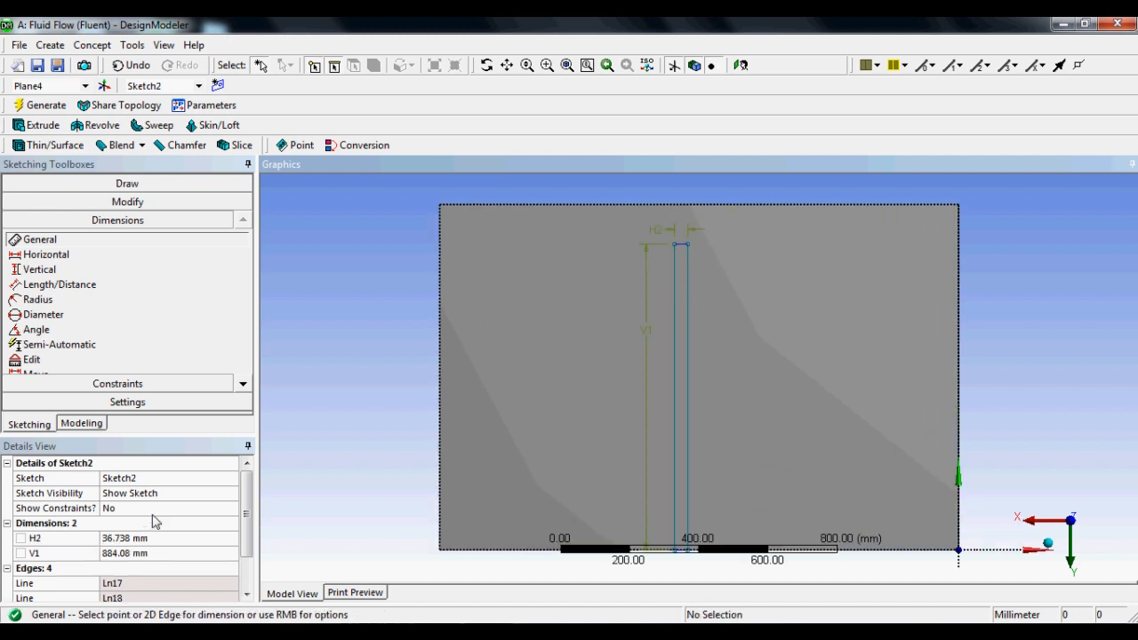
- Set the narrow rectangle's width to 35 mm and its height to 880 mm
left_click(146, 539)
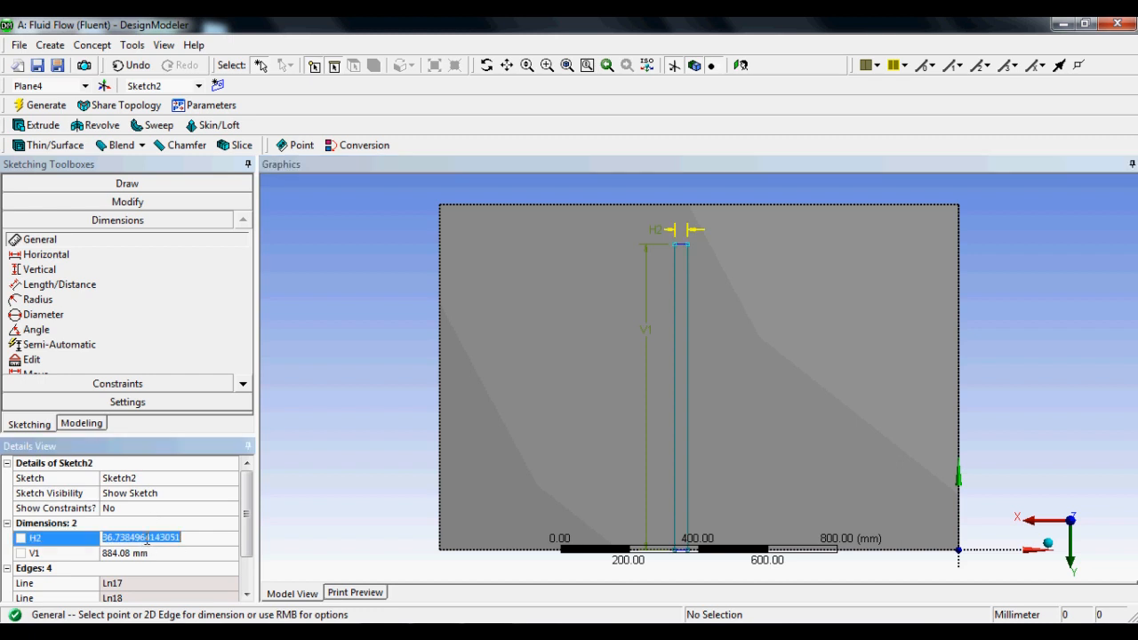
type("35")
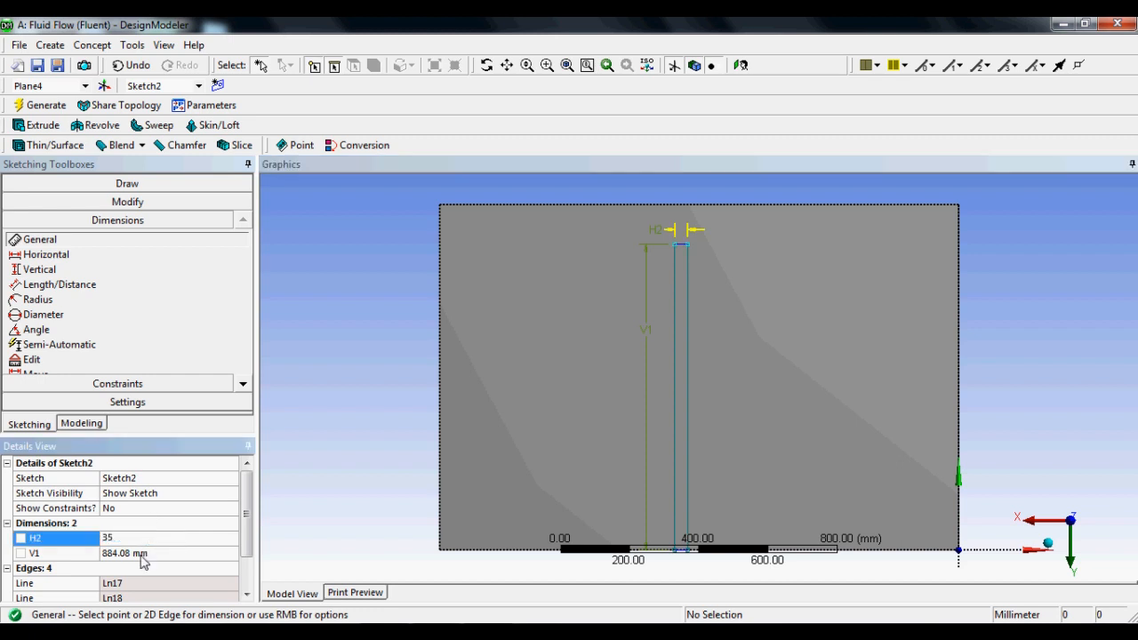
left_click(137, 552)
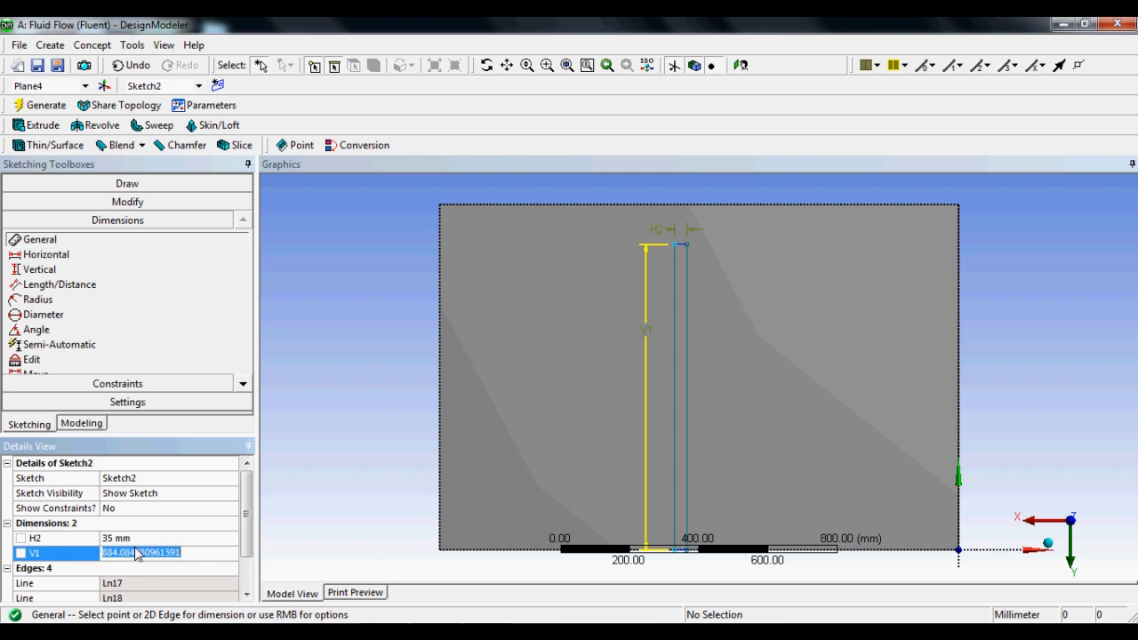
type("8")
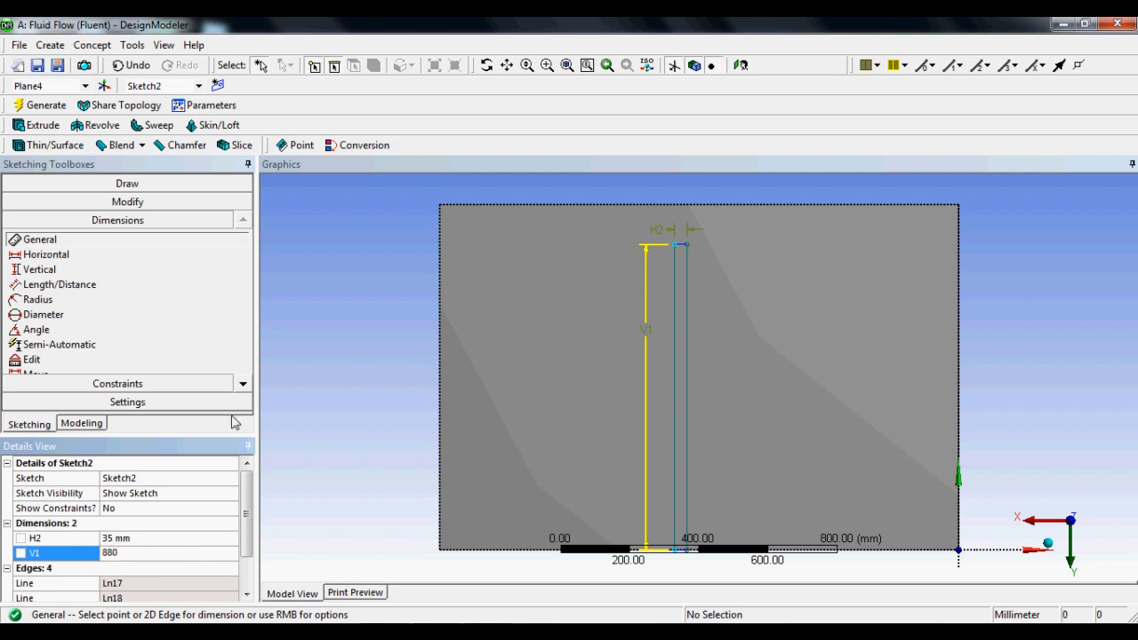
type("80")
key("Return")
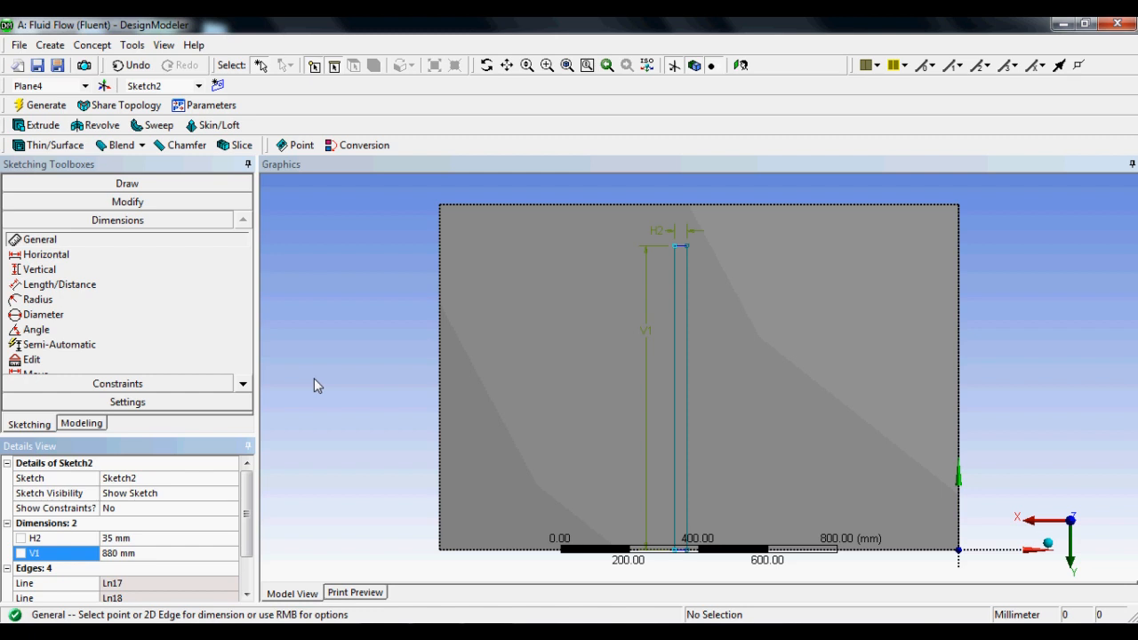
- Extrude the narrow rectangle as a Cut Material operation through the block's 1500 mm depth and generate the slot
mouse_move(686, 369)
middle_mouse_down()
mouse_move(676, 465)
mouse_move(679, 343)
mouse_move(655, 378)
mouse_move(679, 380)
mouse_move(662, 382)
middle_mouse_up()
scroll(655, 379, "up", 3)
scroll(655, 380, "down", 6)
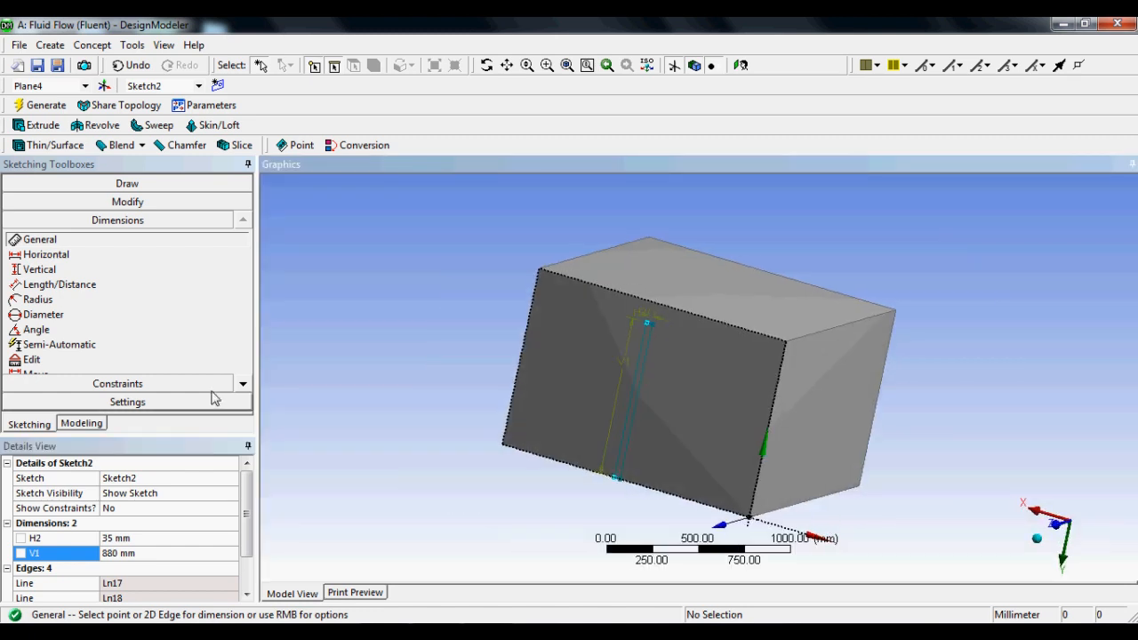
left_click(40, 124)
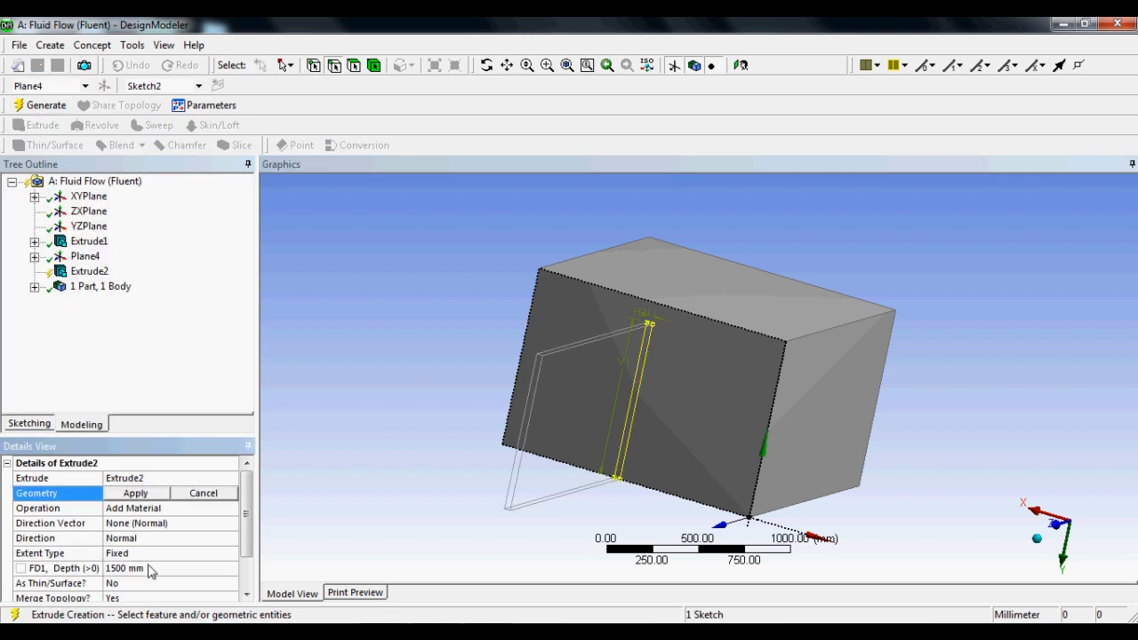
left_click(136, 493)
left_click(166, 511)
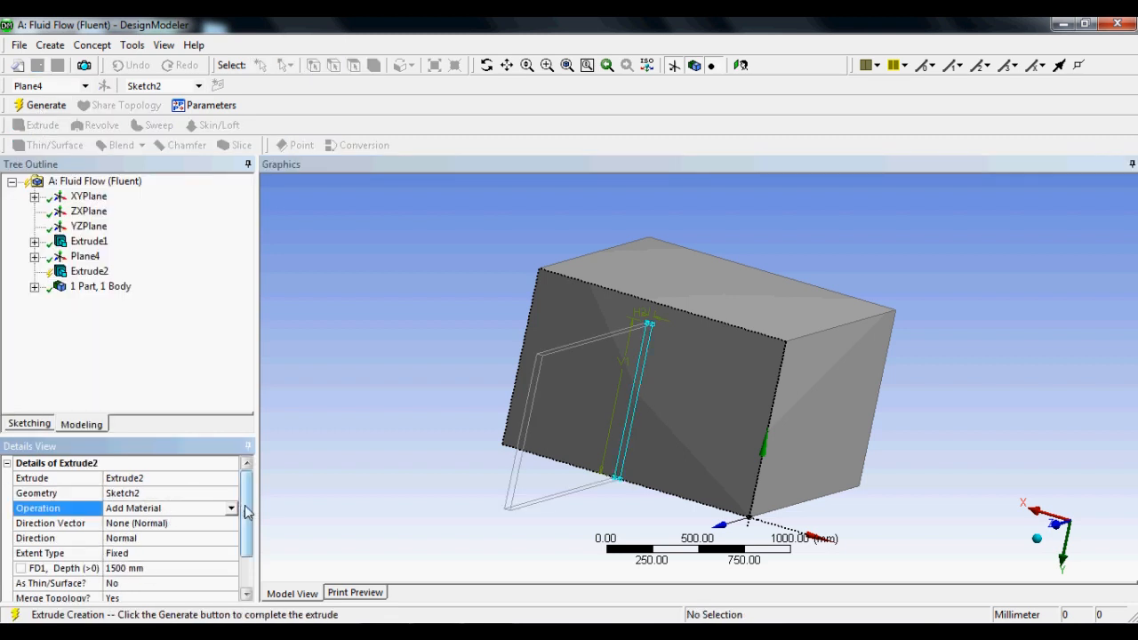
left_click(231, 507)
left_click(133, 542)
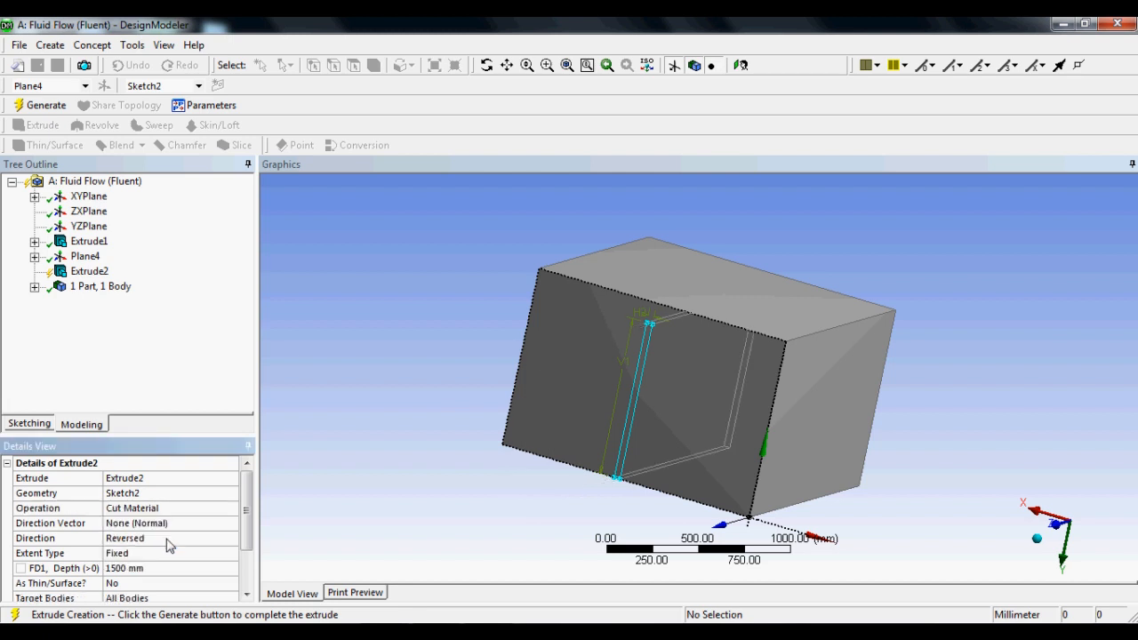
middle_click_drag(528, 427, 100, 377)
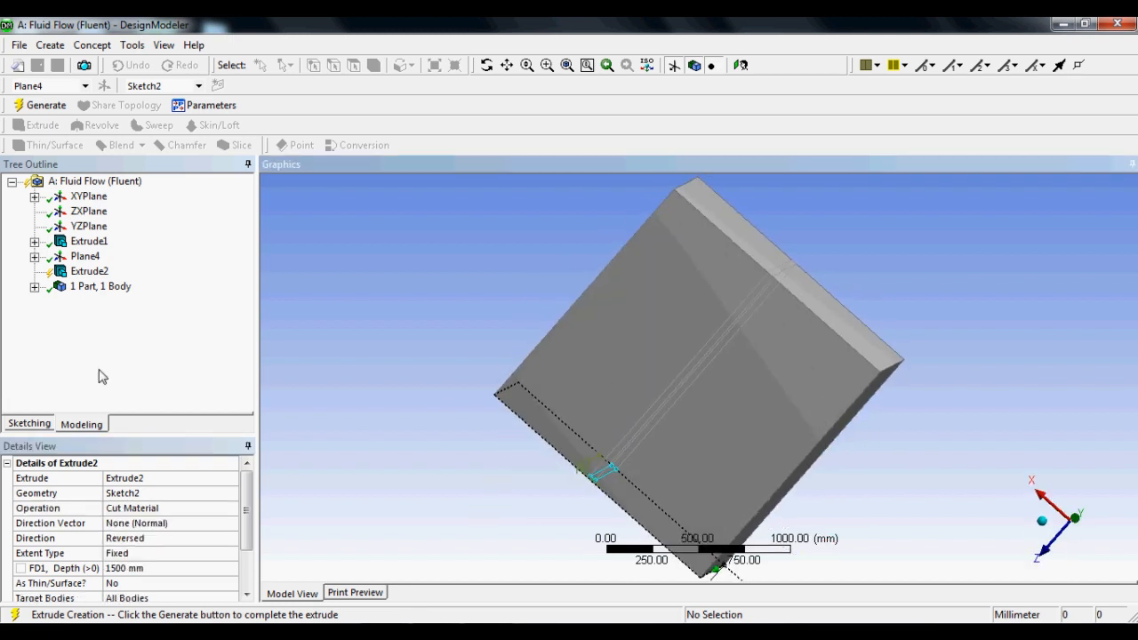
left_click(45, 107)
mouse_move(507, 412)
middle_mouse_down()
mouse_move(607, 318)
mouse_move(729, 266)
mouse_move(767, 343)
mouse_move(432, 338)
mouse_move(345, 422)
mouse_move(198, 332)
mouse_move(241, 338)
mouse_move(214, 331)
mouse_move(233, 364)
mouse_move(246, 333)
mouse_move(263, 368)
middle_mouse_up()
scroll(440, 410, "up", 3)
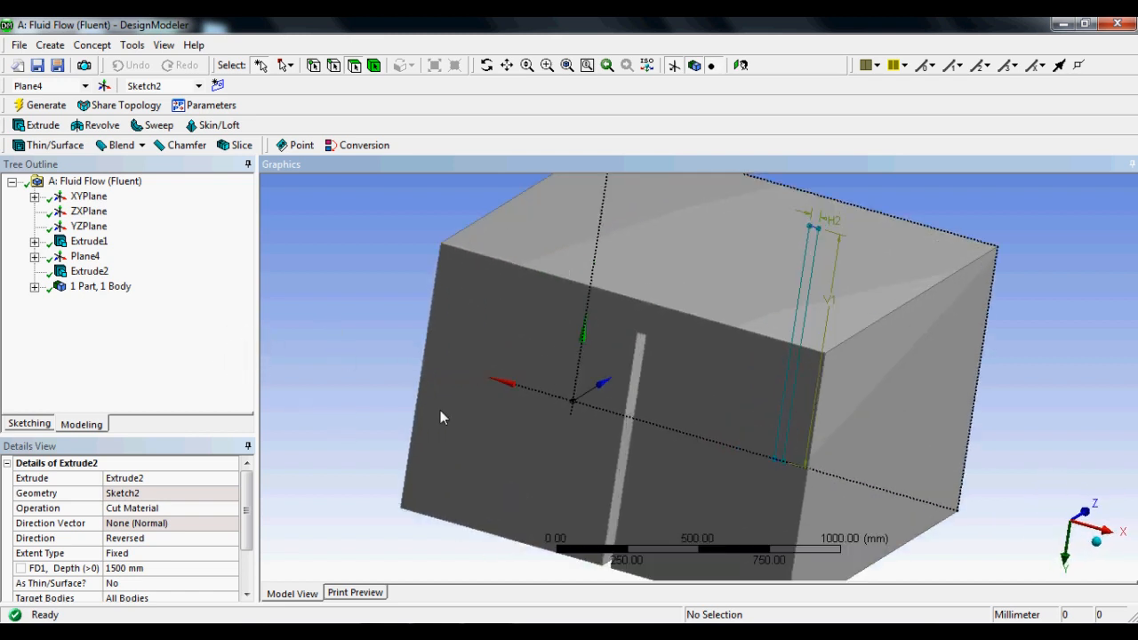
scroll(440, 410, "down", 3)
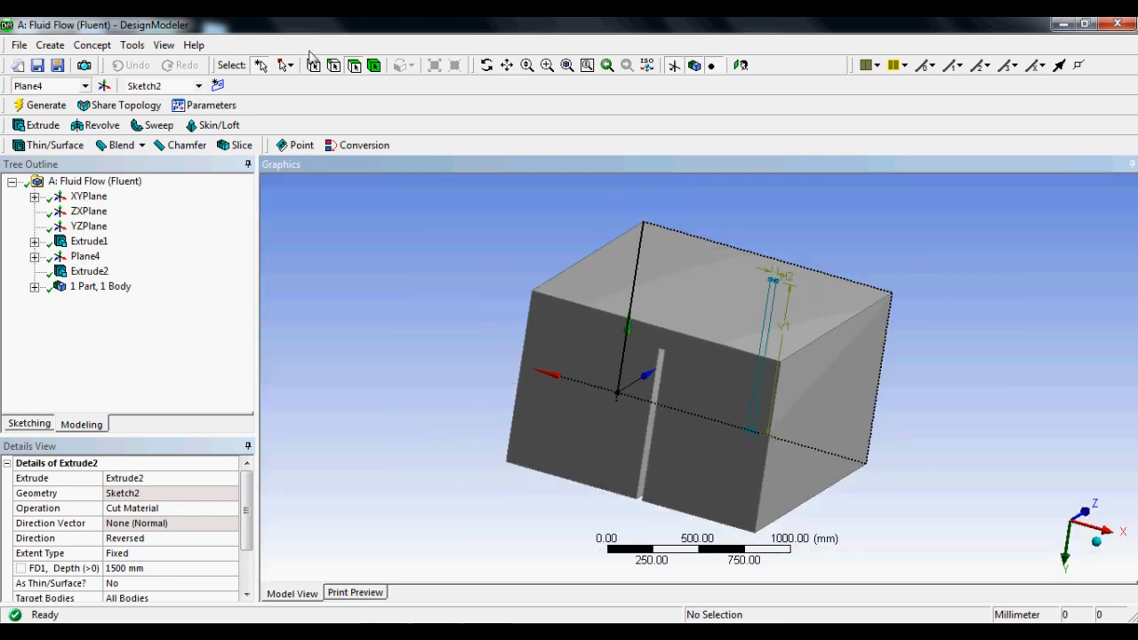
- Create and generate a new plane from the slotted block face opposite the narrow rectangle's sketch
left_click(618, 361)
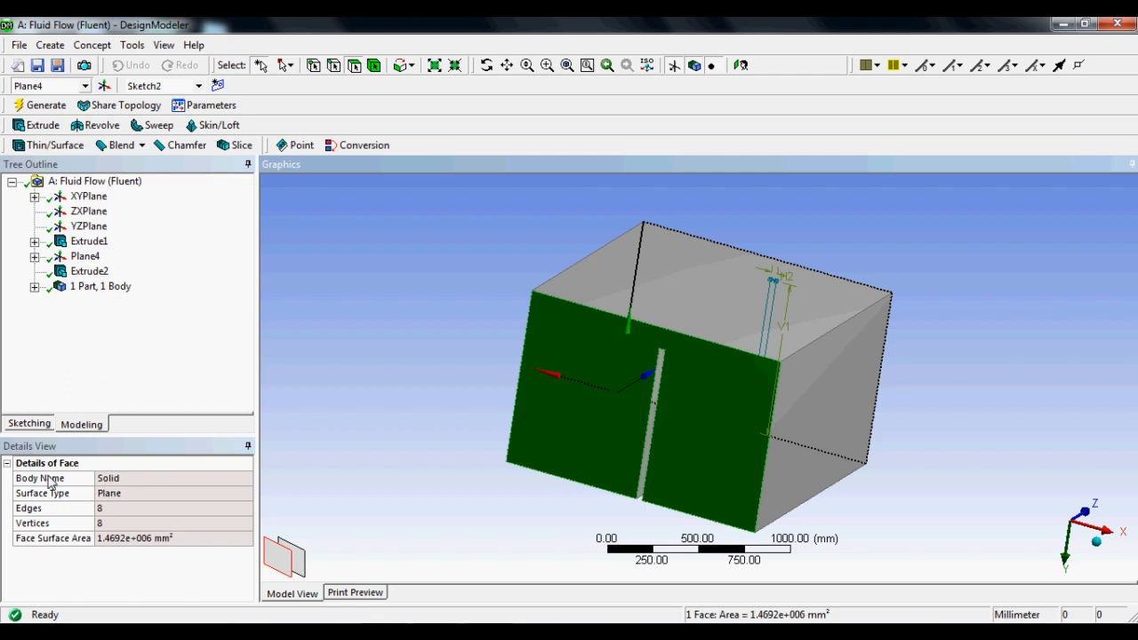
left_click(104, 86)
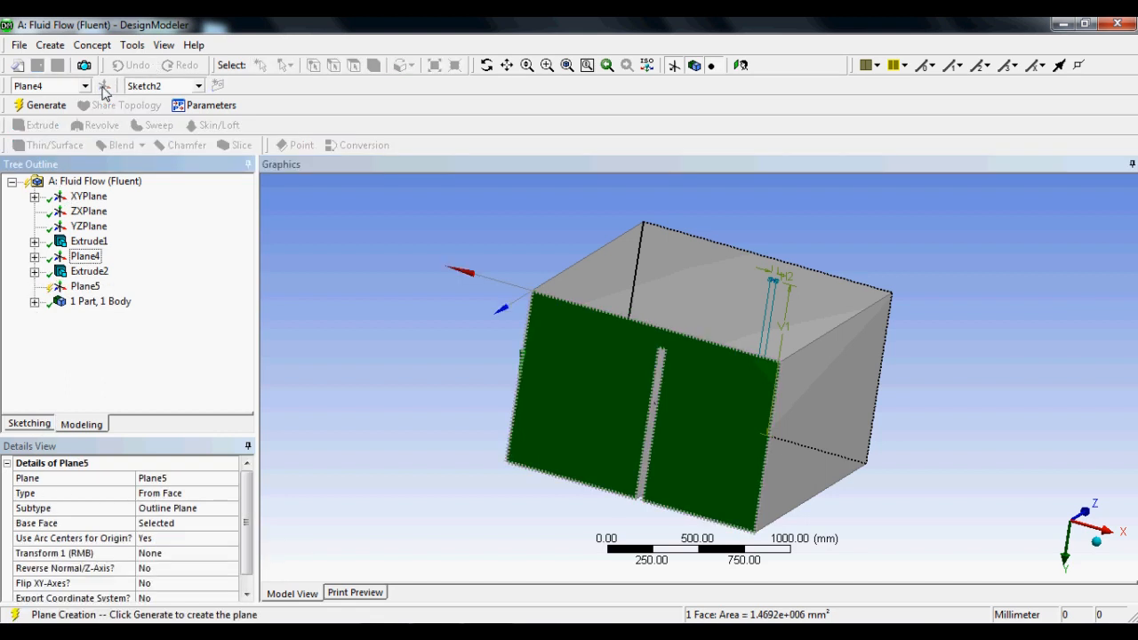
left_click(40, 107)
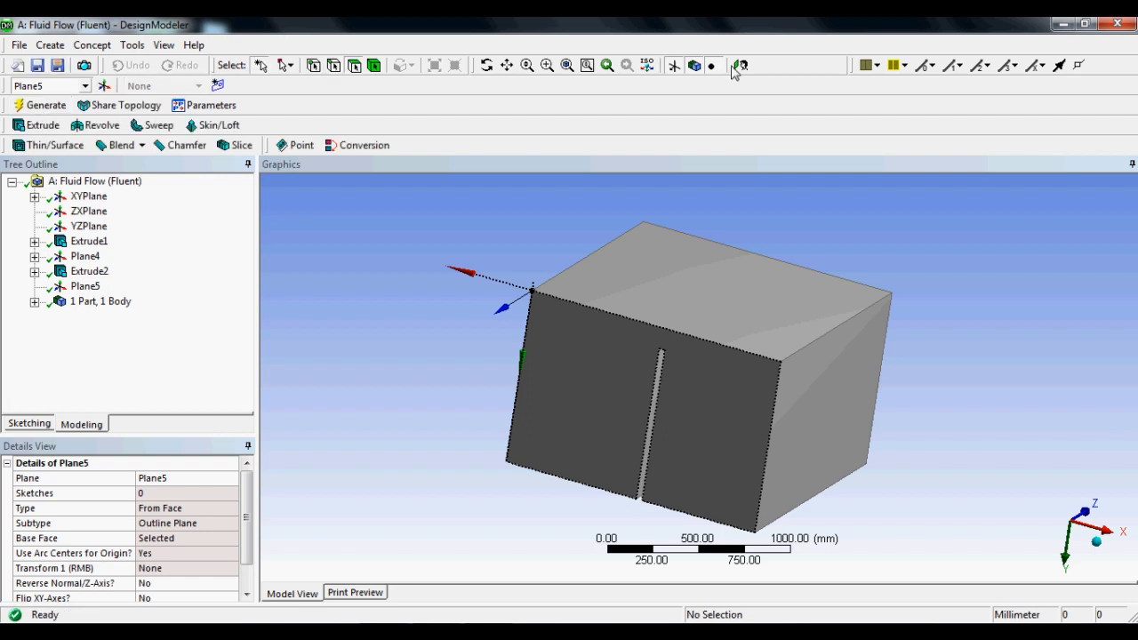
- On the new slotted-face plane, sketch a horizontal rectangle about 262 mm wide and 89 mm high near the upper edge, left of the slot
left_click(733, 67)
mouse_move(830, 386)
middle_mouse_down()
mouse_move(957, 504)
mouse_move(732, 394)
mouse_move(863, 457)
mouse_move(788, 414)
mouse_move(862, 453)
mouse_move(826, 432)
mouse_move(854, 465)
mouse_move(891, 424)
mouse_move(862, 481)
mouse_move(851, 448)
middle_mouse_up()
left_click(29, 423)
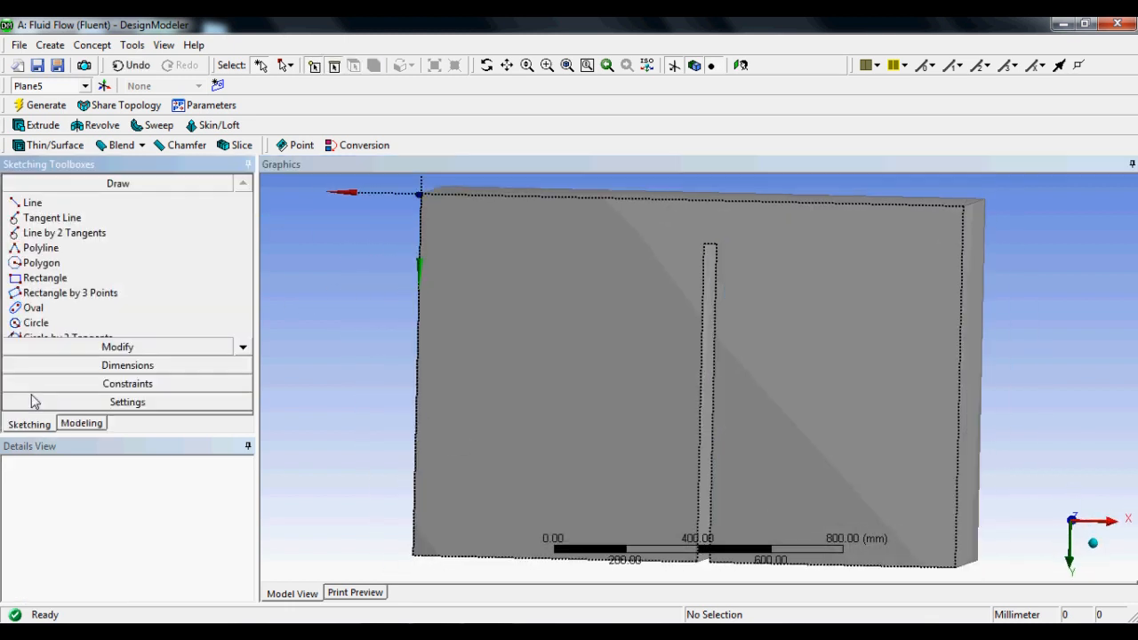
left_click(87, 88)
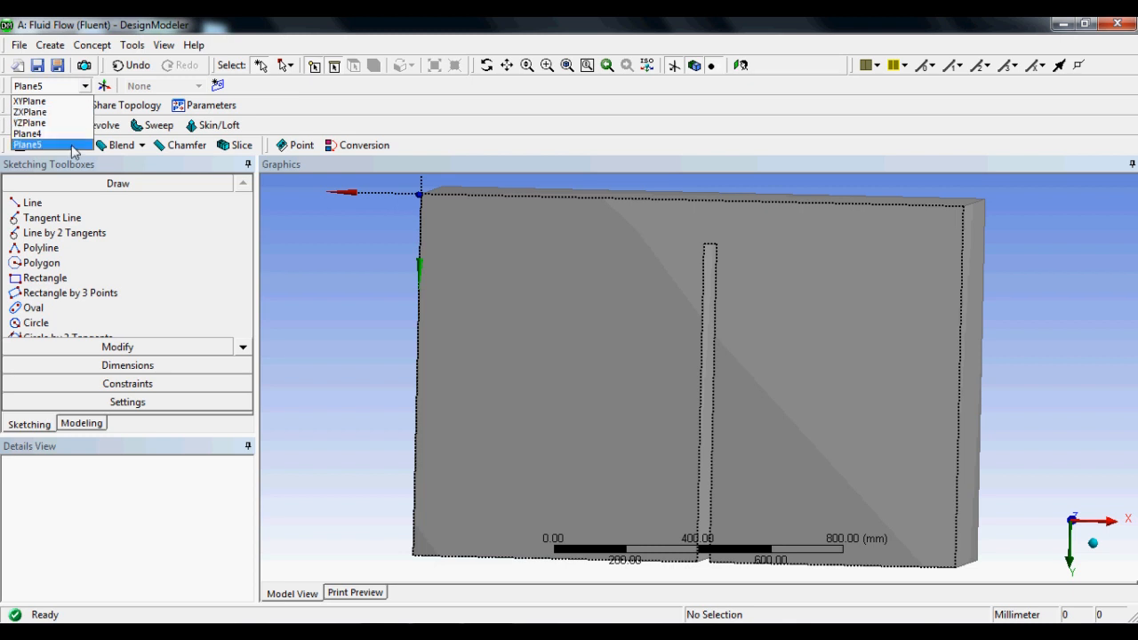
left_click(73, 147)
middle_click_drag(753, 333, 927, 360)
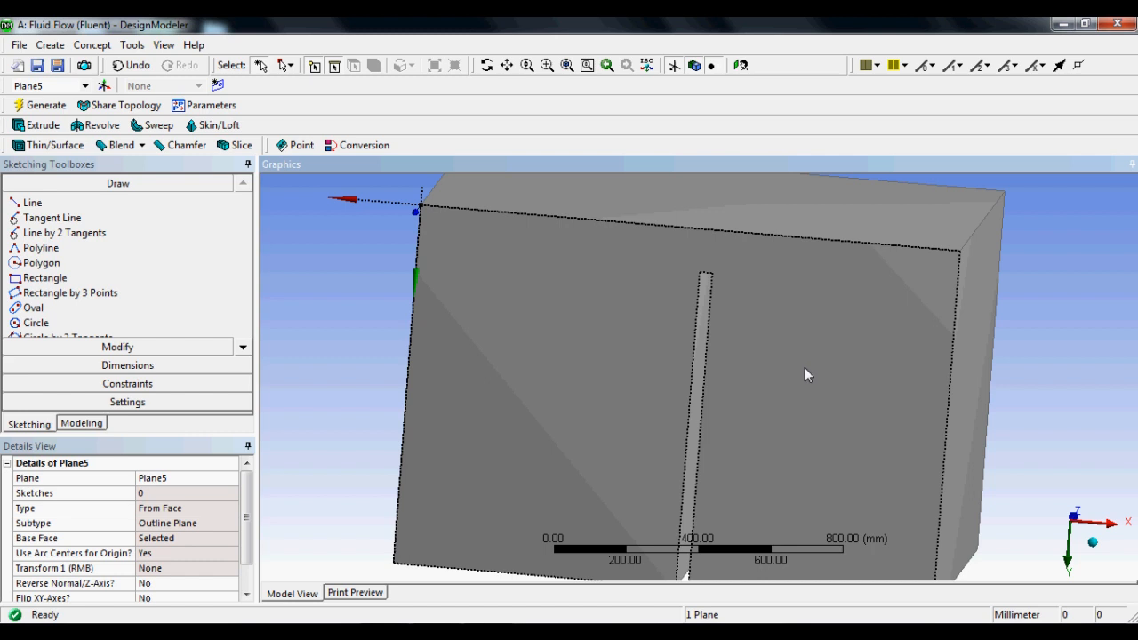
left_click(37, 281)
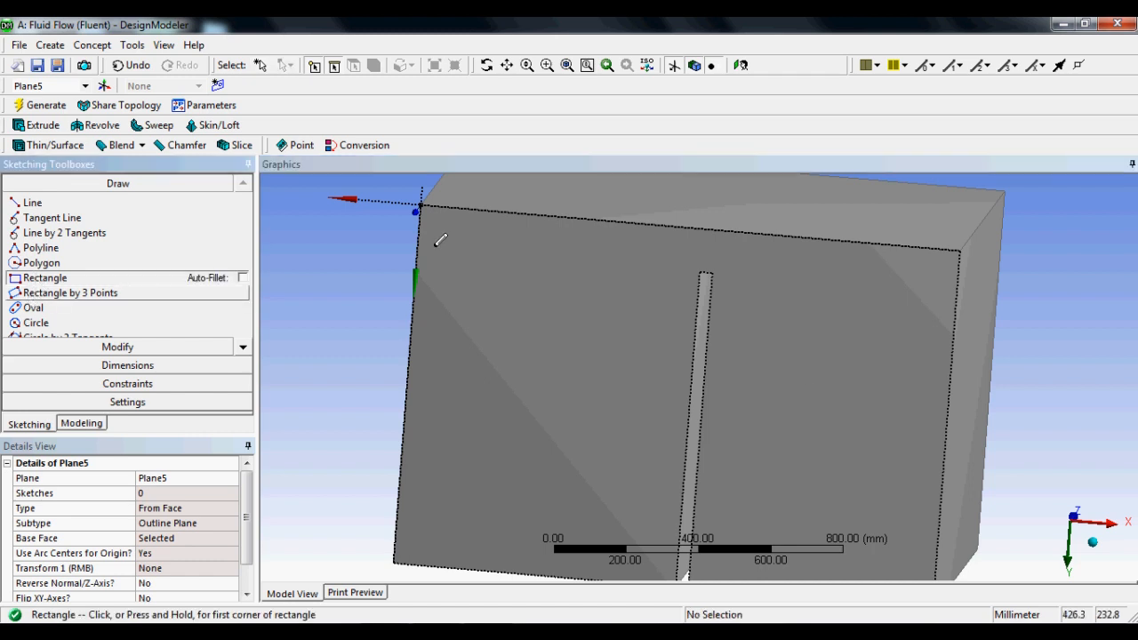
left_click(557, 242)
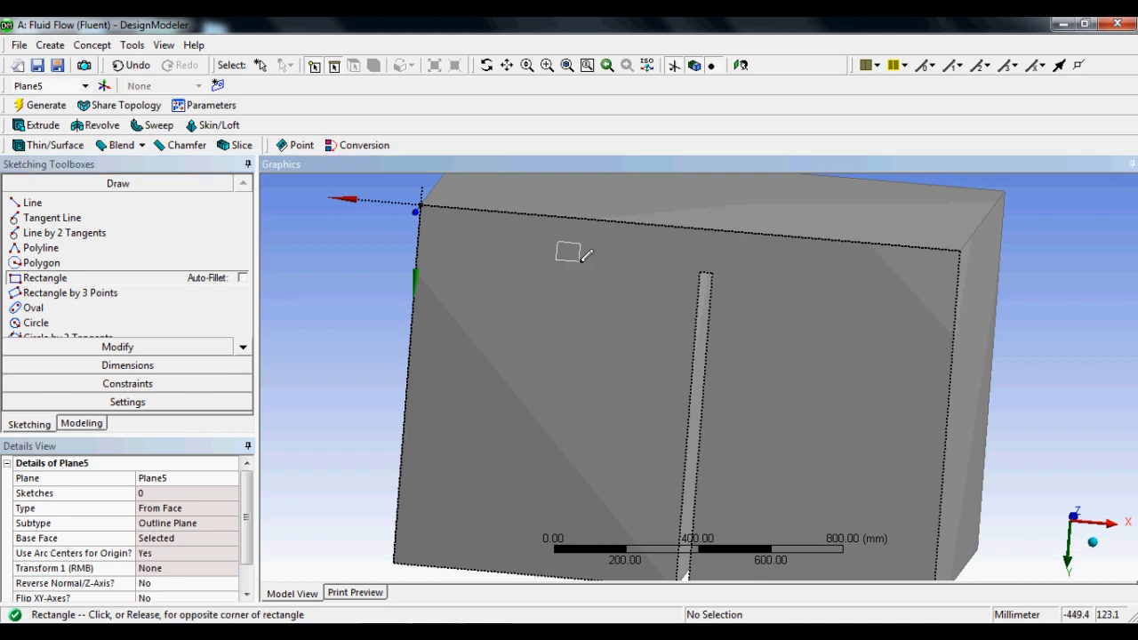
left_click(650, 281)
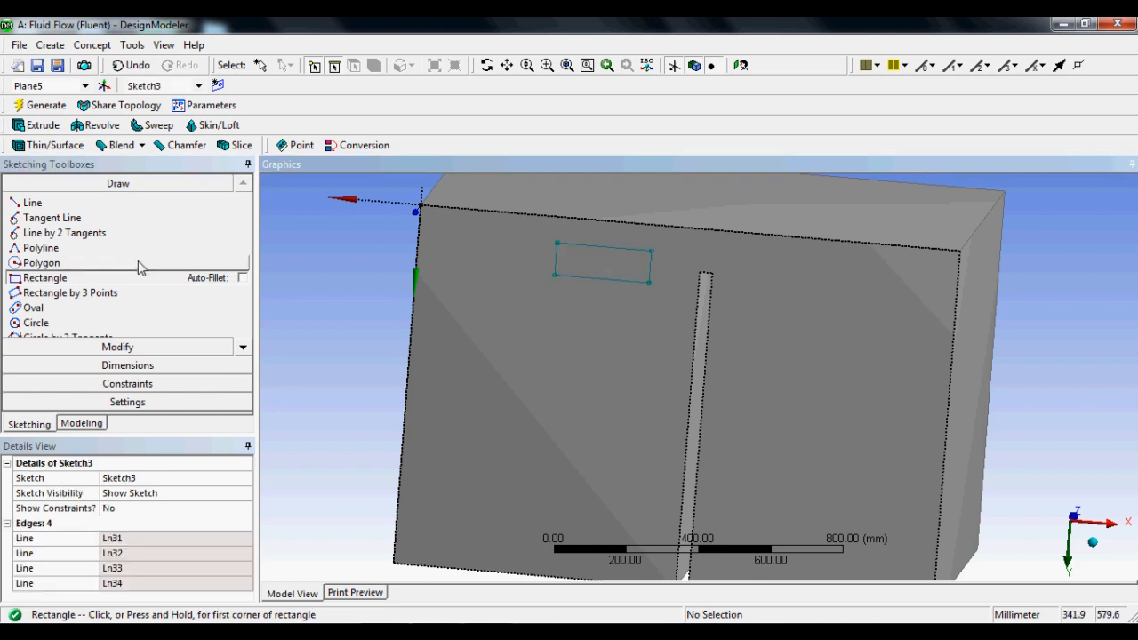
- Add general dimensions for the small horizontal rectangle's width and height
left_click(128, 366)
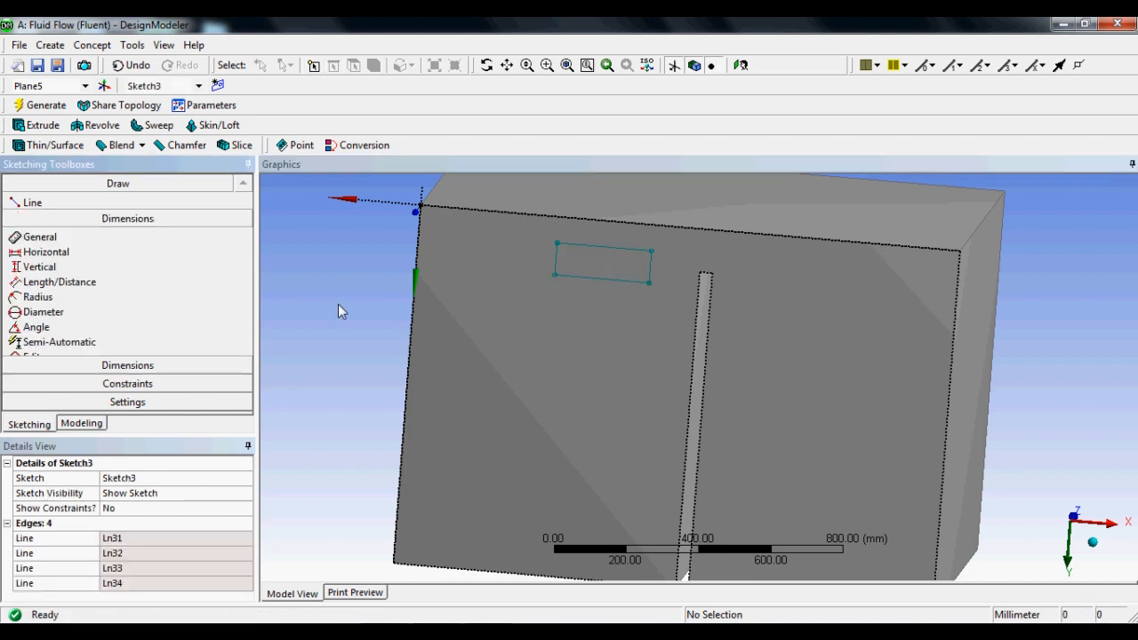
left_click(604, 234)
left_click(604, 237)
left_click(554, 260)
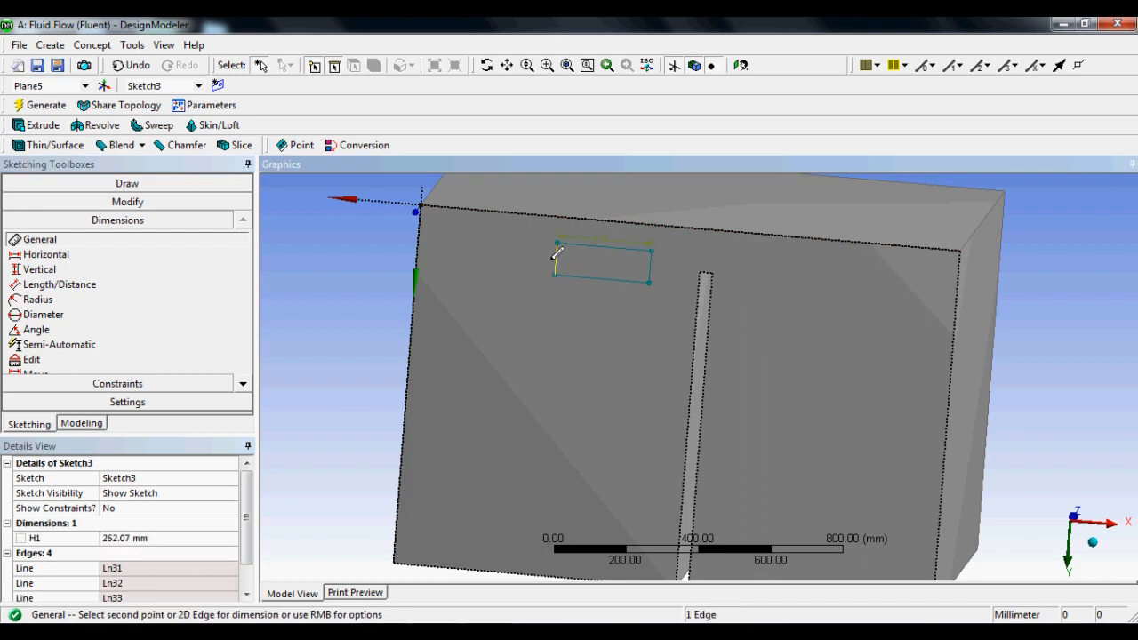
left_click(543, 255)
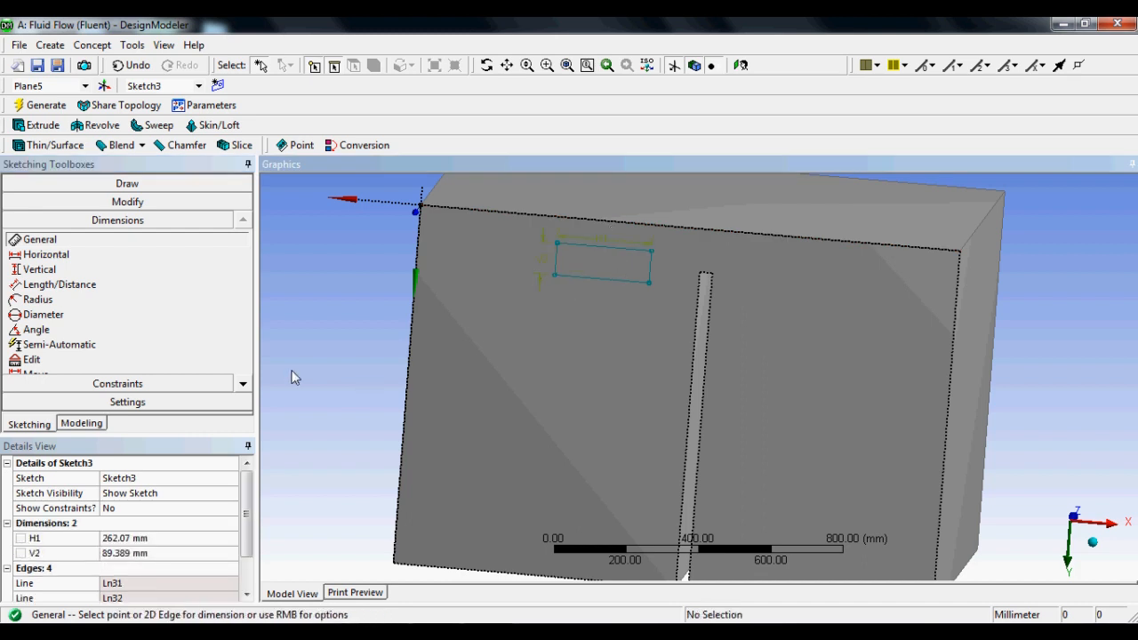
- Set the small rectangle's width to 270 mm and its height to 90 mm
left_click(141, 538)
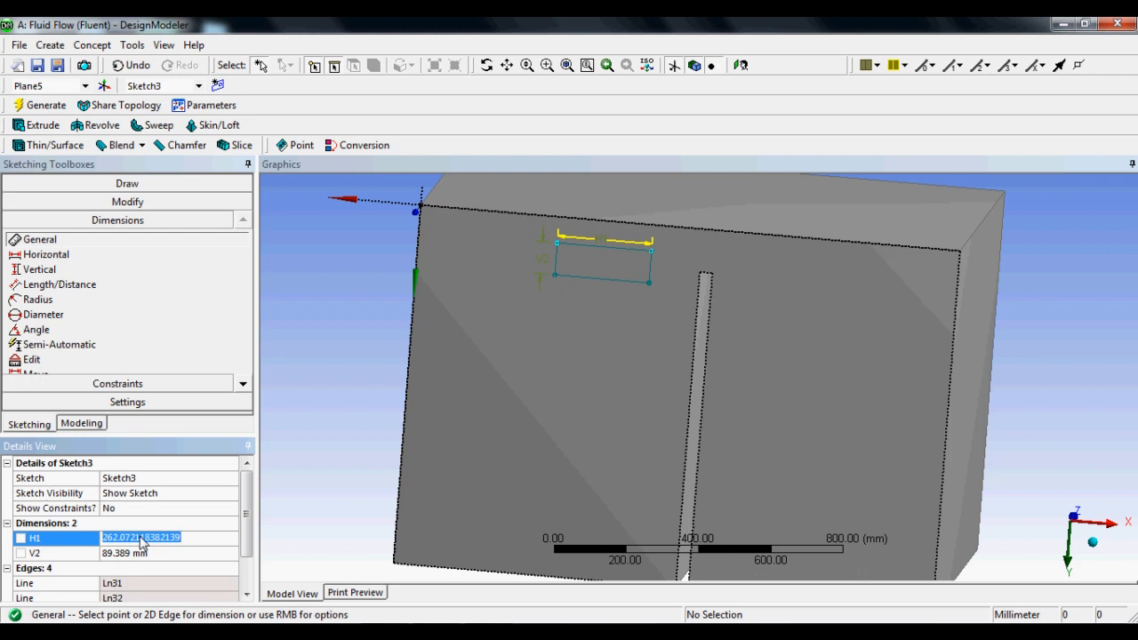
type("270")
key("Return")
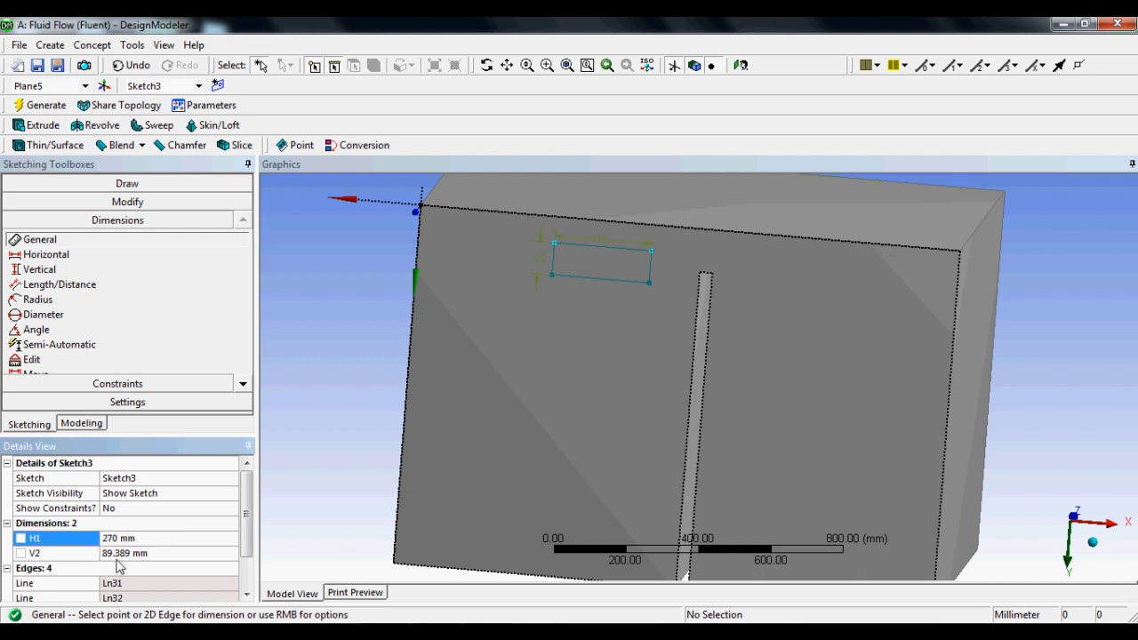
left_click(119, 552)
type("90")
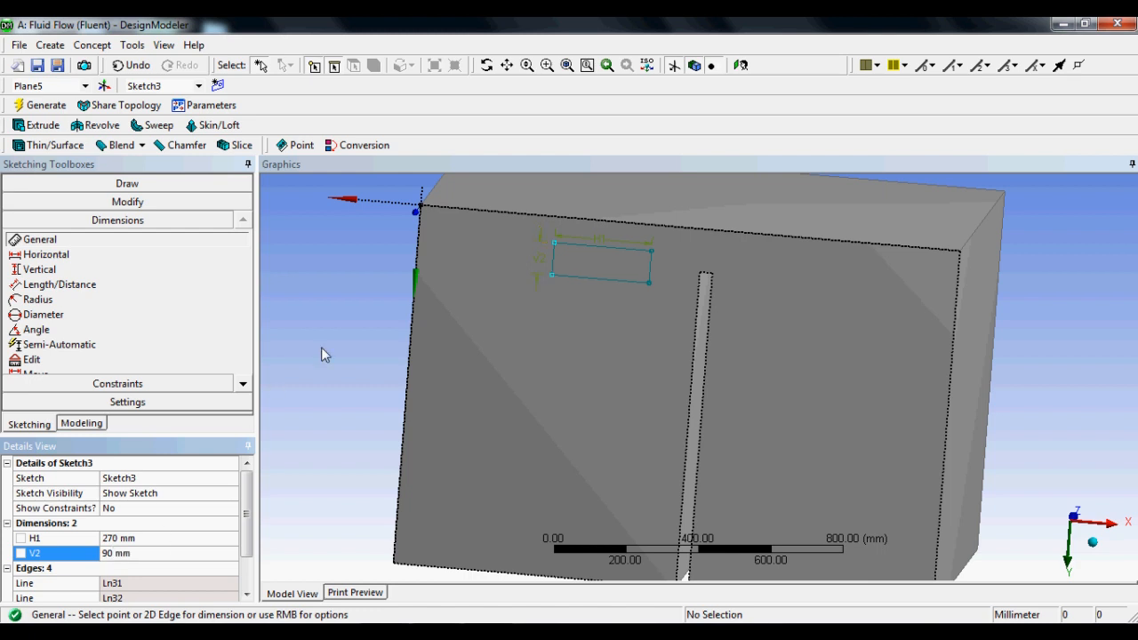
- Start an extrusion of the 270 by 90 mm rectangle with a depth of 10 mm
left_click(39, 125)
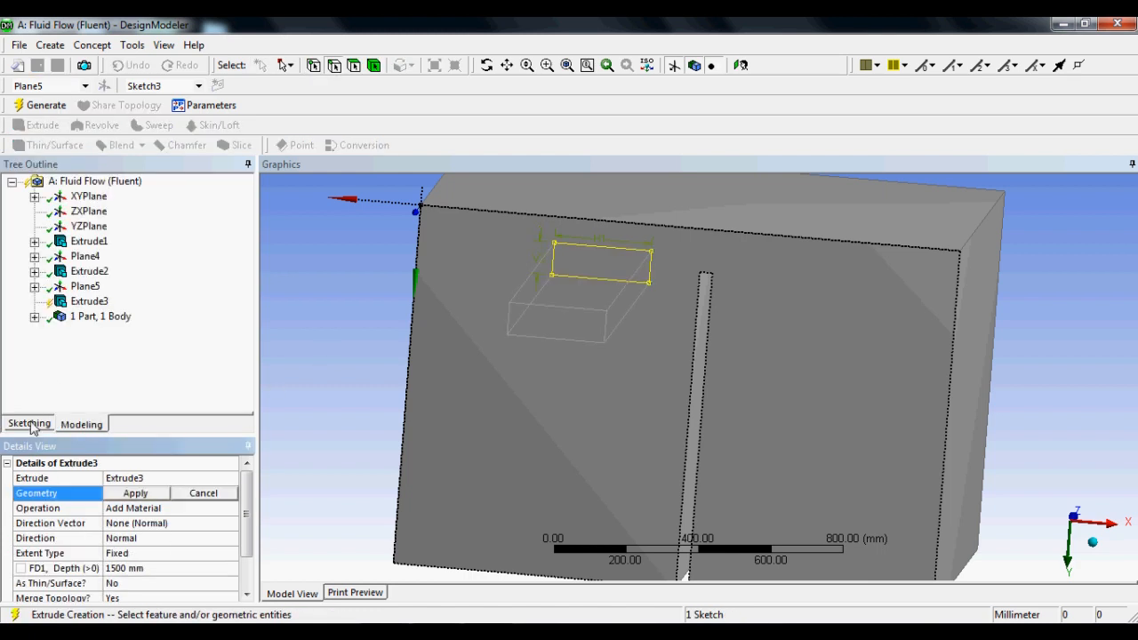
left_click(129, 494)
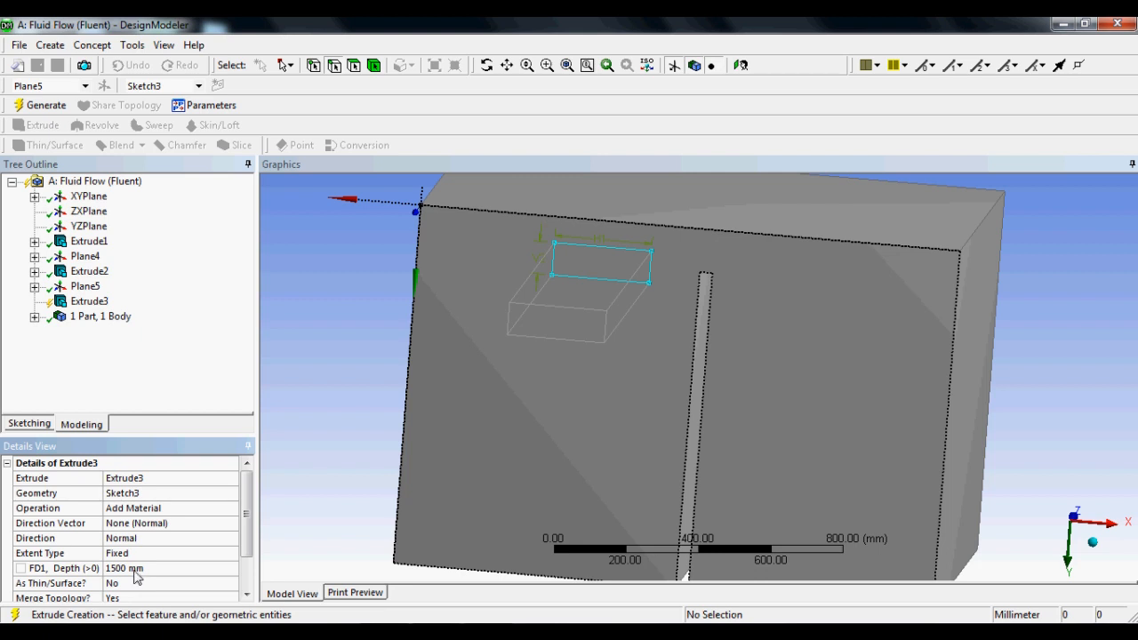
left_click(131, 567)
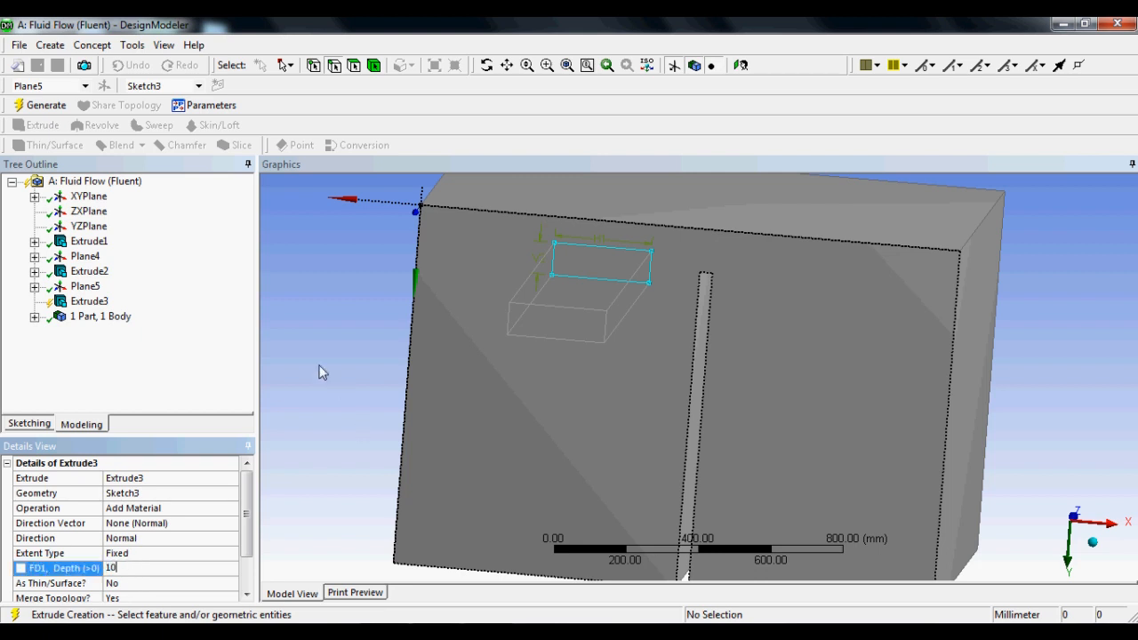
key("Return")
middle_click_drag(396, 346, 409, 381)
scroll(422, 436, "up", 1)
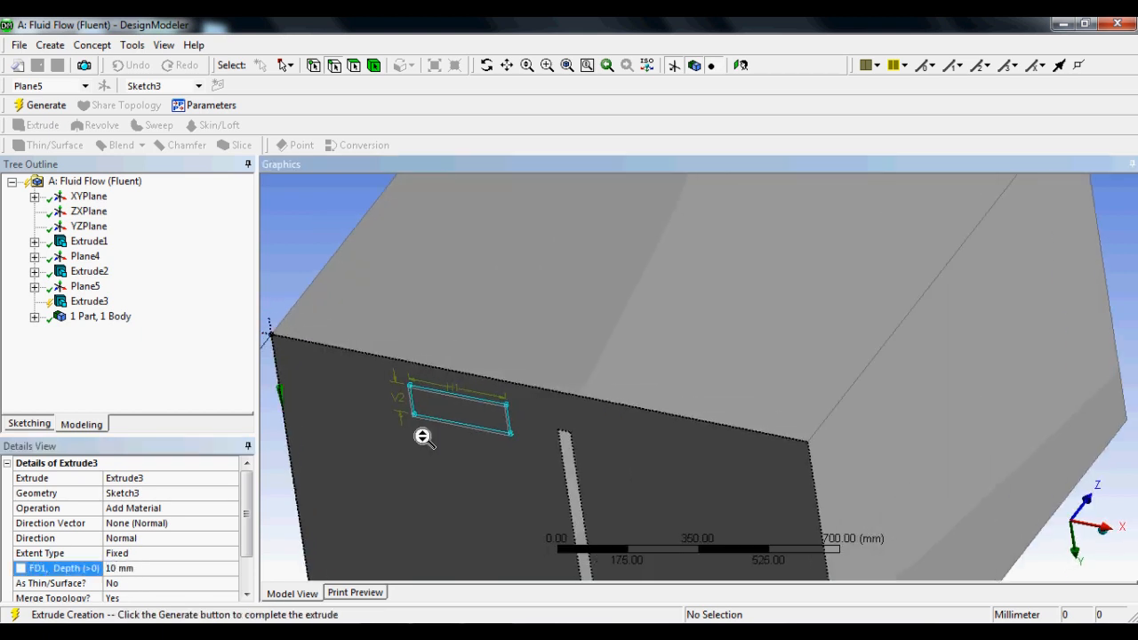
scroll(422, 436, "up", 1)
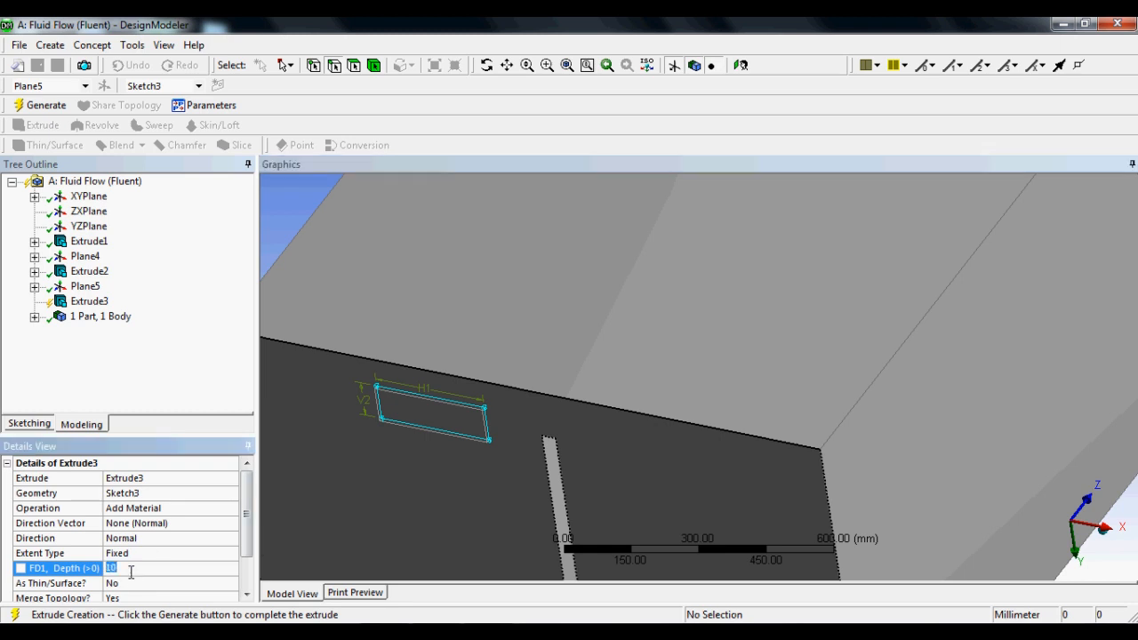
- Set the small rectangle's extrusion depth to 20 mm and its operation to Cut Material
left_click(187, 508)
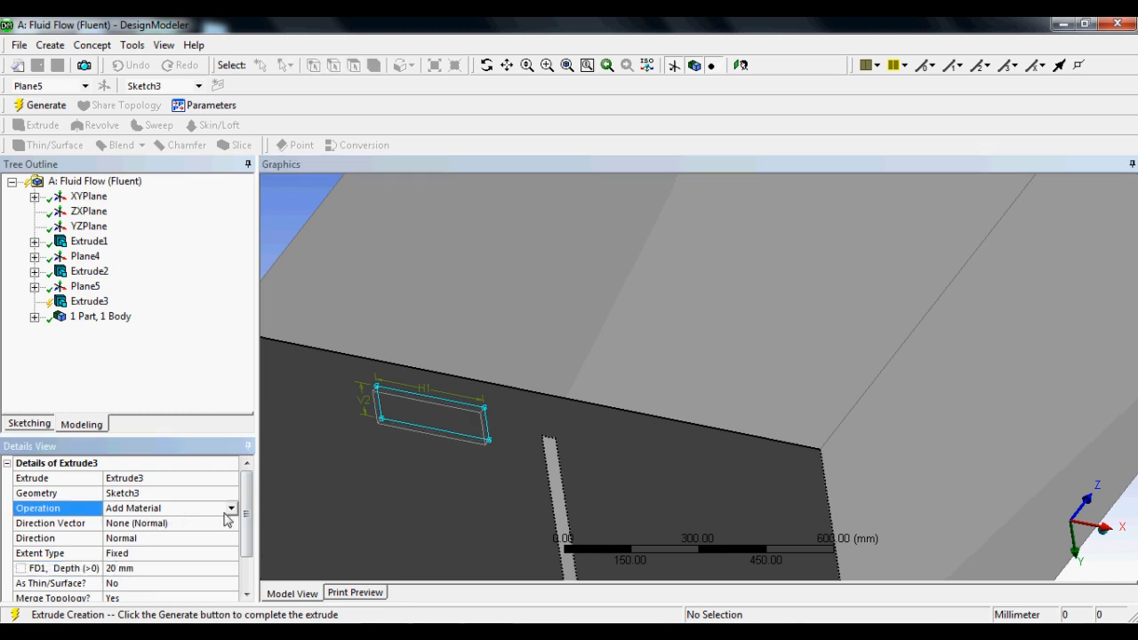
left_click(233, 509)
left_click(165, 537)
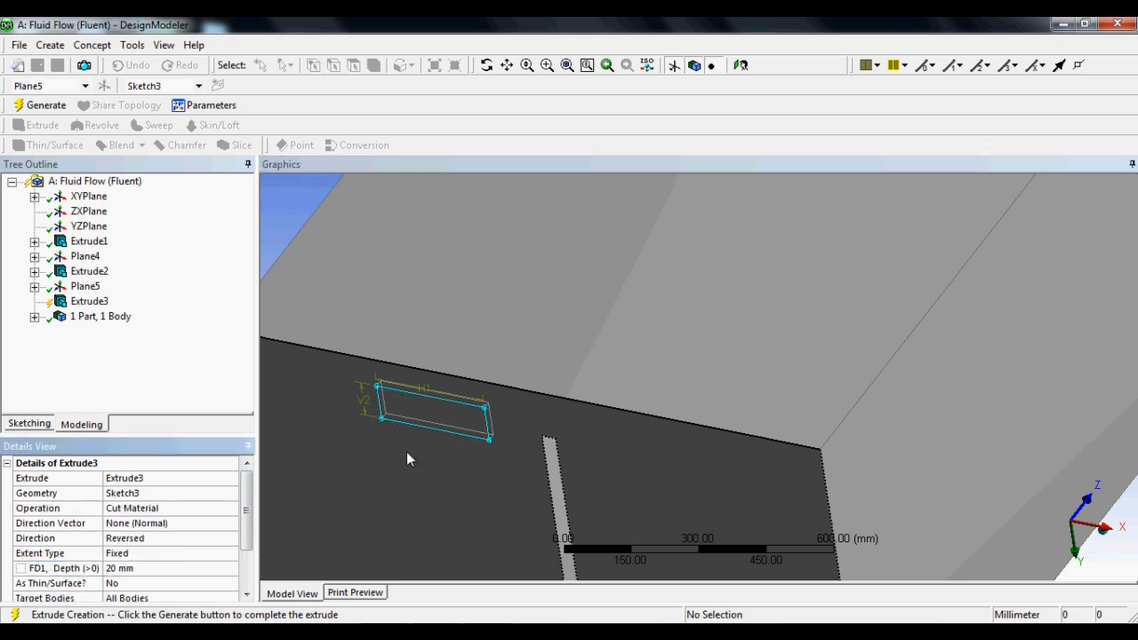
mouse_move(407, 453)
middle_mouse_down()
mouse_move(445, 418)
mouse_move(448, 438)
mouse_move(432, 452)
mouse_move(418, 444)
middle_mouse_up()
scroll(448, 438, "up", 2)
scroll(448, 439, "down", 5)
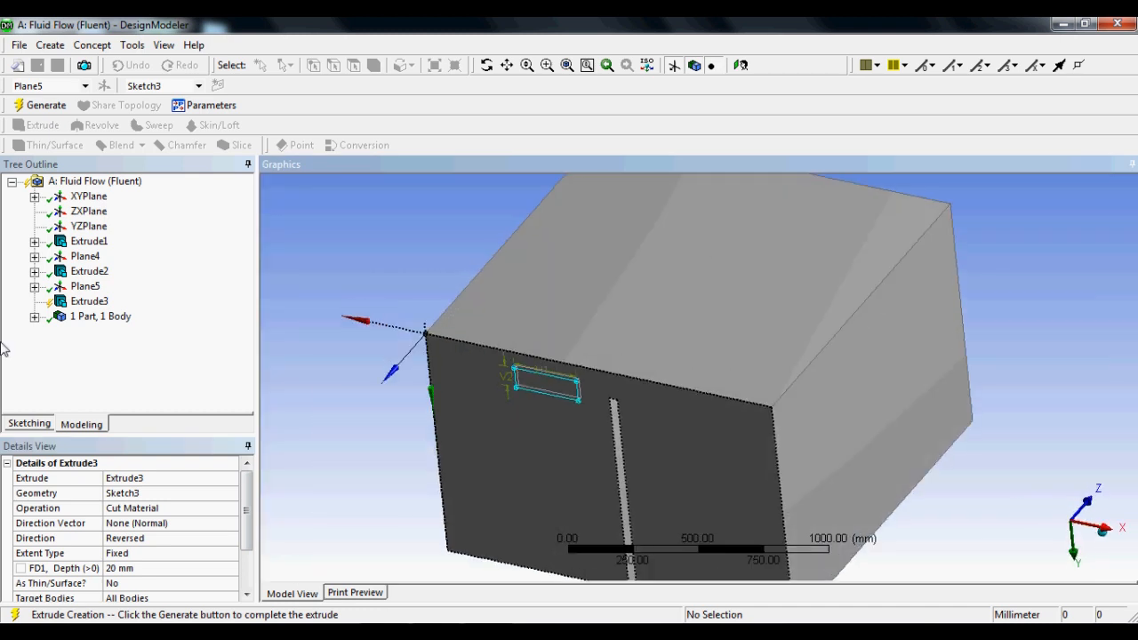
- Generate the 20 mm deep rectangular cut in the block's front face
left_click(42, 104)
middle_click_drag(412, 369, 459, 369)
scroll(459, 369, "up", 4)
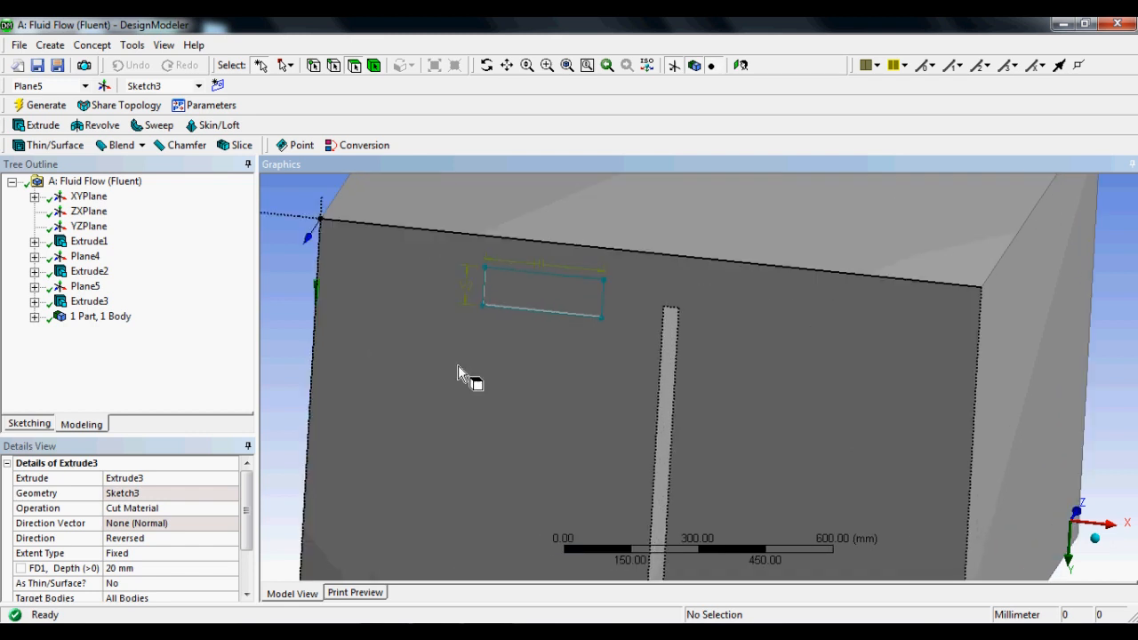
- Create and generate a new plane from the bottom face of the small rectangular recess
left_click(484, 268)
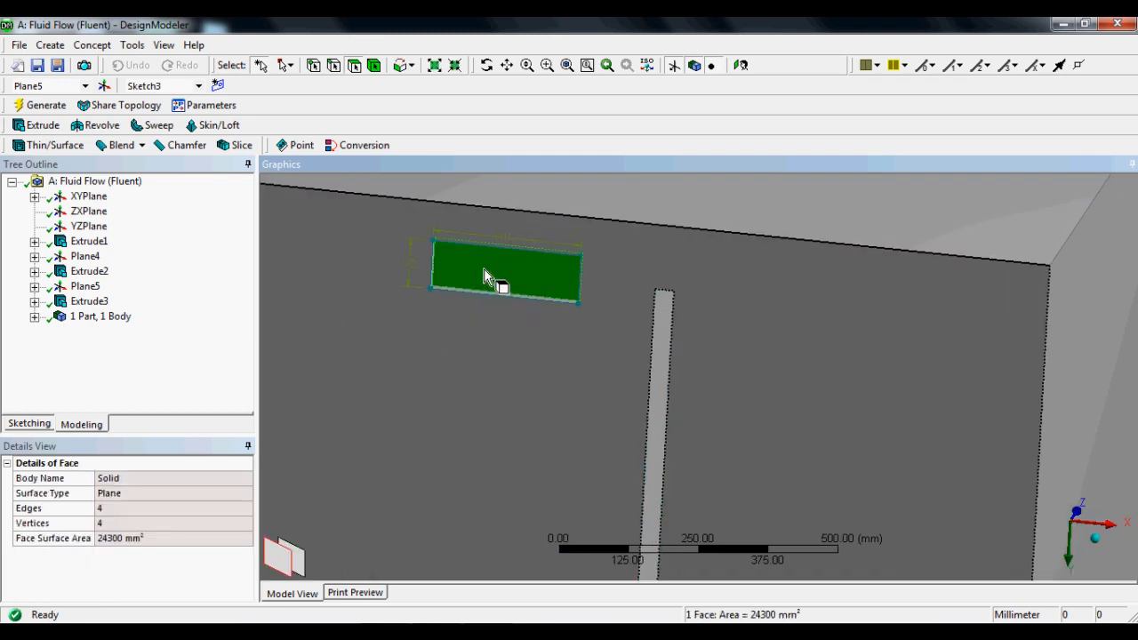
left_click(102, 86)
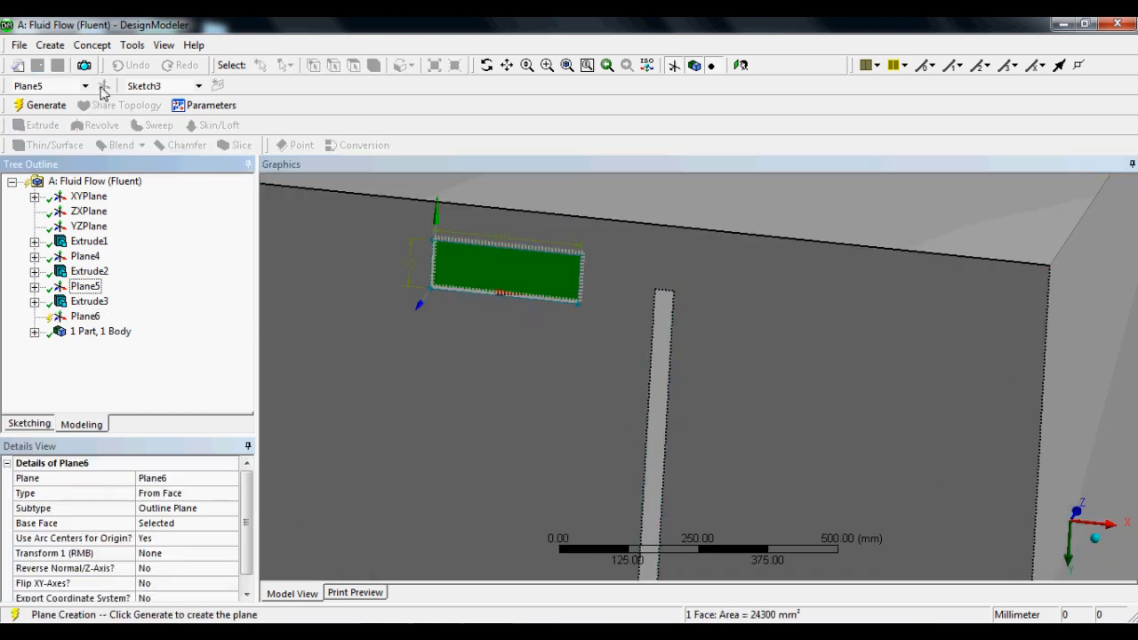
left_click(35, 105)
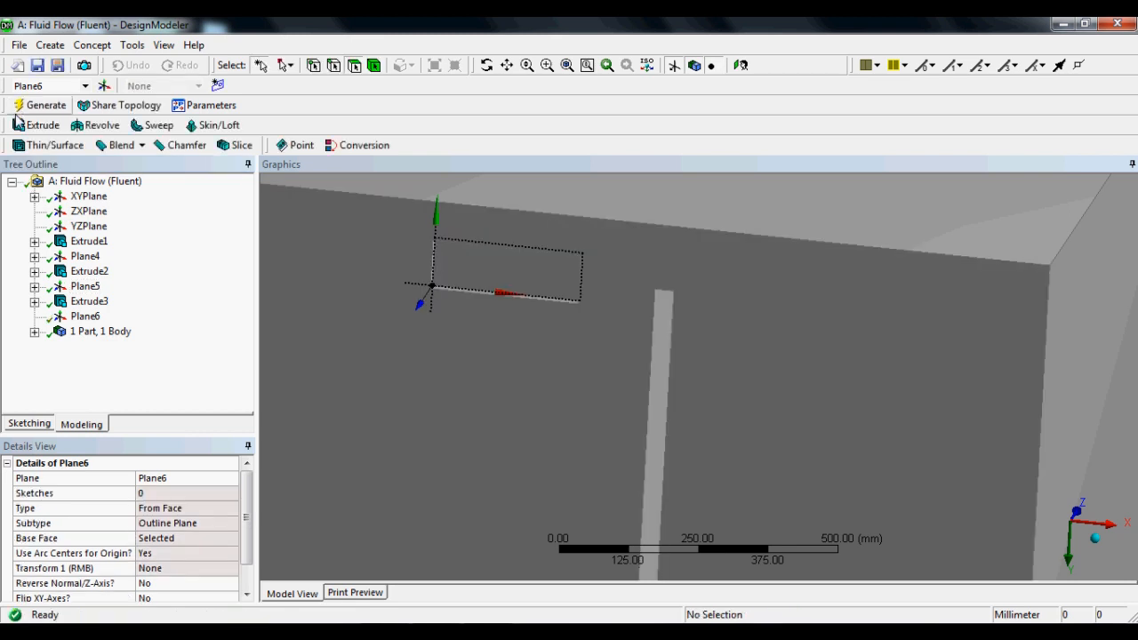
- Sketch a rectangle on the recess plane from its origin corner, spanning the recess's full height and about a third of its length
mouse_move(376, 325)
middle_mouse_down()
mouse_move(406, 343)
mouse_move(396, 336)
middle_mouse_up()
scroll(397, 337, "up", 2)
scroll(376, 351, "up", 1)
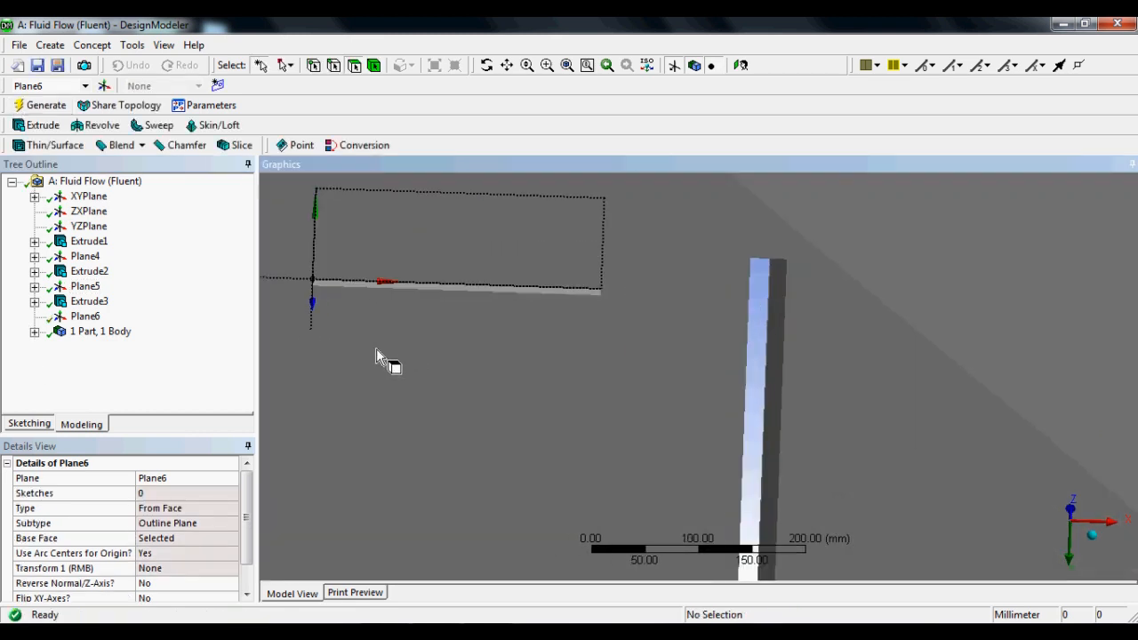
left_click(32, 424)
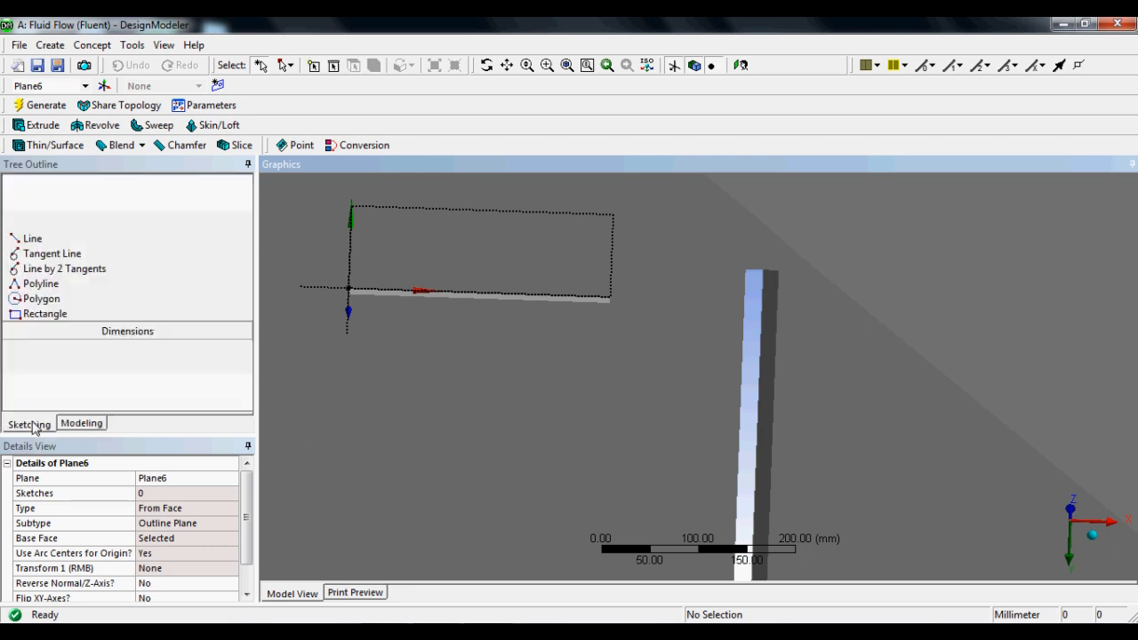
left_click(40, 278)
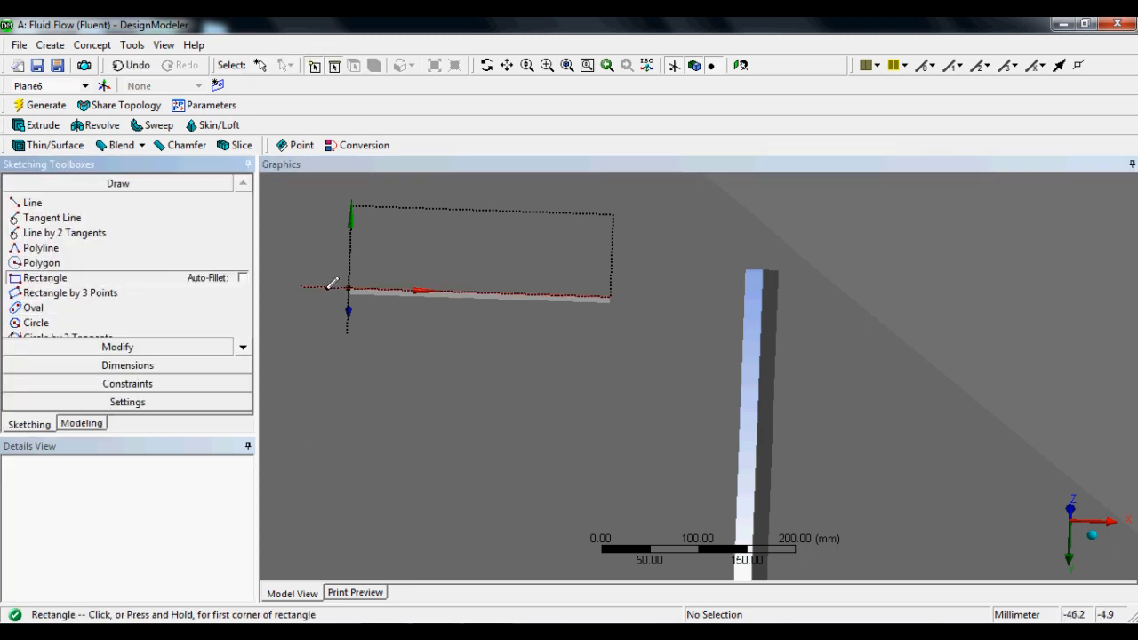
left_click(348, 287)
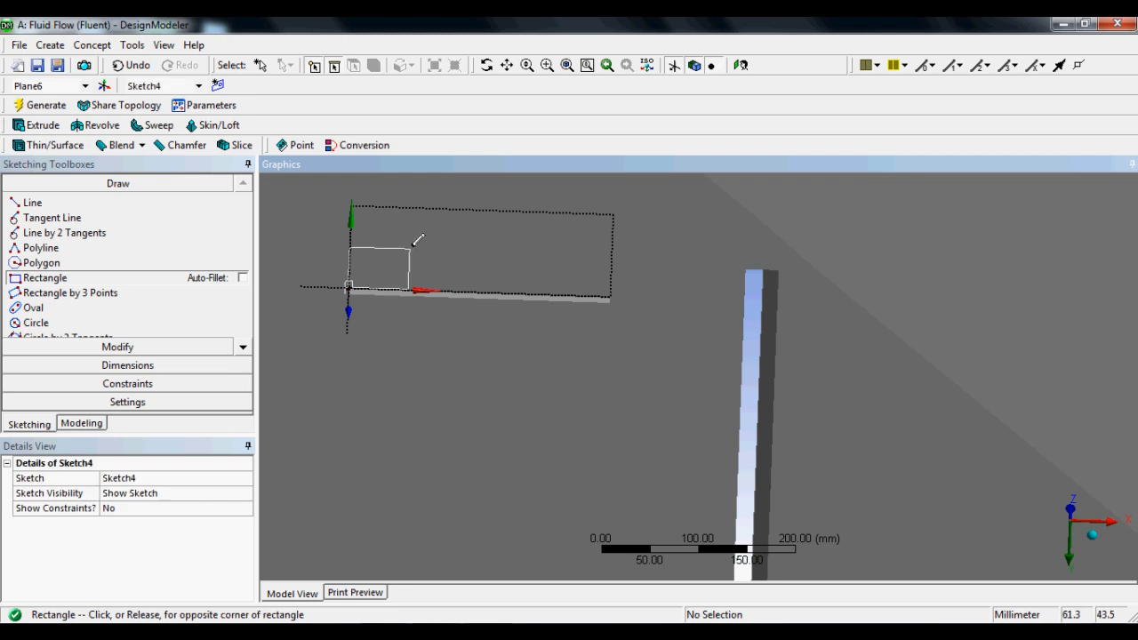
left_click(444, 207)
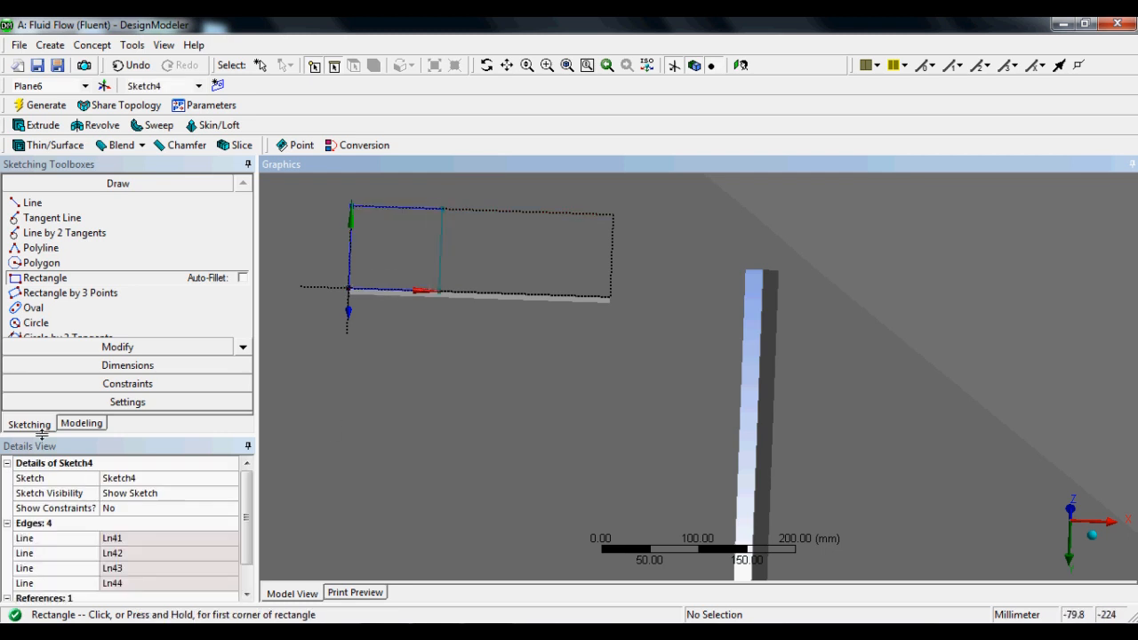
- Extrude the new rectangle sketch with the Imprint Faces operation and generate it to split the recess's bottom face
left_click(82, 424)
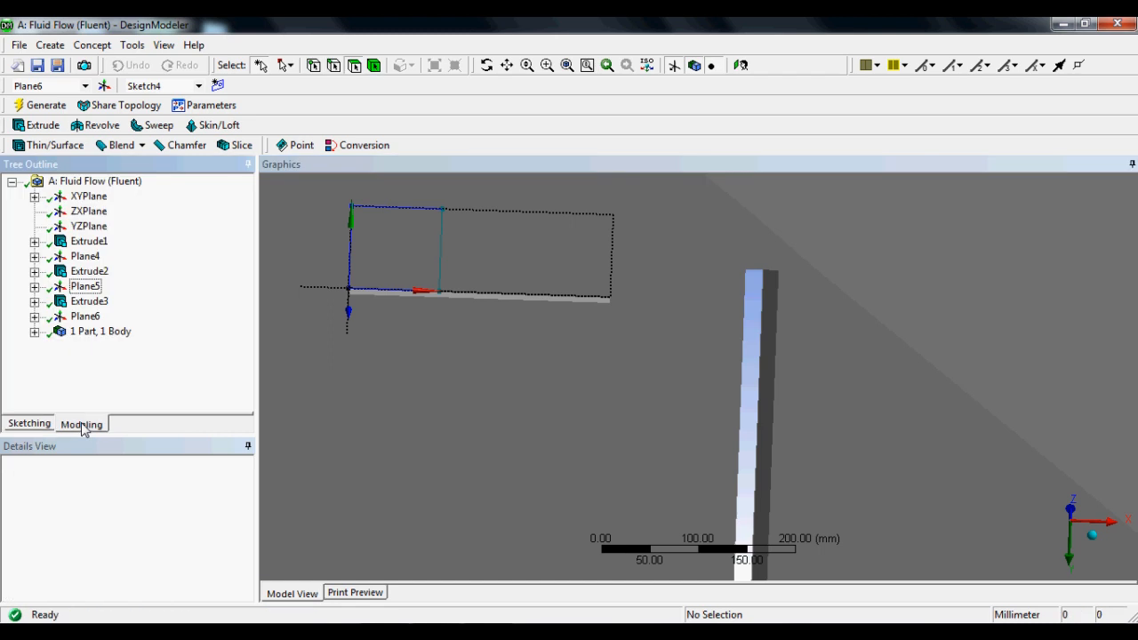
left_click(42, 126)
left_click(136, 494)
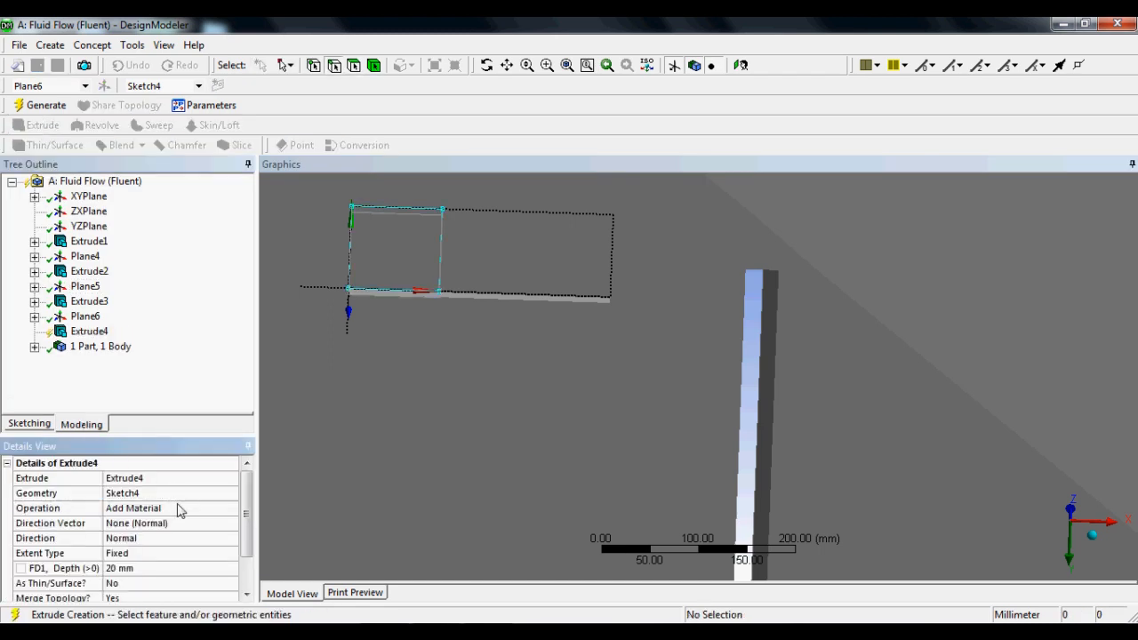
left_click(222, 510)
left_click(233, 509)
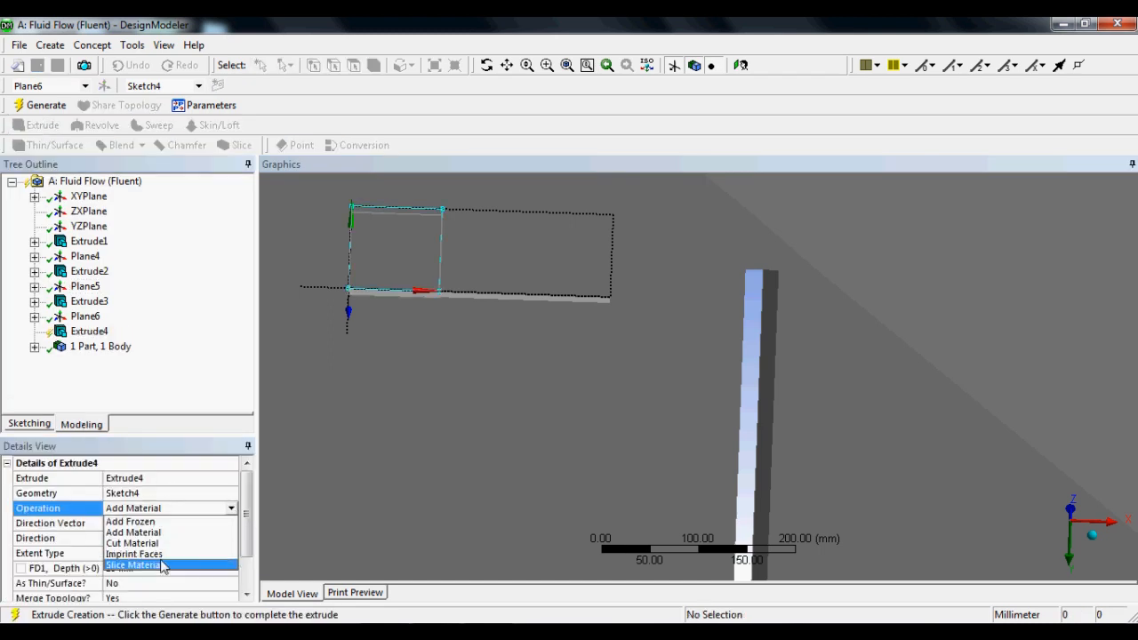
left_click(162, 558)
left_click(40, 105)
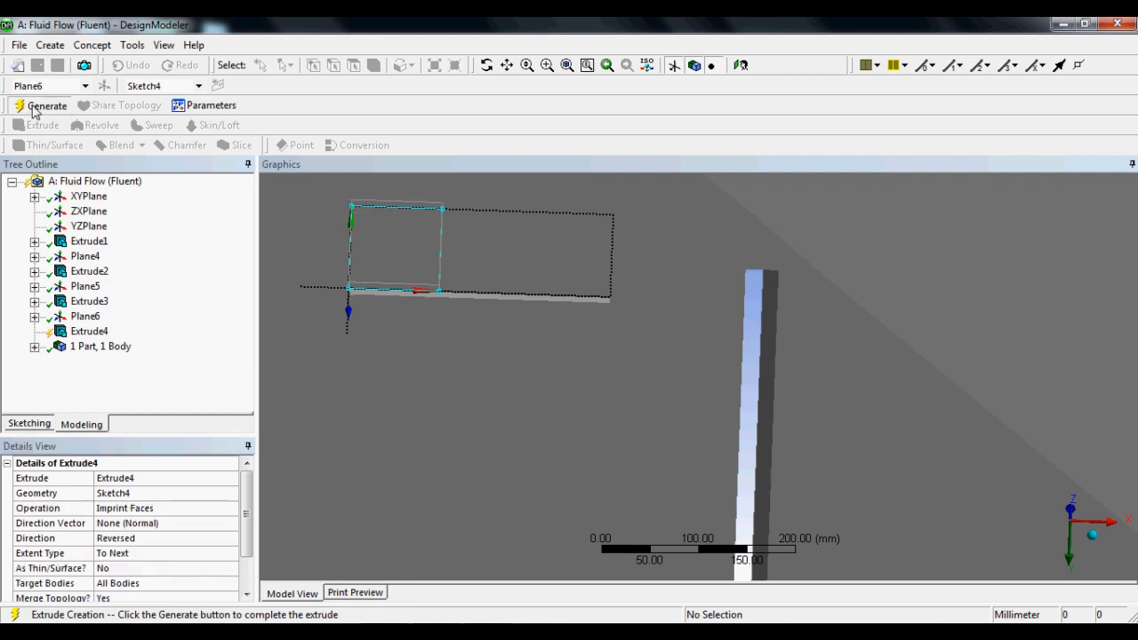
- Examine the two imprinted regions of the recess's bottom face by selecting each in turn
left_click(404, 250)
left_click(521, 254)
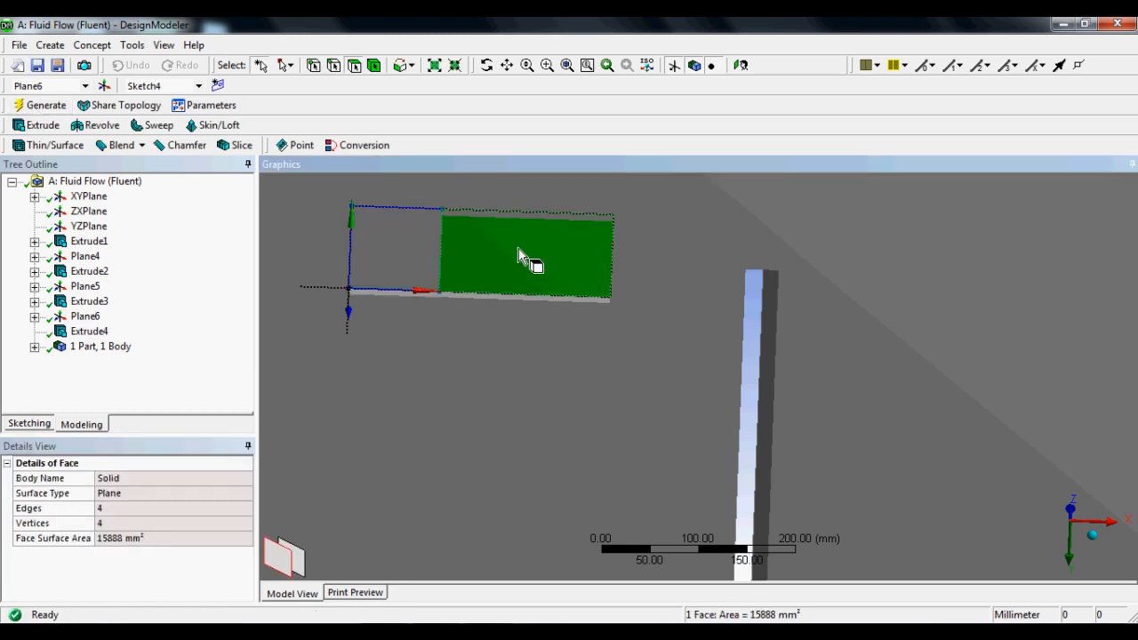
middle_click_drag(520, 254, 574, 370)
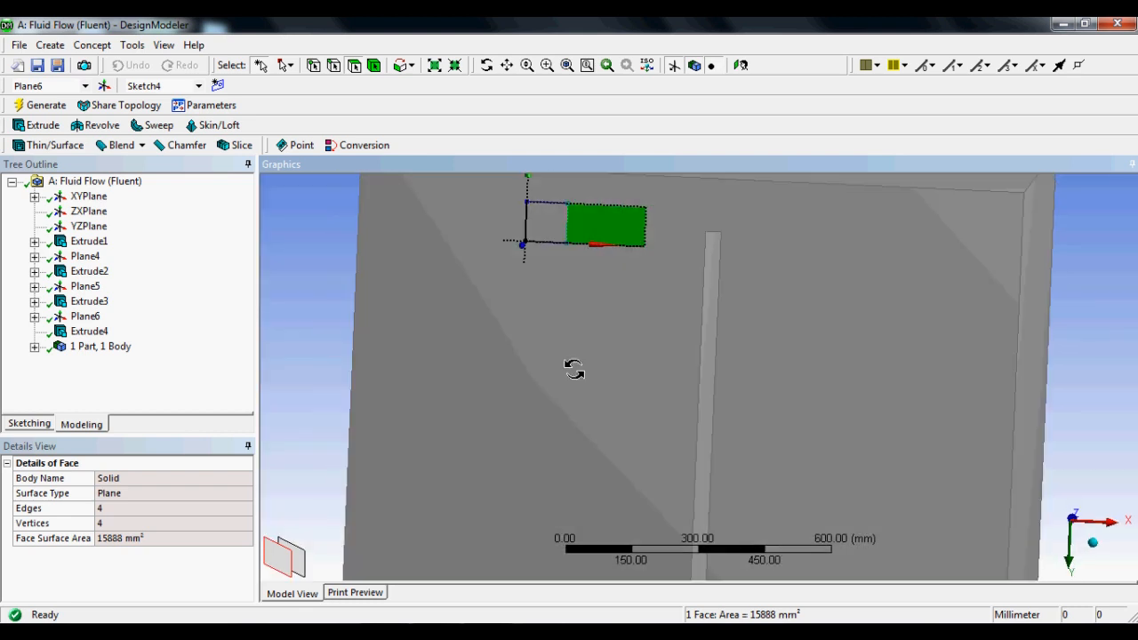
left_click(548, 221)
left_click(605, 238)
middle_click_drag(608, 277, 720, 273)
left_click(548, 201)
left_click(600, 200)
- Create and generate a new plane from the large face beside the slot, on the block side adjacent to the recessed face
scroll(719, 284, "down", 3)
middle_click_drag(724, 312, 632, 360)
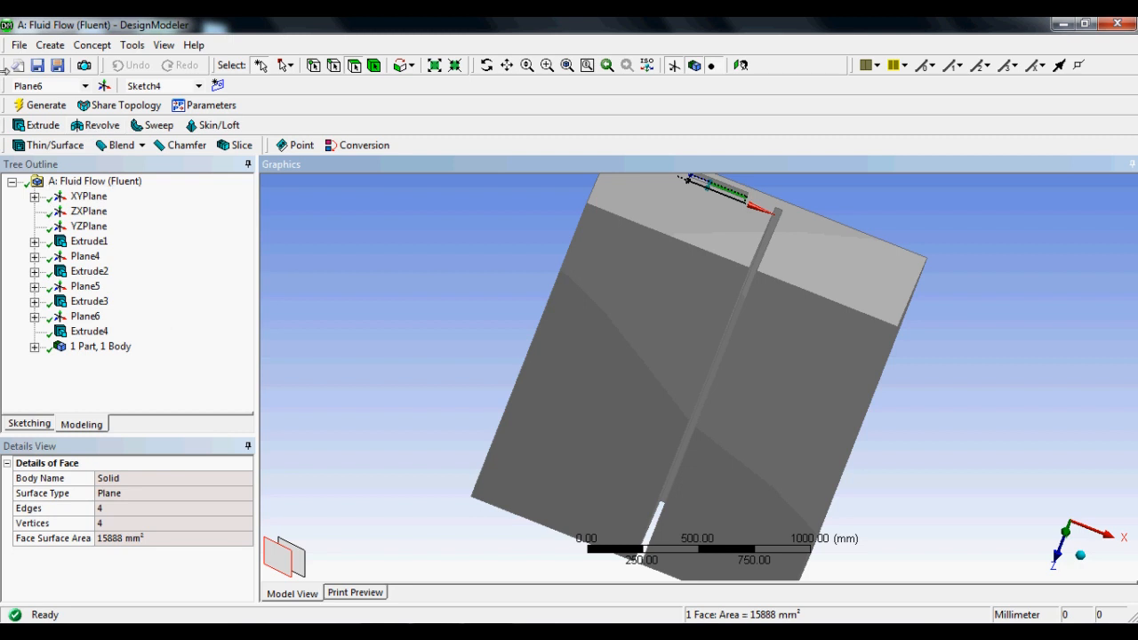
left_click(670, 298)
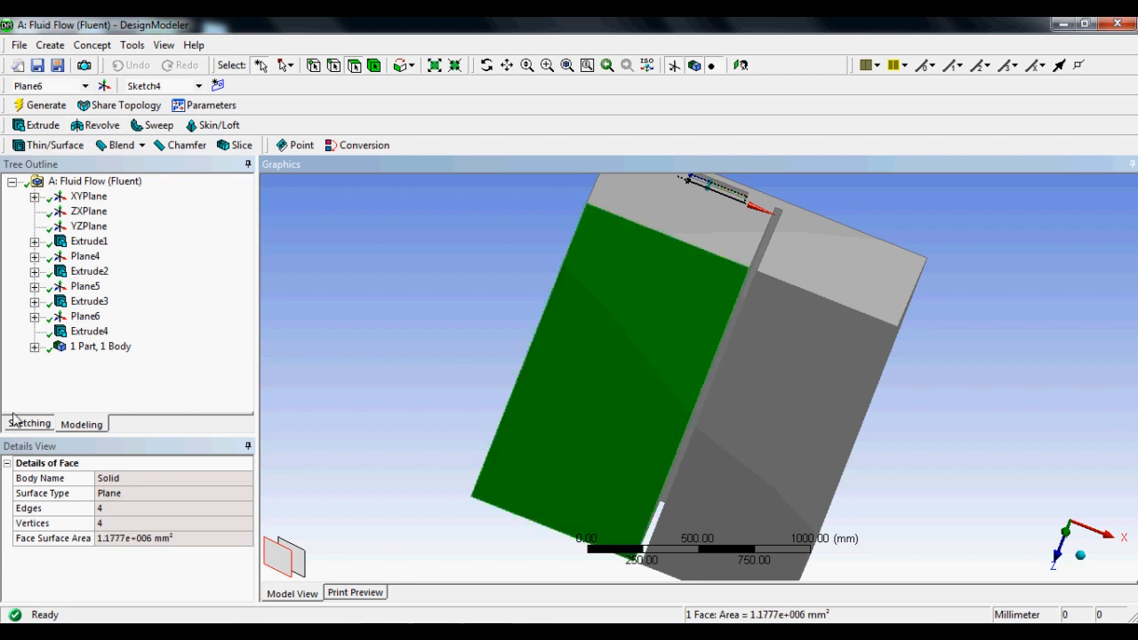
left_click(103, 87)
left_click(40, 105)
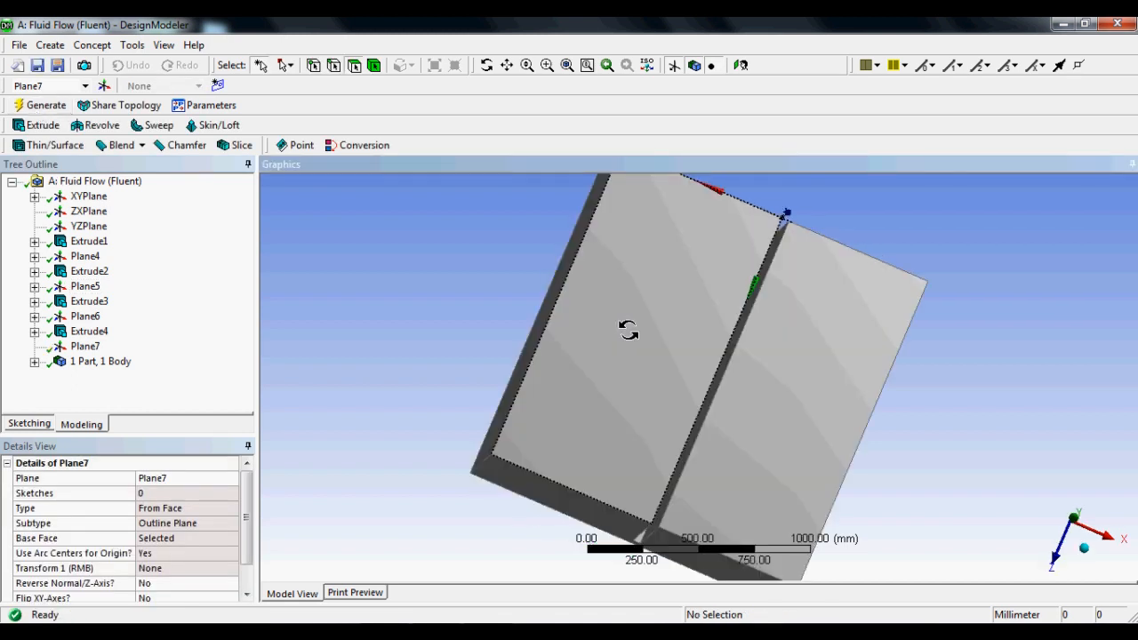
- Sketch a horizontal rectangle about 324 mm wide and 101 mm high near the upper edge of the new plane's face
mouse_move(628, 330)
middle_mouse_down()
mouse_move(607, 350)
mouse_move(548, 314)
mouse_move(617, 364)
mouse_move(652, 318)
mouse_move(675, 337)
mouse_move(605, 340)
middle_mouse_up()
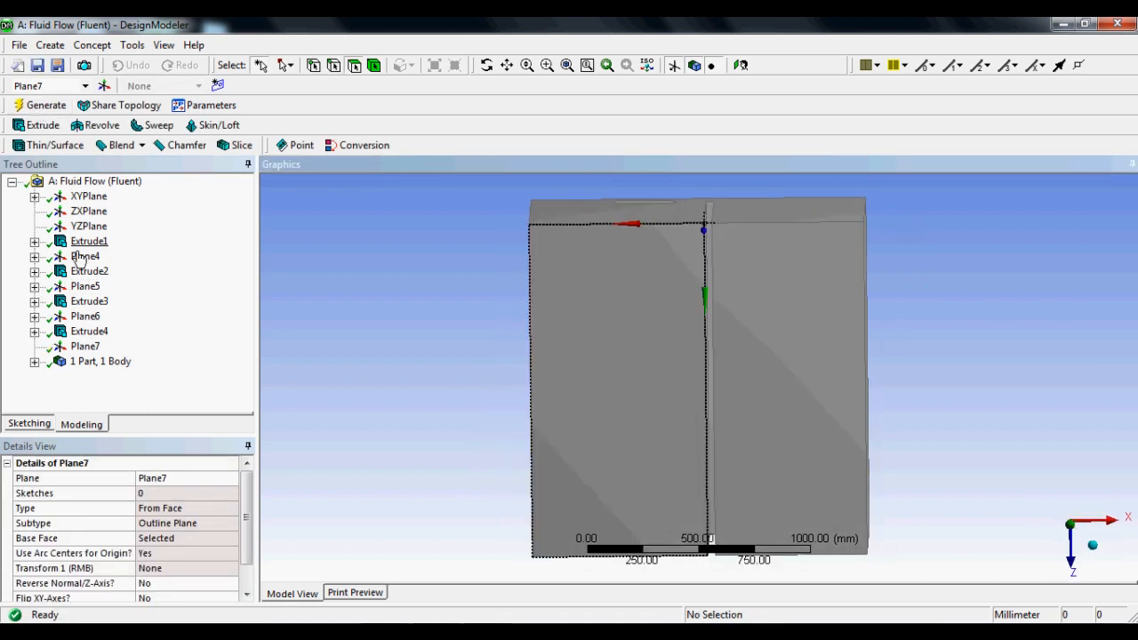
left_click(29, 424)
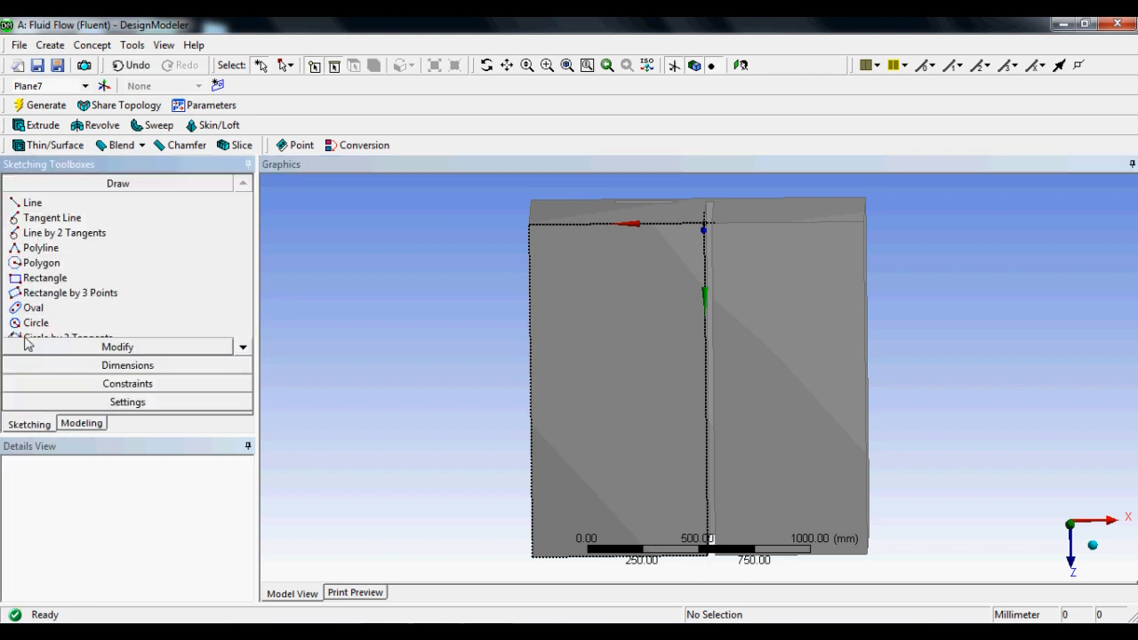
left_click(28, 279)
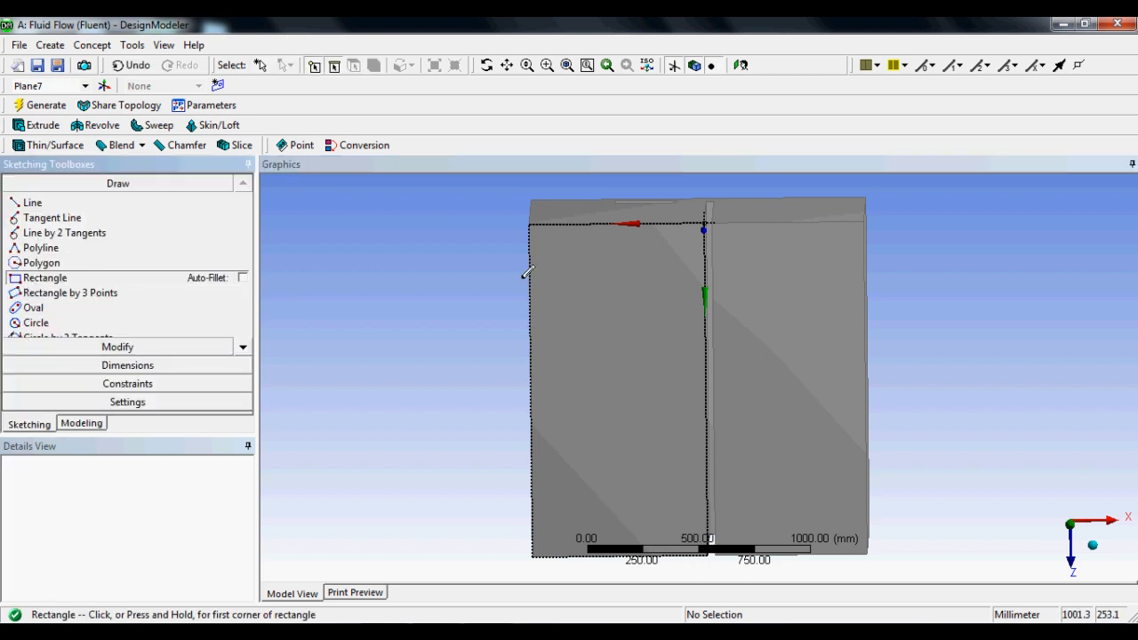
left_click(570, 236)
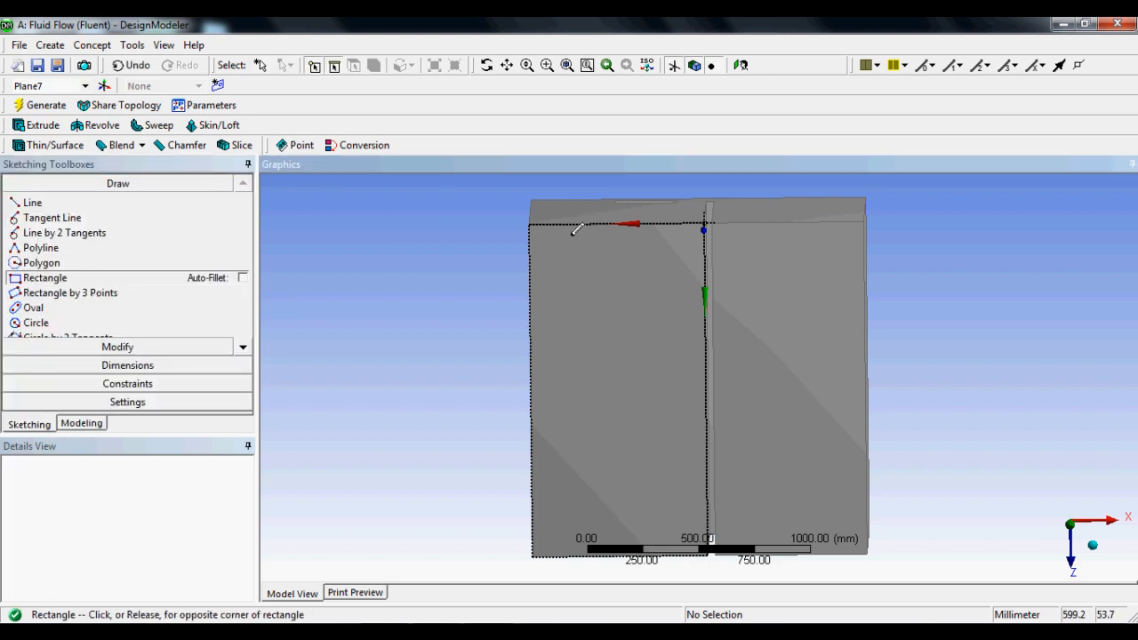
left_click(643, 257)
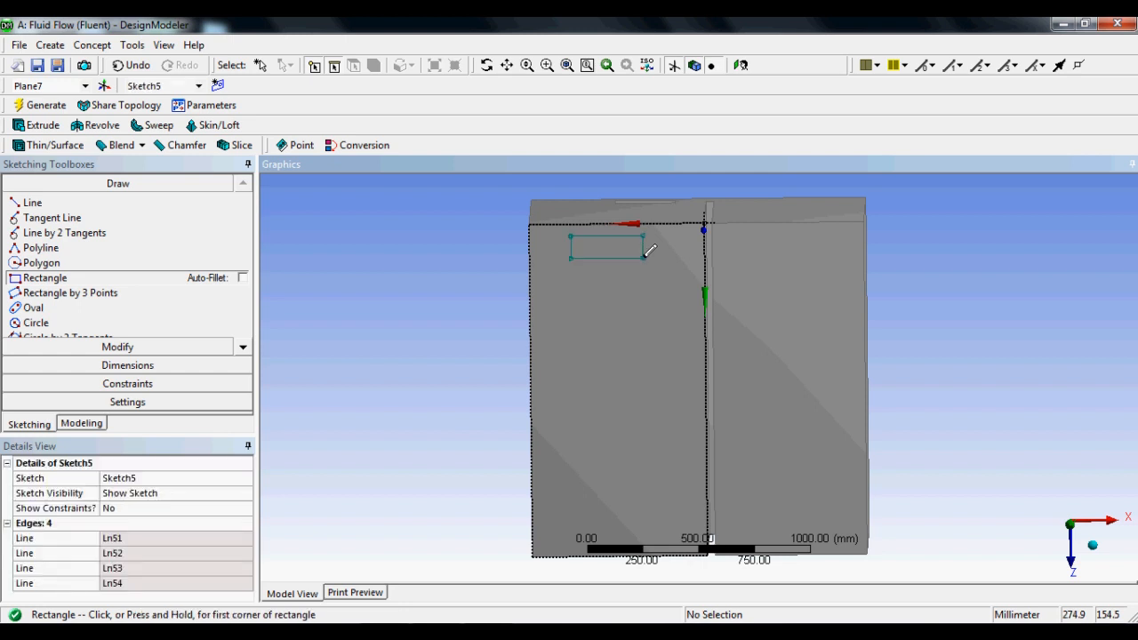
- Add general dimensions for the width and height of the new rectangle beside the slot
left_click(120, 366)
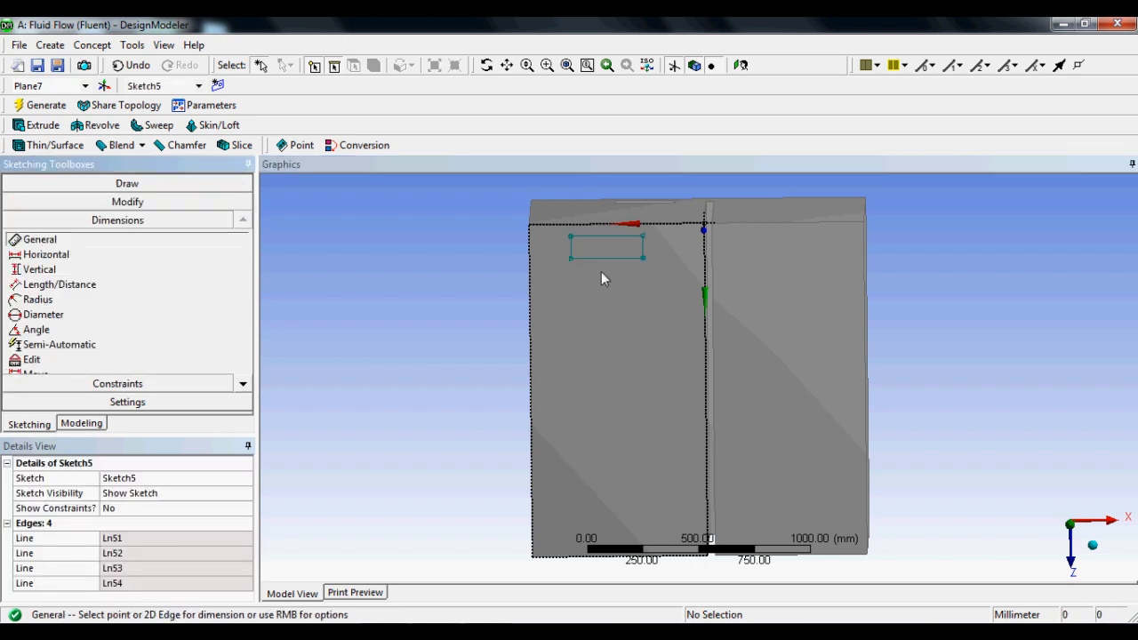
left_click(601, 234)
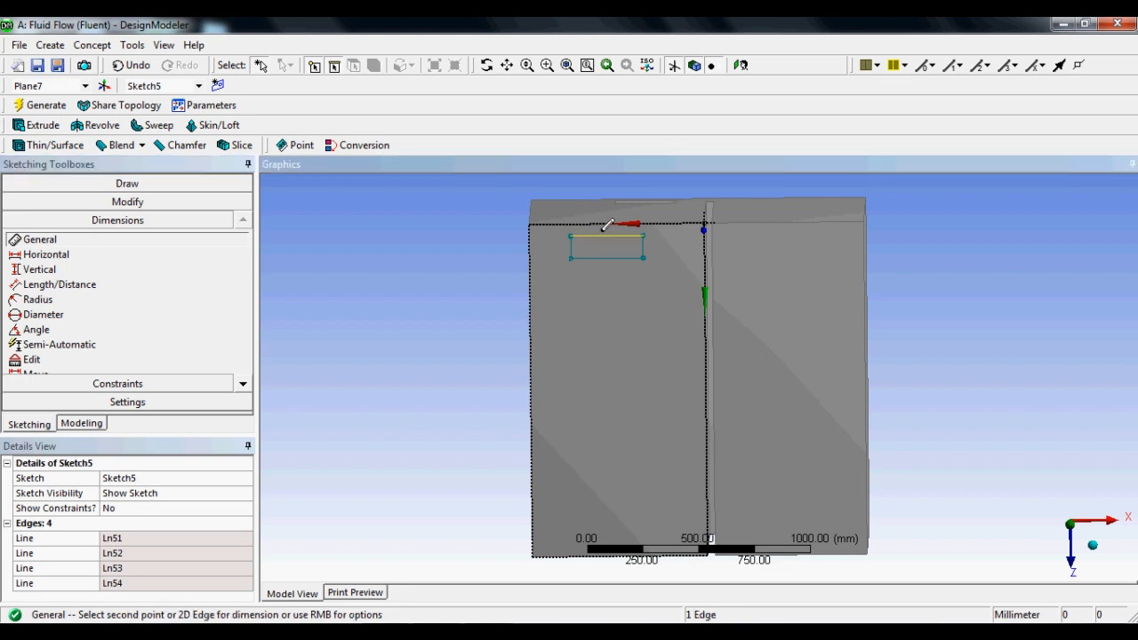
left_click(609, 223)
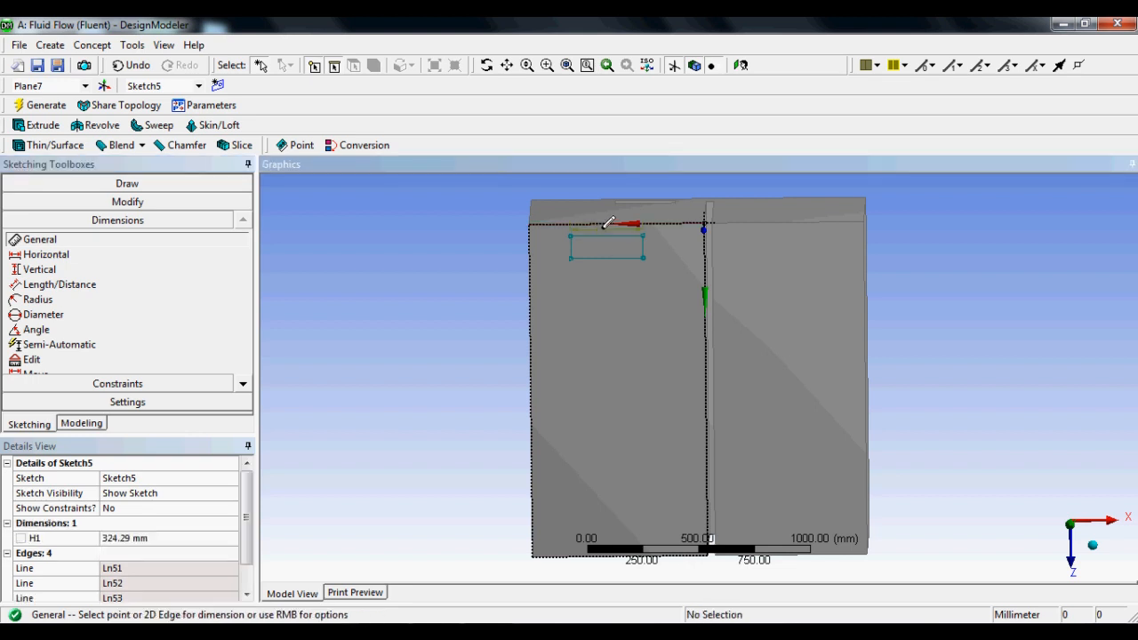
left_click(644, 254)
left_click(658, 249)
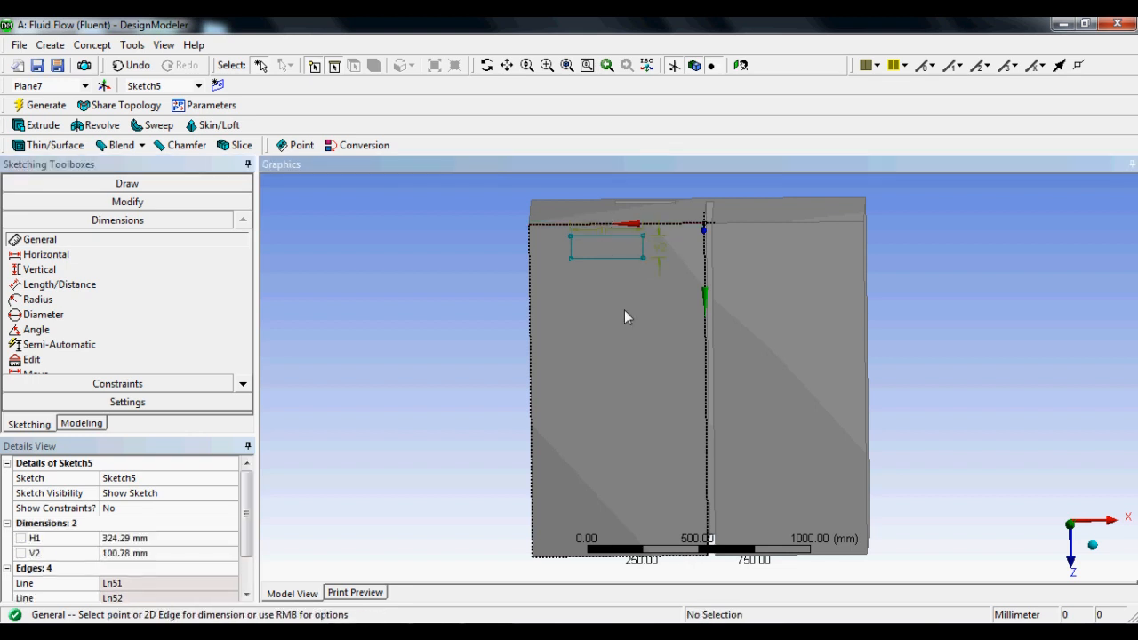
- Set the new rectangle's width to 325 mm and its height to 100 mm
left_click(122, 539)
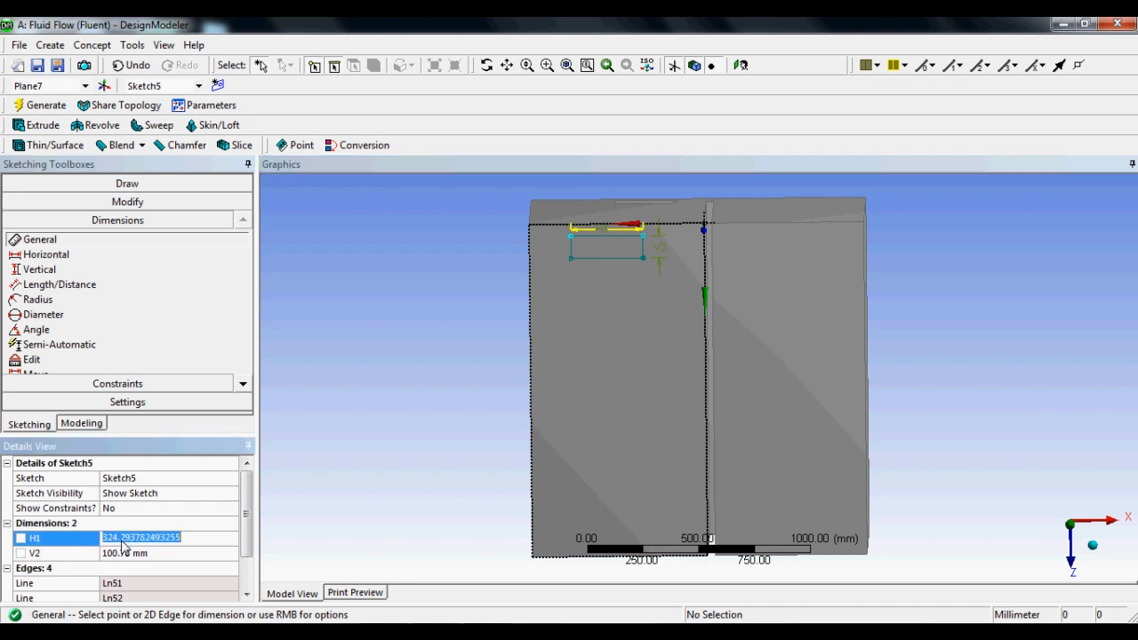
type("325")
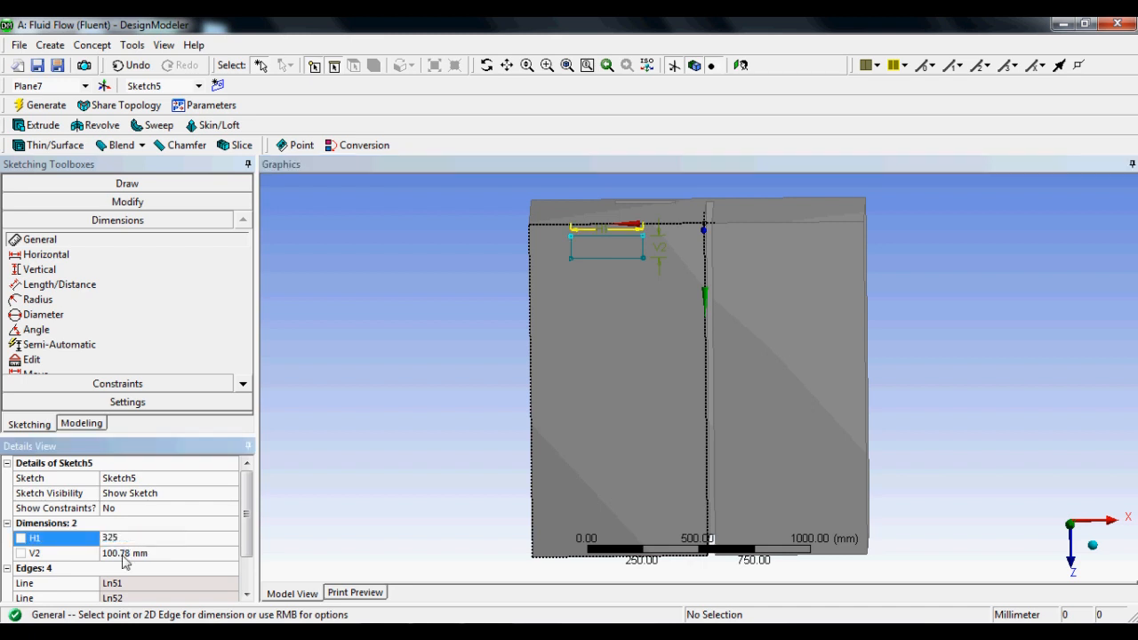
key("Return")
left_click(128, 554)
type("100")
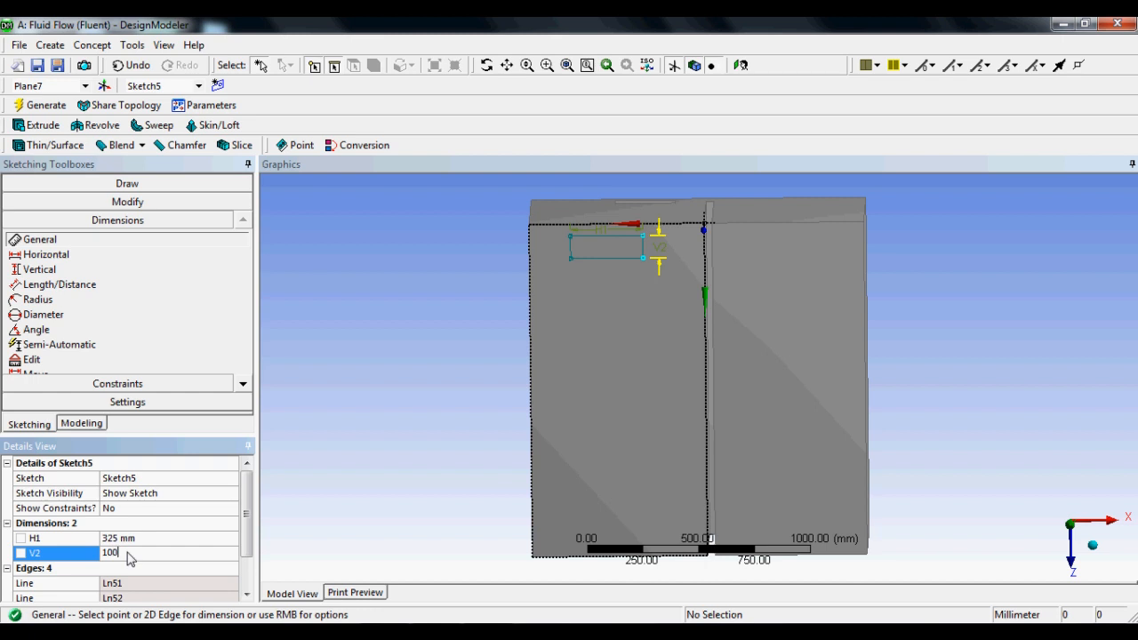
- Start an extrusion of the new 325 by 100 mm rectangle and set its operation to Cut Material
middle_click_drag(527, 275, 504, 306)
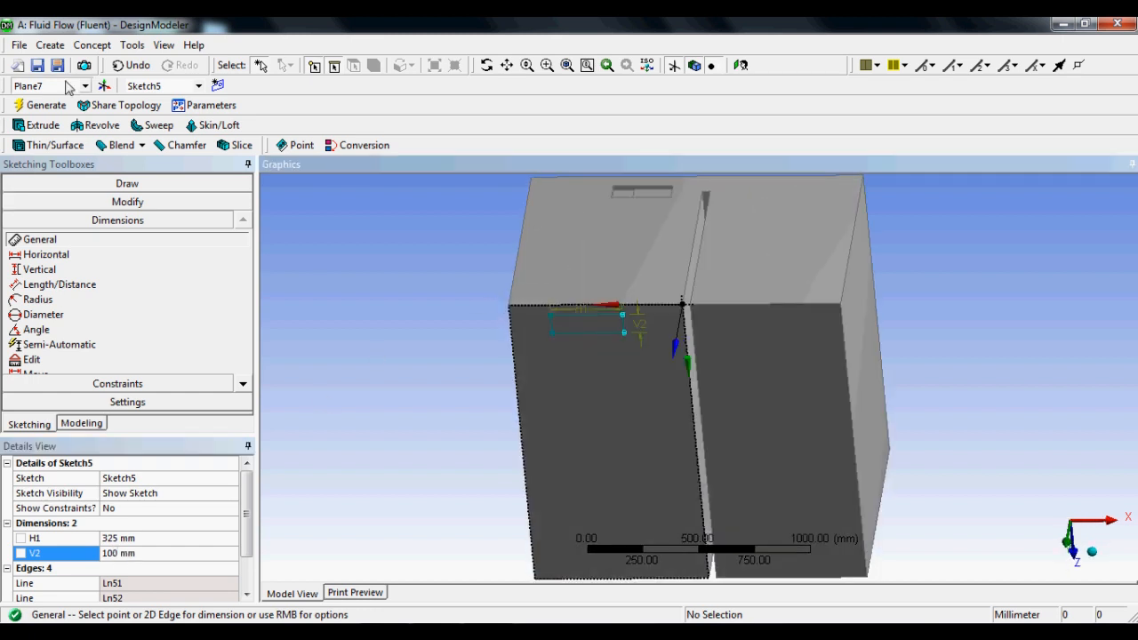
left_click(38, 125)
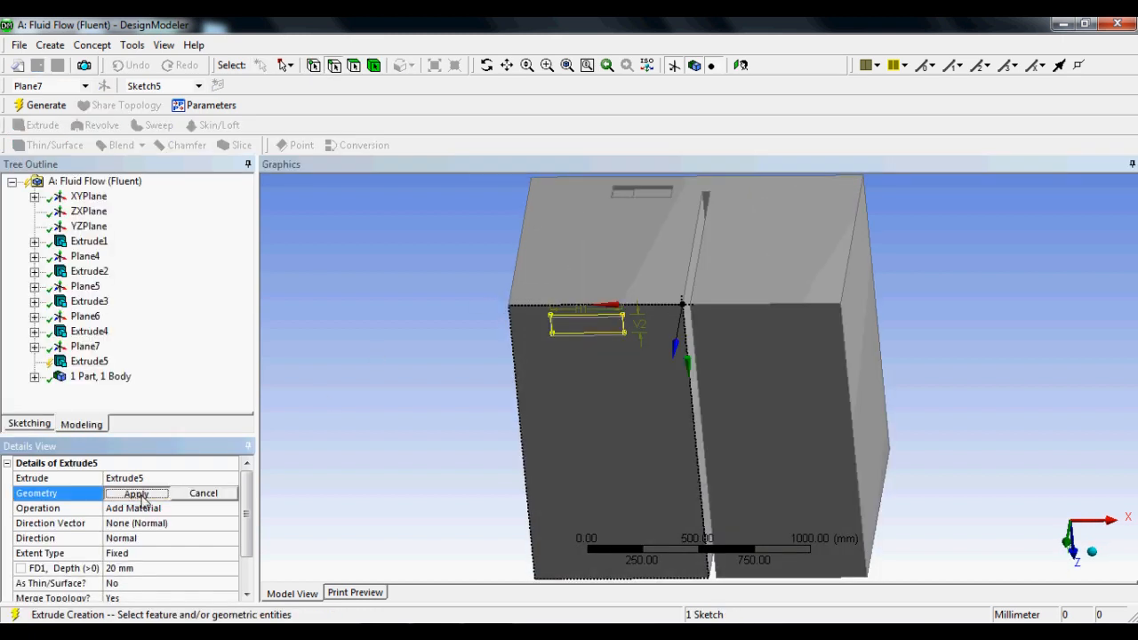
left_click(138, 494)
left_click(233, 508)
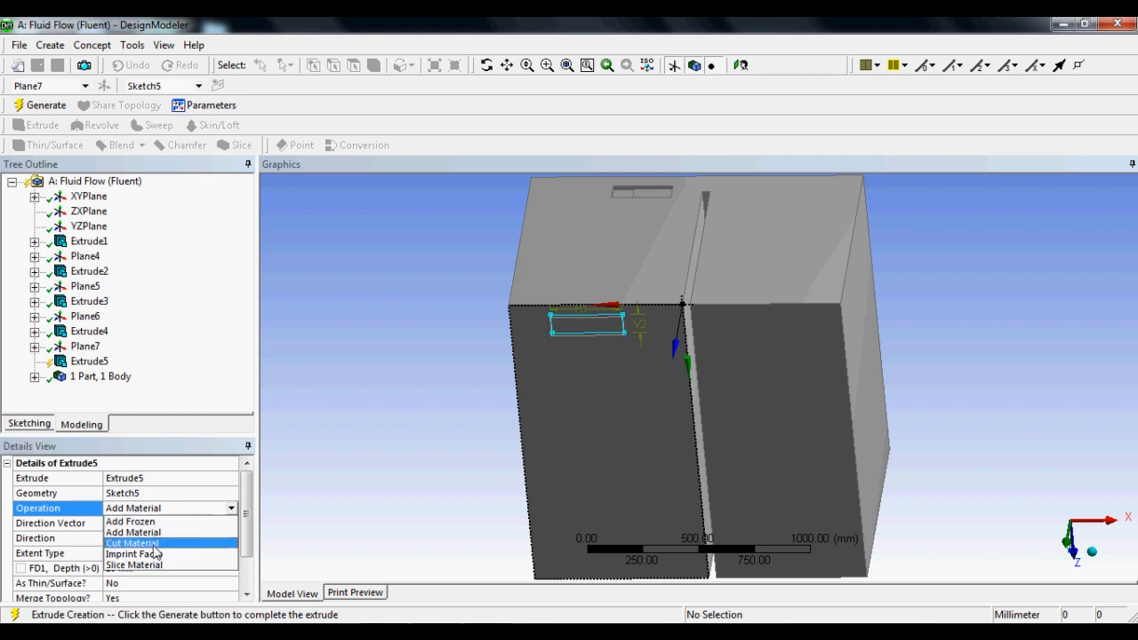
left_click(198, 529)
left_click(137, 582)
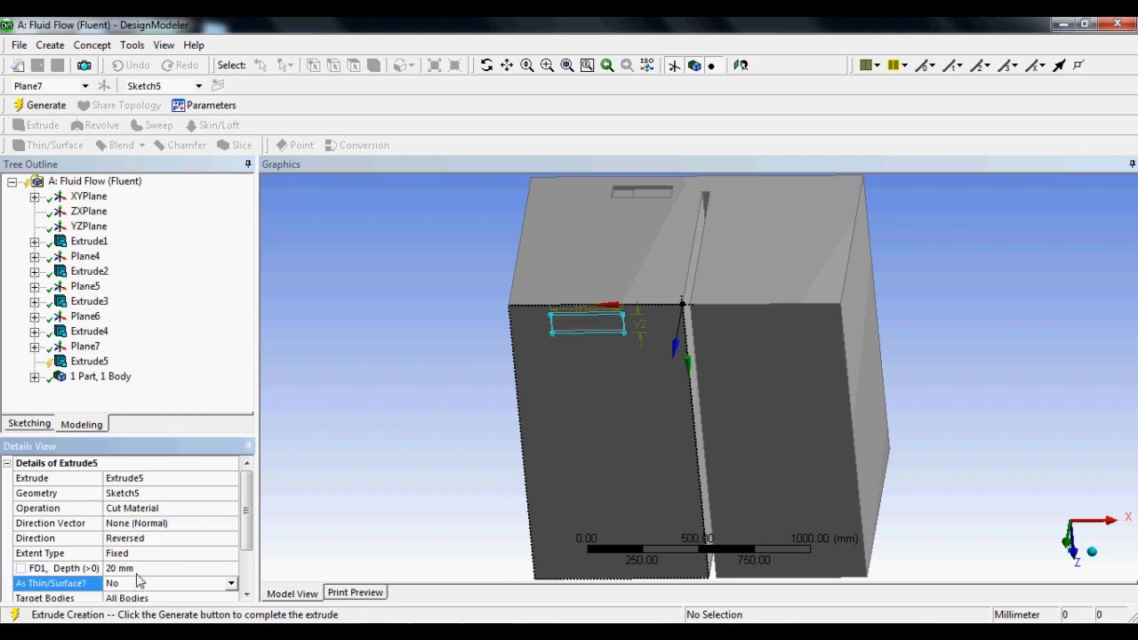
- Set the cut extrusion's depth to 100 mm
left_click(139, 568)
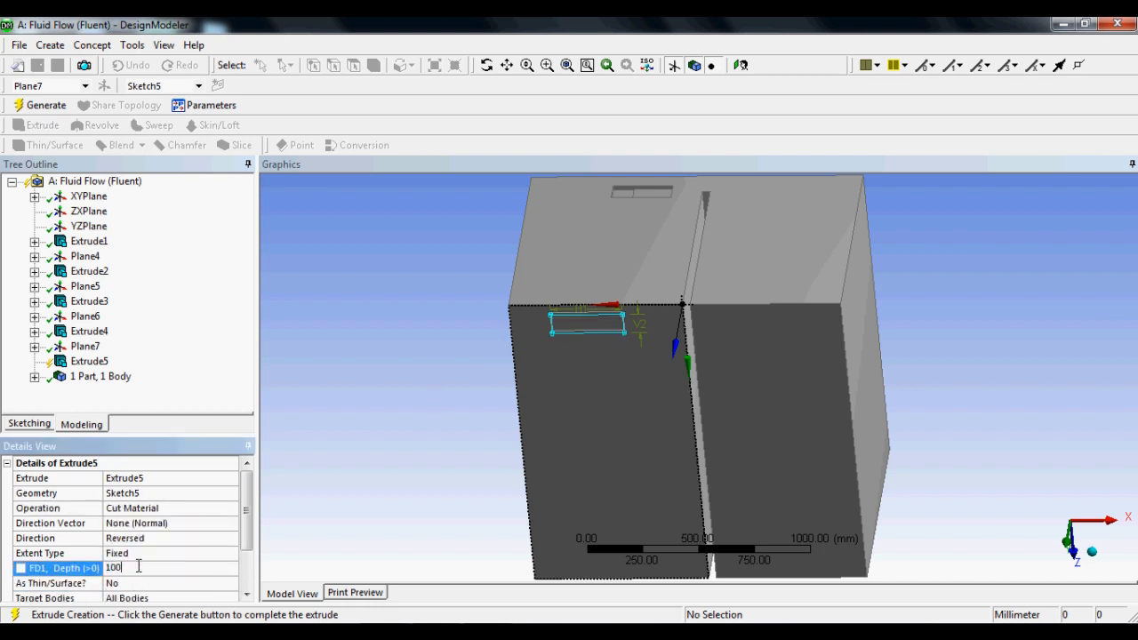
type("100")
key("Return")
- Set the cut extrusion's depth to 500 mm and generate the rectangular recess
middle_click_drag(424, 381, 398, 443)
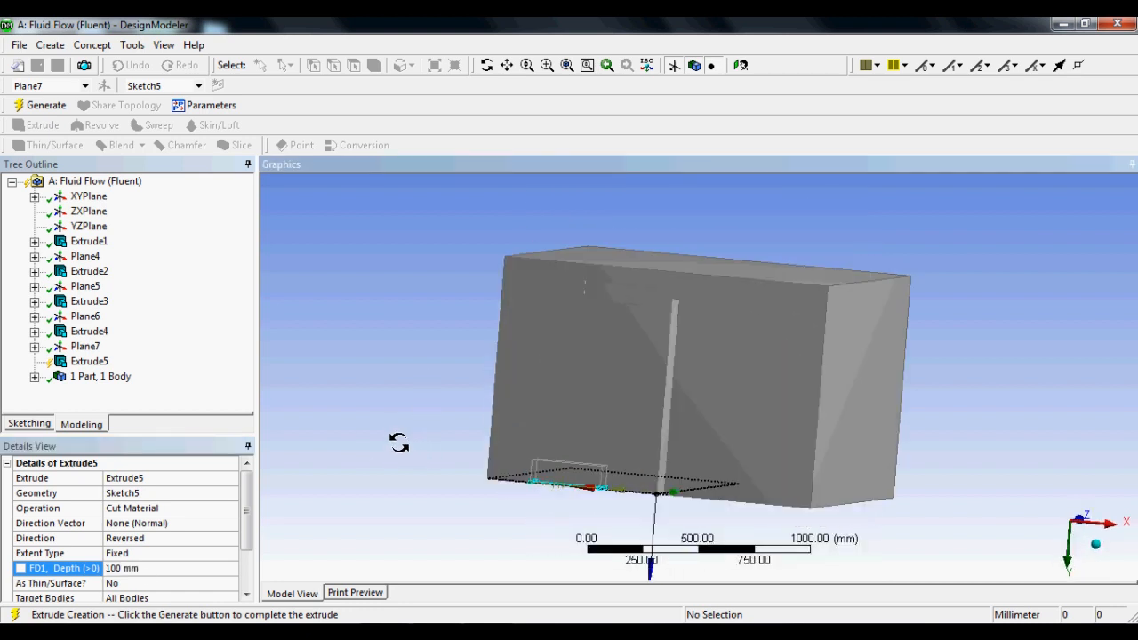
left_click(138, 567)
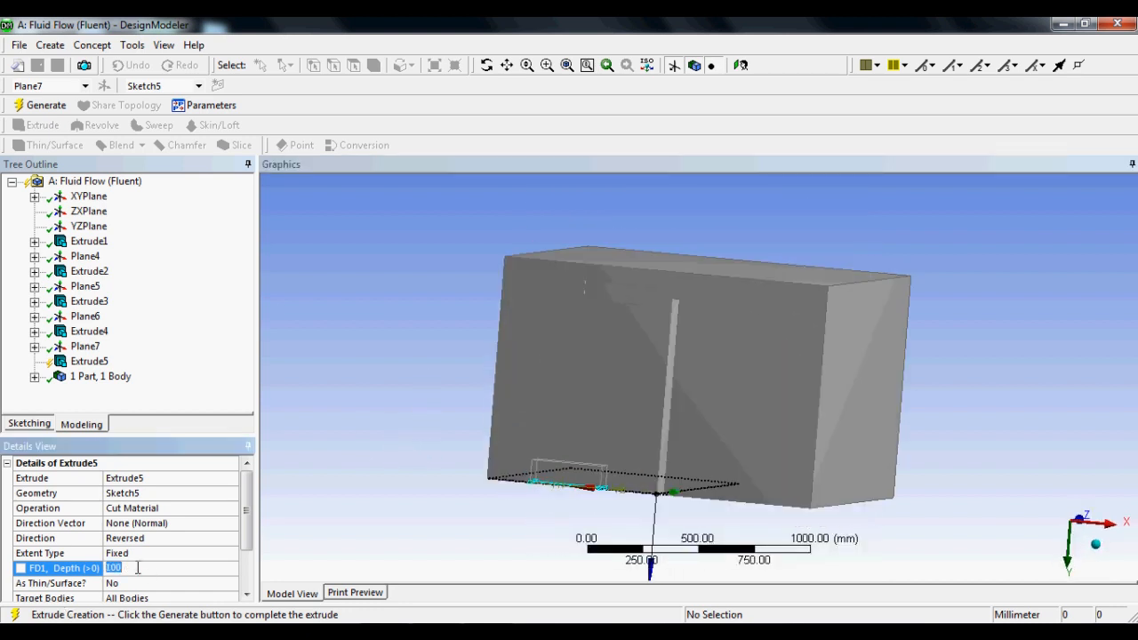
key("Return")
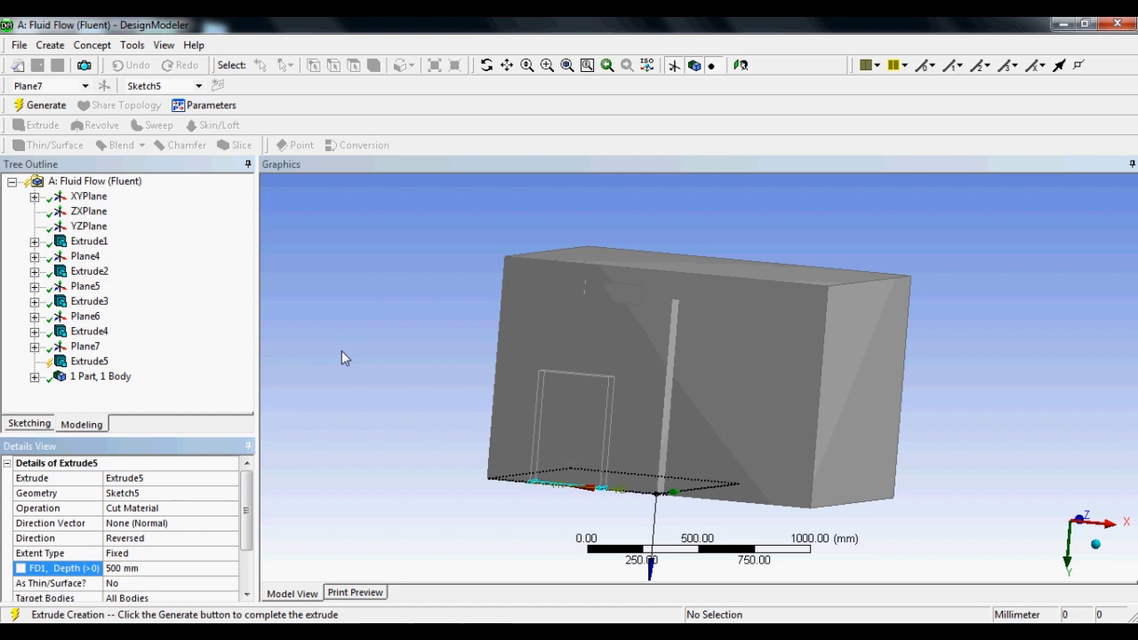
middle_click_drag(500, 324, 569, 330)
left_click(40, 104)
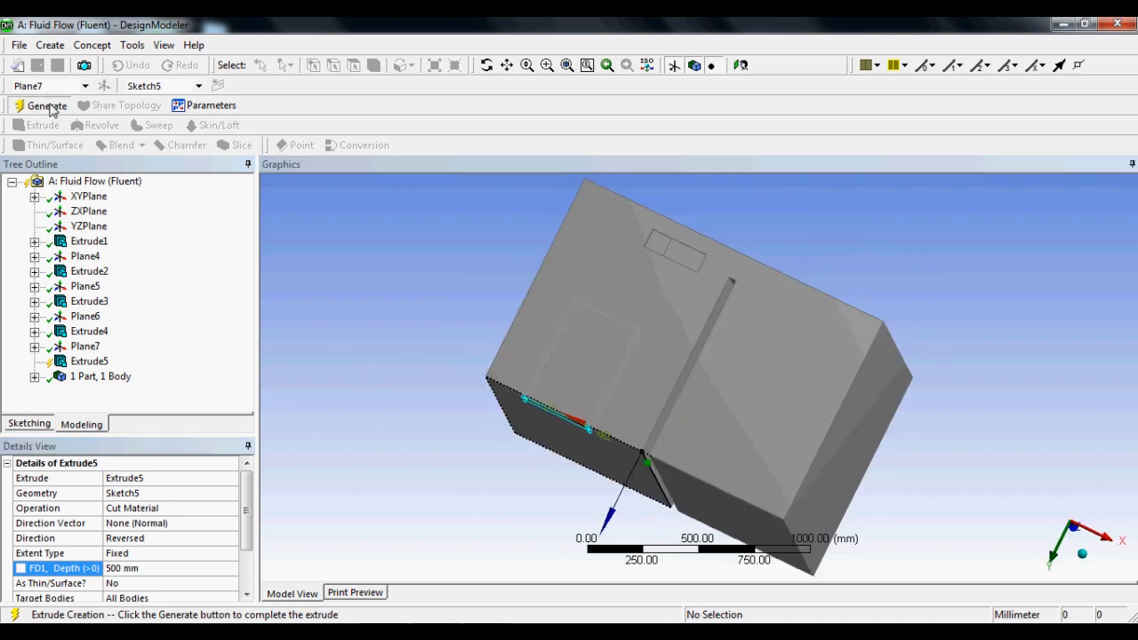
- Create and generate a new plane from the large block face that contains the newly cut rectangular recess
mouse_move(384, 385)
middle_mouse_down()
mouse_move(414, 317)
mouse_move(280, 459)
mouse_move(219, 376)
mouse_move(223, 284)
mouse_move(226, 353)
mouse_move(434, 395)
mouse_move(497, 457)
mouse_move(485, 381)
mouse_move(383, 196)
mouse_move(502, 229)
mouse_move(485, 276)
mouse_move(678, 444)
mouse_move(804, 323)
mouse_move(820, 322)
mouse_move(815, 246)
mouse_move(785, 392)
mouse_move(521, 323)
mouse_move(557, 379)
mouse_move(683, 223)
mouse_move(709, 271)
mouse_move(738, 258)
mouse_move(521, 275)
mouse_move(548, 279)
mouse_move(521, 246)
mouse_move(564, 293)
mouse_move(599, 248)
mouse_move(556, 265)
middle_mouse_up()
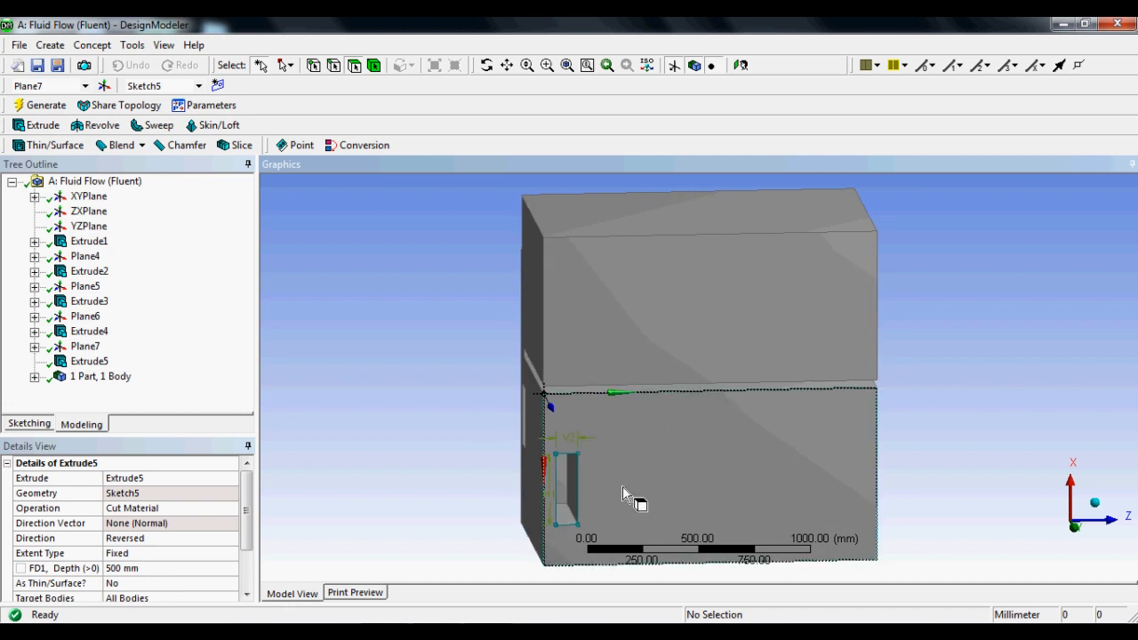
middle_click_drag(622, 488, 615, 480)
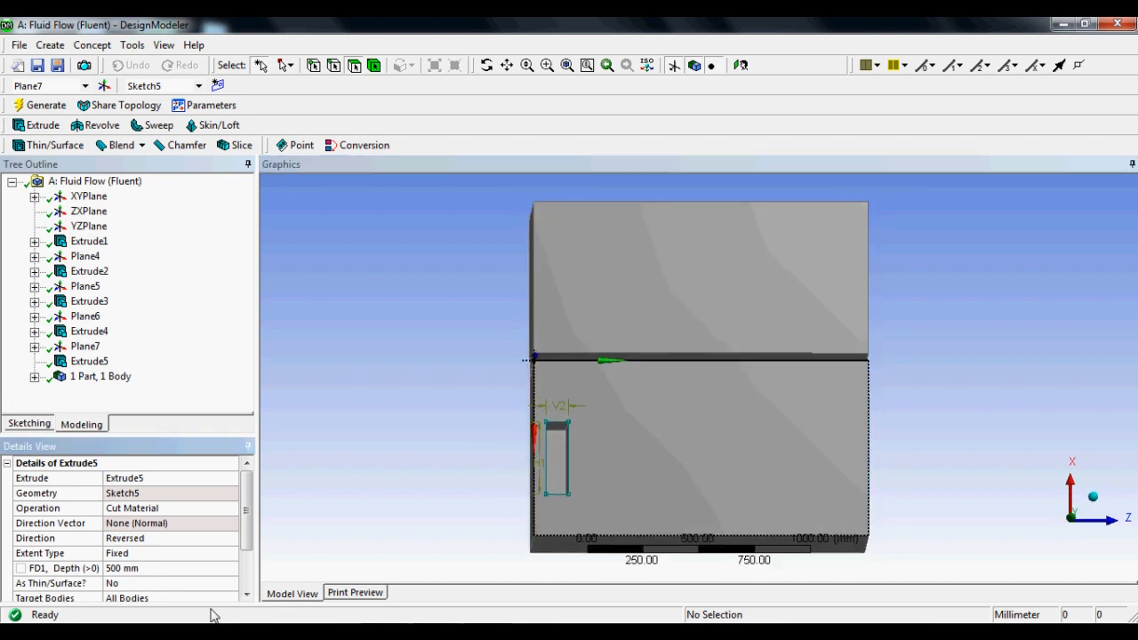
middle_click_drag(648, 421, 439, 447)
key("ctrl+a")
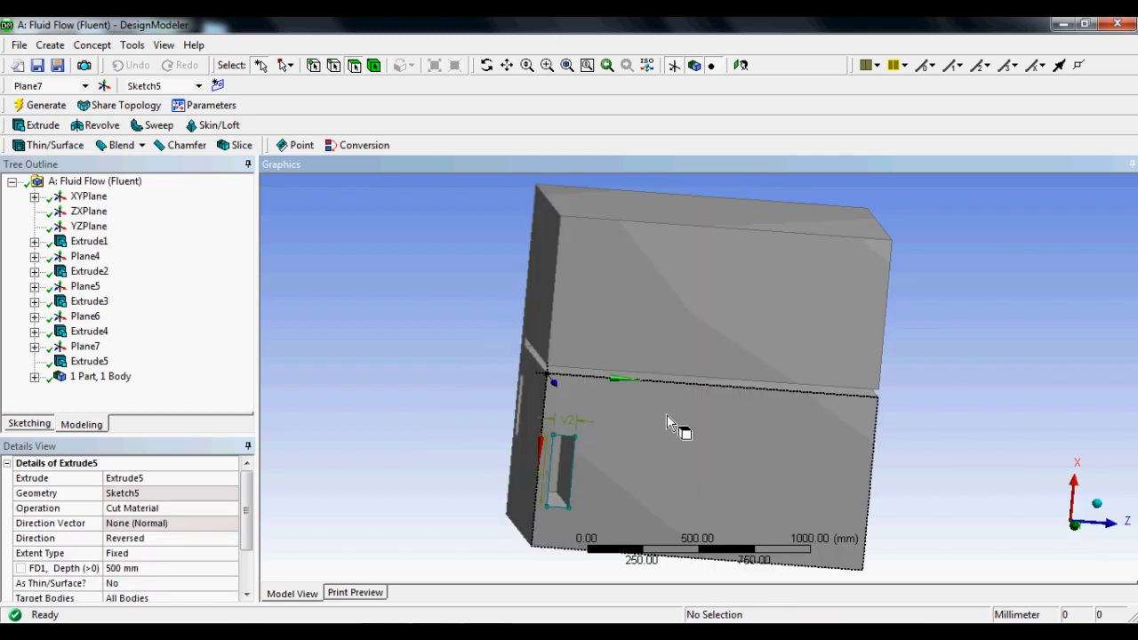
key("ctrl+a")
left_click(430, 351)
middle_click_drag(565, 460, 568, 404)
left_click(640, 432)
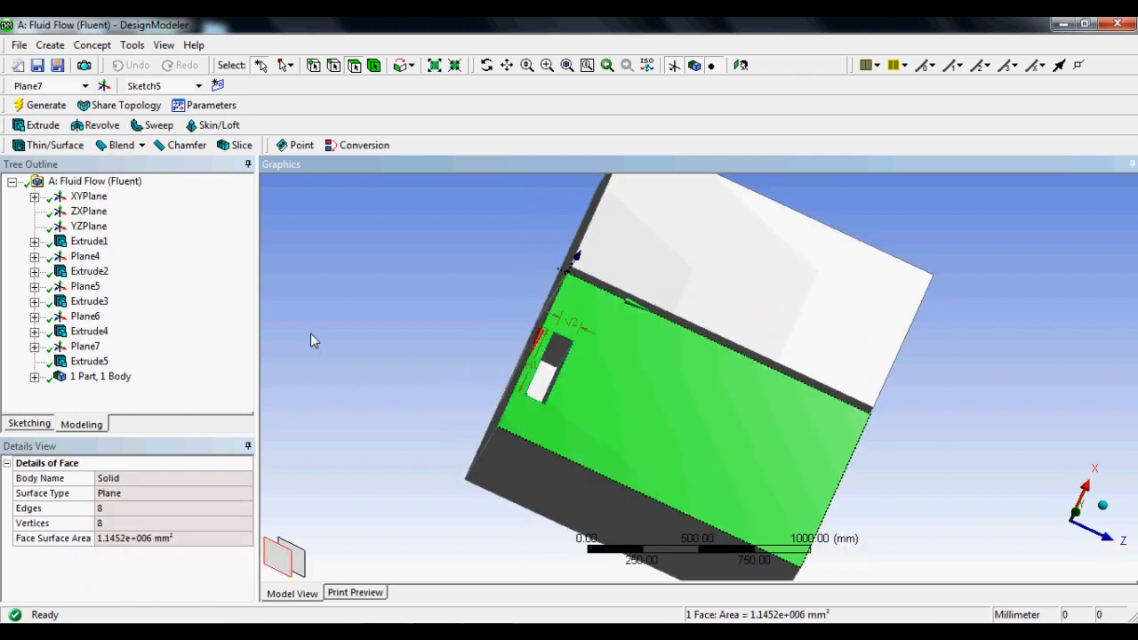
left_click(104, 85)
left_click(40, 105)
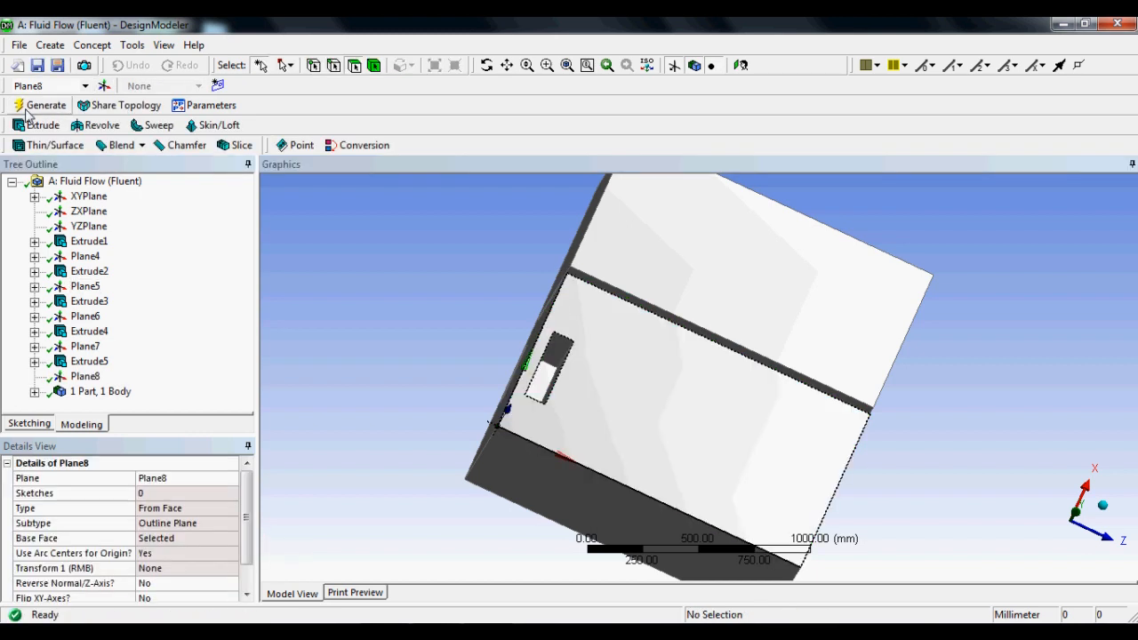
- Sketch a rectangle beside the recess on the new plane, its long sides parallel to the slot, about 285 mm from the face's slot-side edge
middle_click_drag(553, 421, 524, 411)
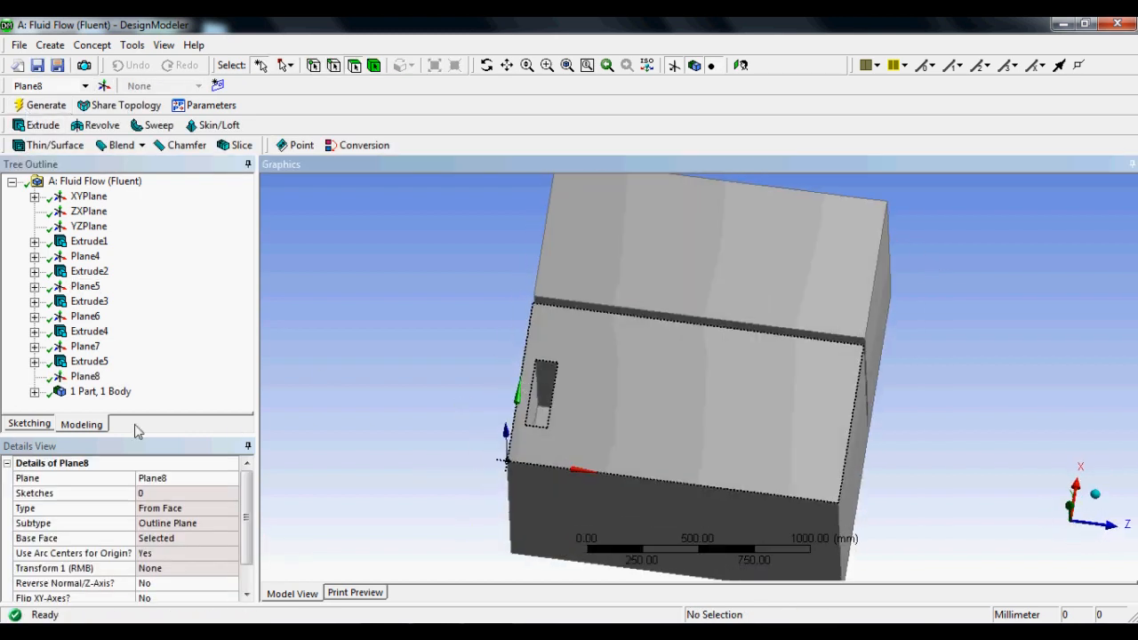
left_click(41, 426)
mouse_move(498, 361)
middle_mouse_down()
mouse_move(501, 406)
mouse_move(518, 363)
mouse_move(588, 373)
mouse_move(534, 363)
mouse_move(503, 376)
middle_mouse_up()
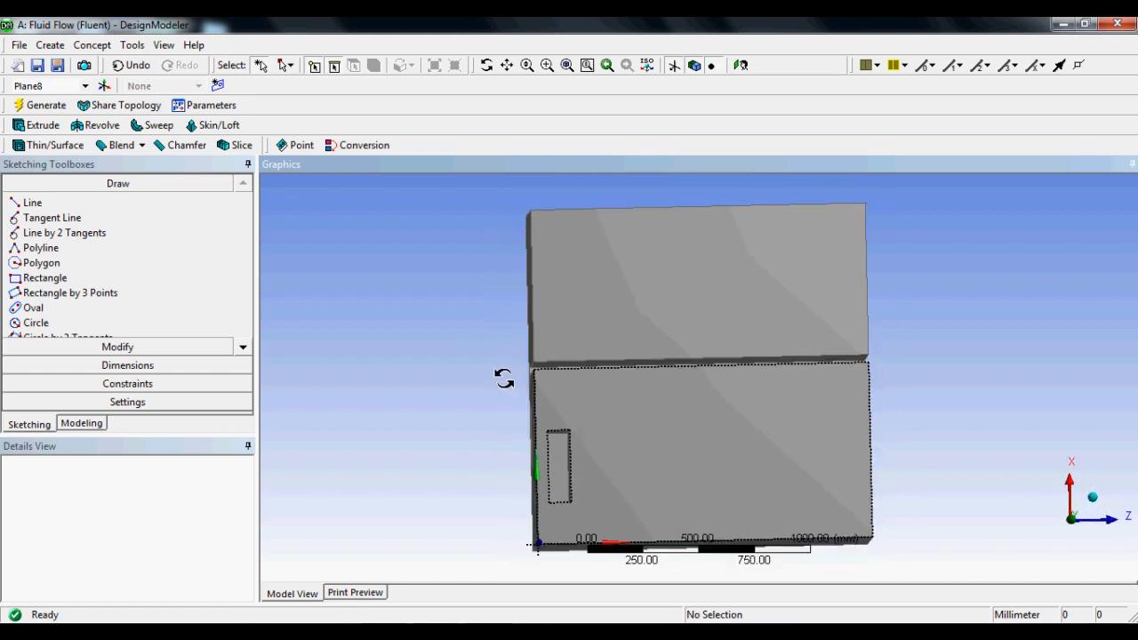
left_click(41, 279)
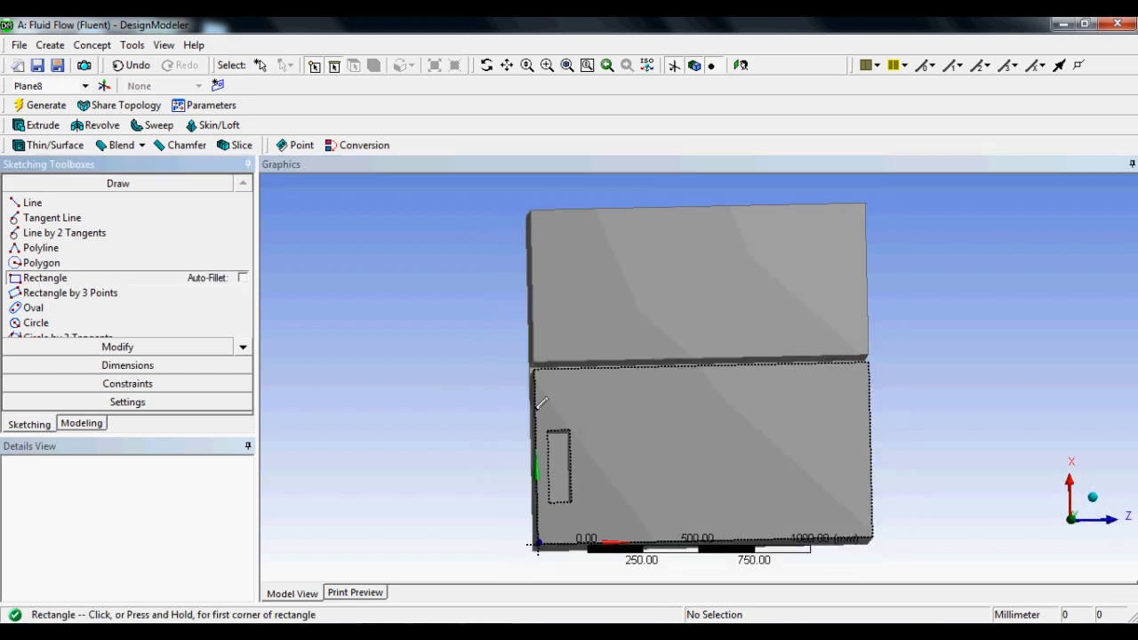
left_click(607, 430)
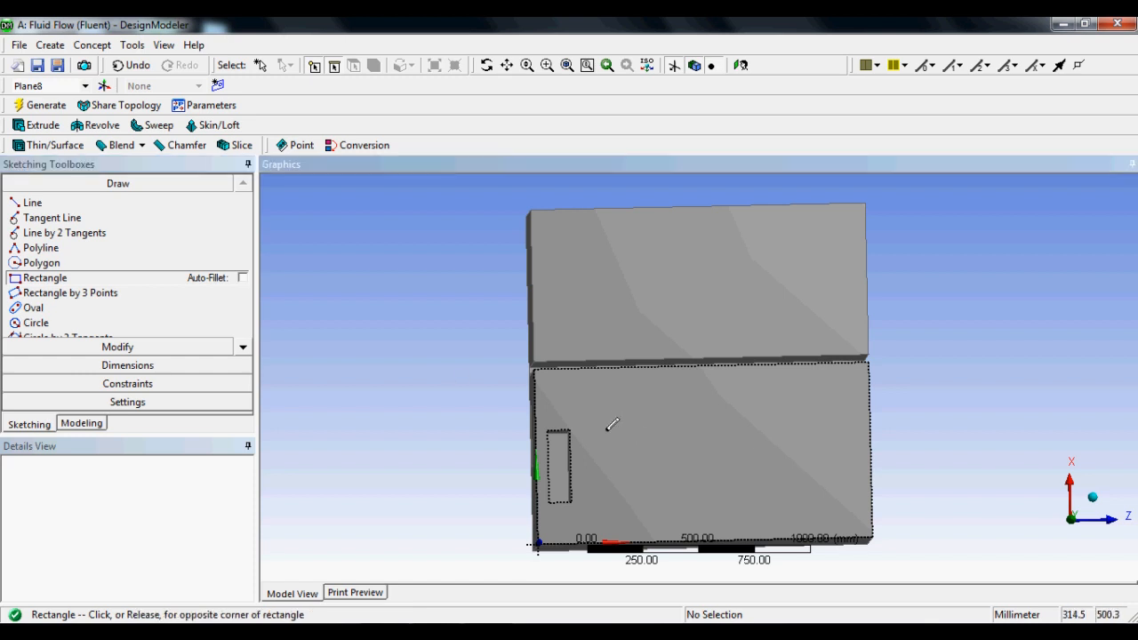
left_click(741, 481)
mouse_move(661, 322)
middle_mouse_down()
mouse_move(731, 441)
mouse_move(840, 510)
mouse_move(818, 432)
mouse_move(785, 423)
mouse_move(851, 495)
mouse_move(803, 488)
mouse_move(737, 358)
mouse_move(774, 348)
mouse_move(752, 343)
mouse_move(751, 355)
middle_mouse_up()
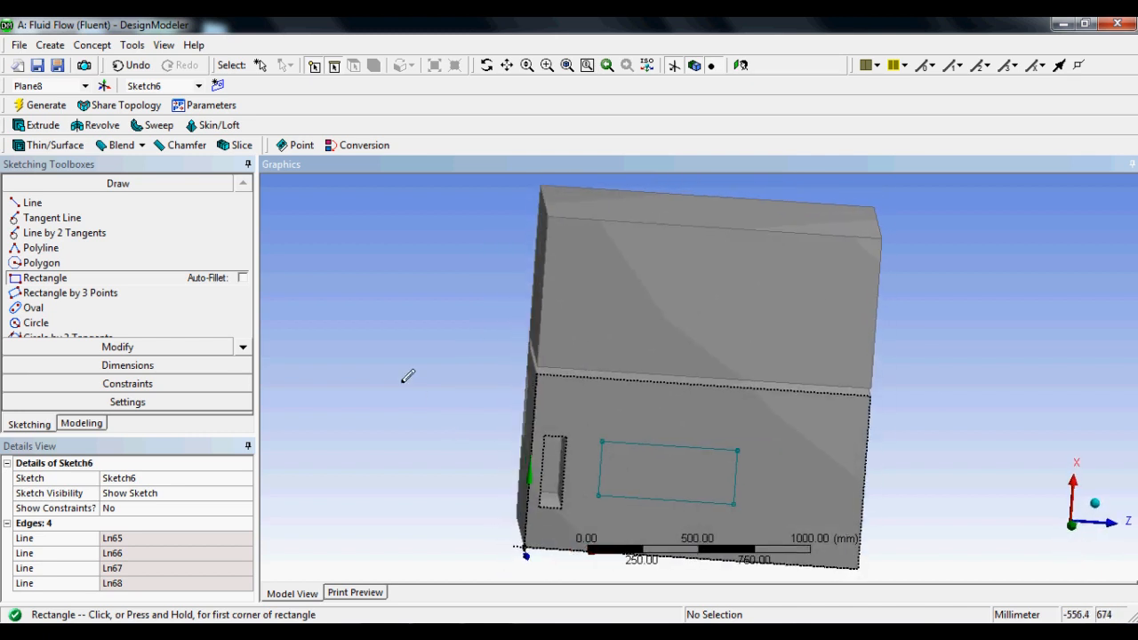
- Add a vertical dimension between the rectangle's upper side and the face's slot-side edge
left_click(107, 348)
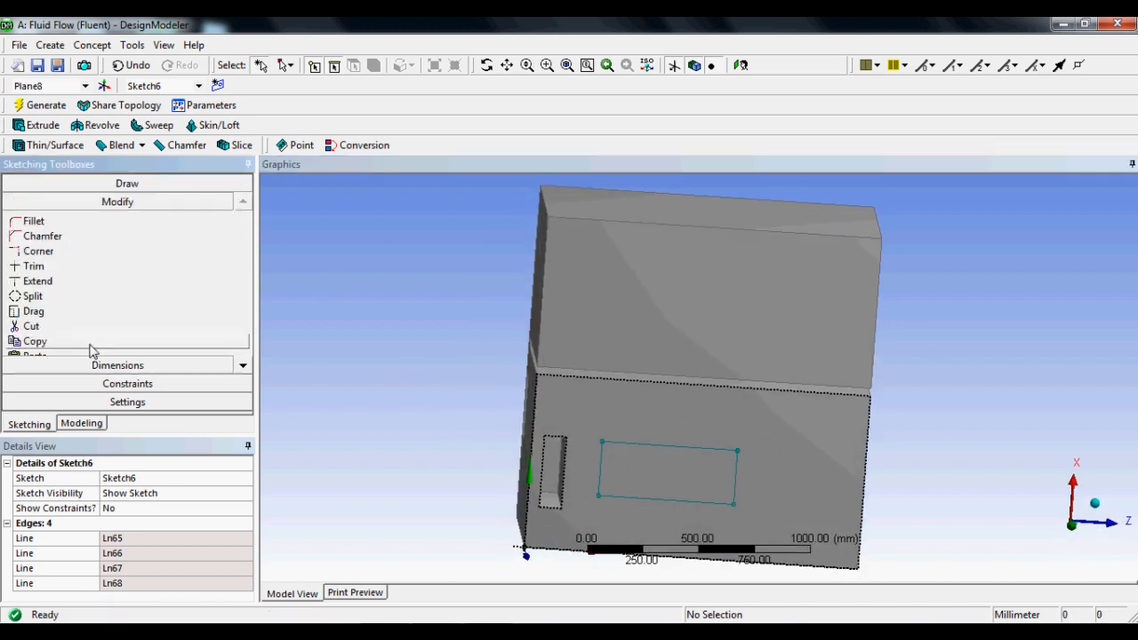
left_click(129, 381)
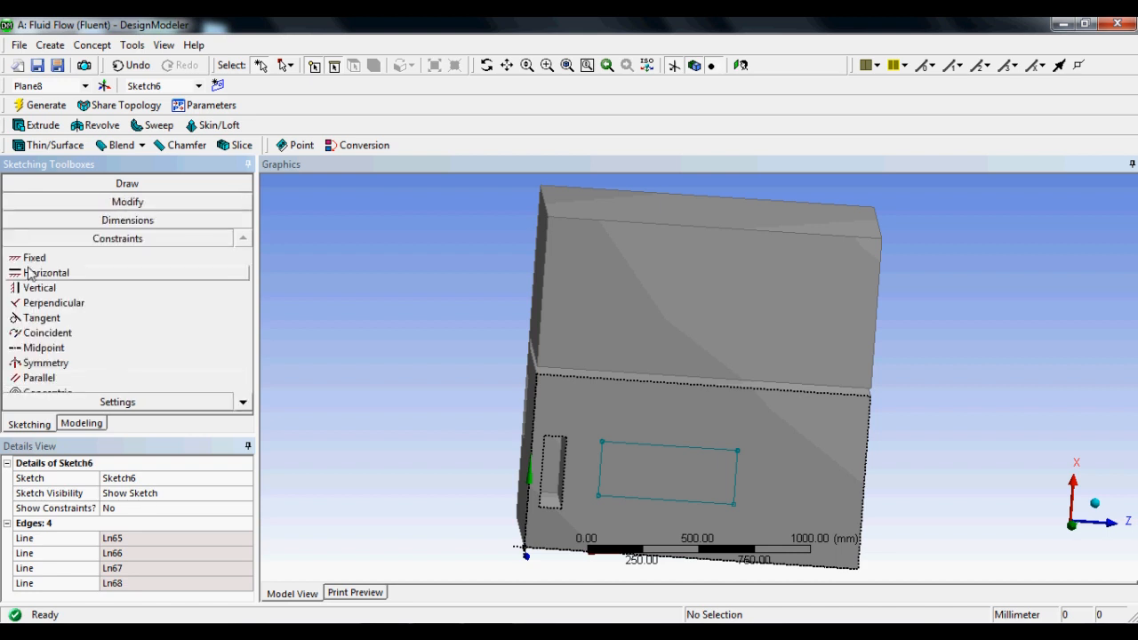
left_click(115, 219)
left_click(38, 255)
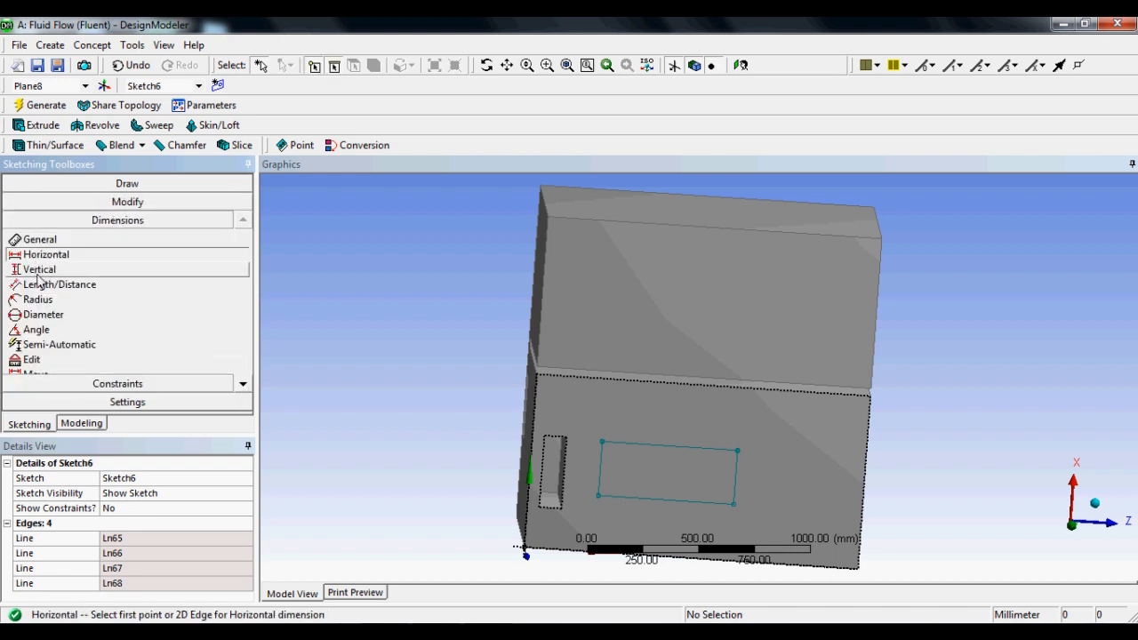
left_click(40, 269)
left_click(687, 444)
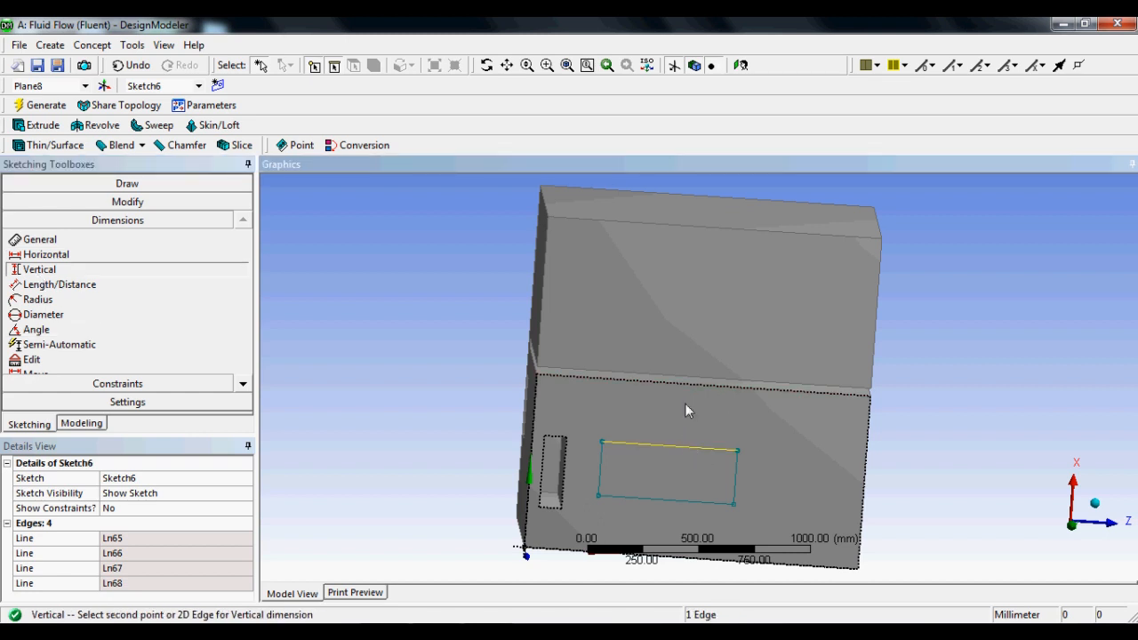
left_click(689, 385)
left_click(721, 413)
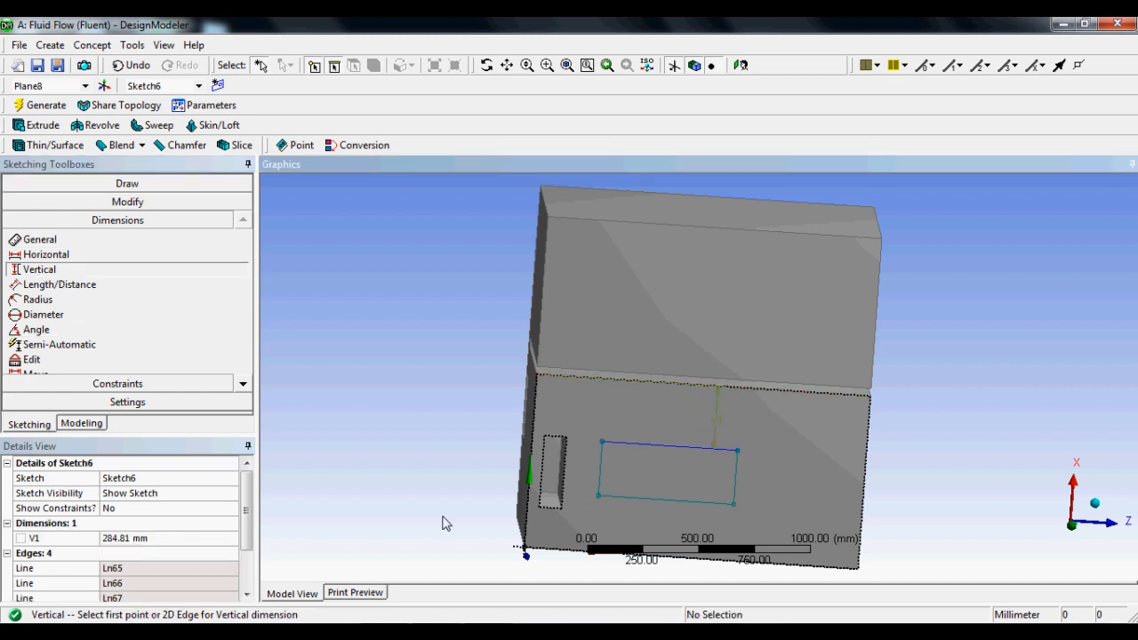
- Set the rectangle's vertical distance from the slot-side edge to 100 mm
left_click(146, 538)
type("1")
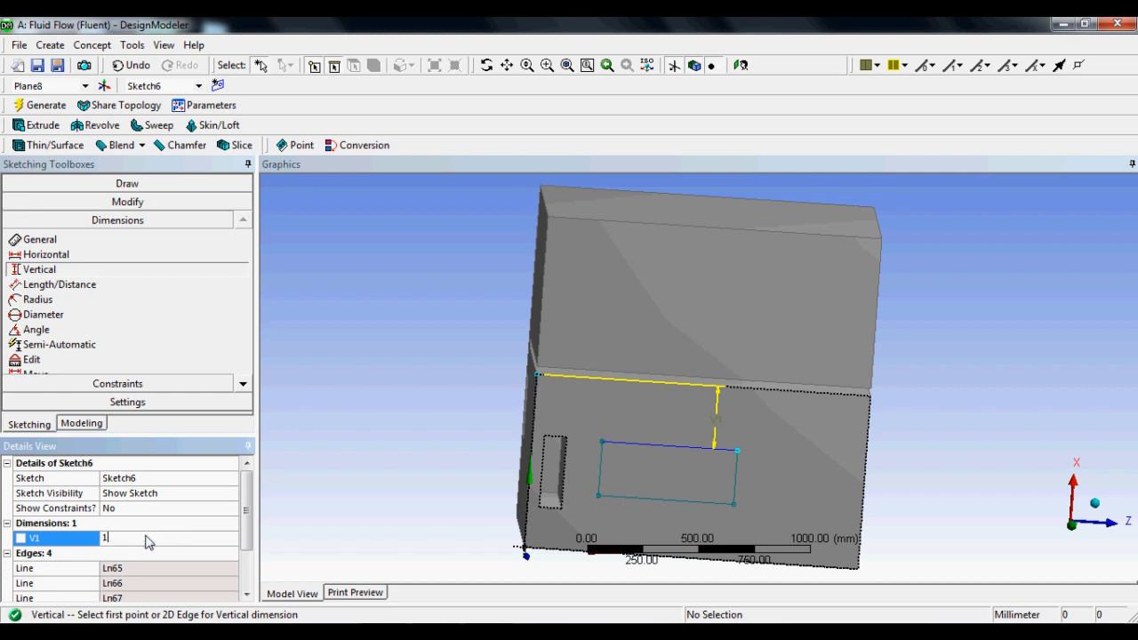
type("00")
key("Return")
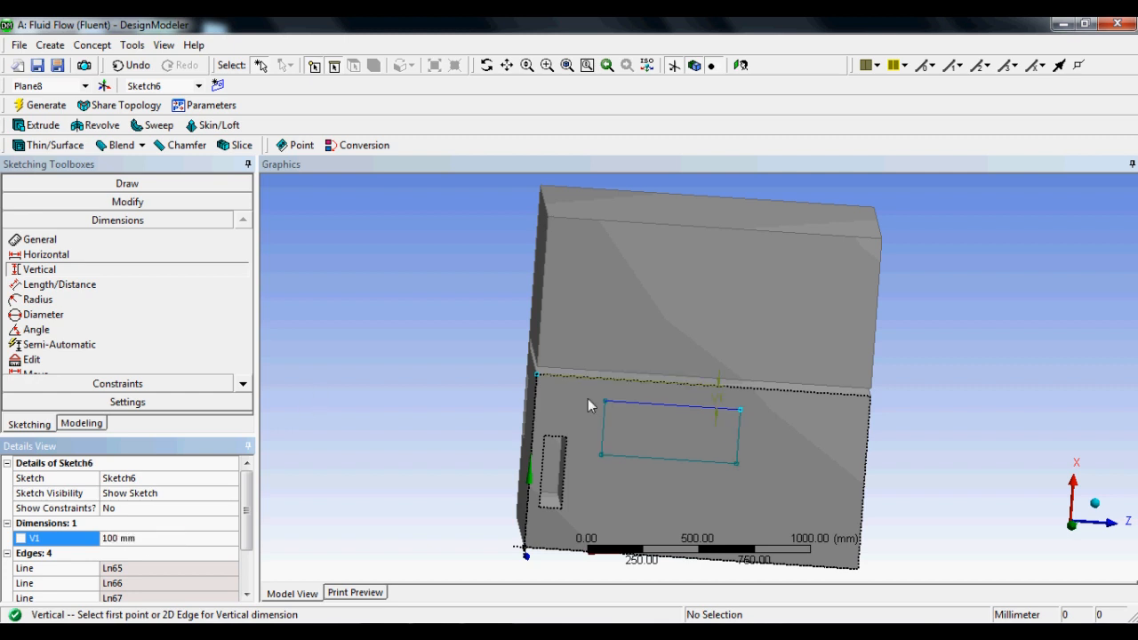
- Set the rectangle's vertical distance from the slot-side edge to 150 mm
mouse_move(587, 398)
middle_mouse_down()
mouse_move(635, 604)
mouse_move(666, 603)
mouse_move(665, 590)
mouse_move(645, 587)
mouse_move(620, 454)
middle_mouse_up()
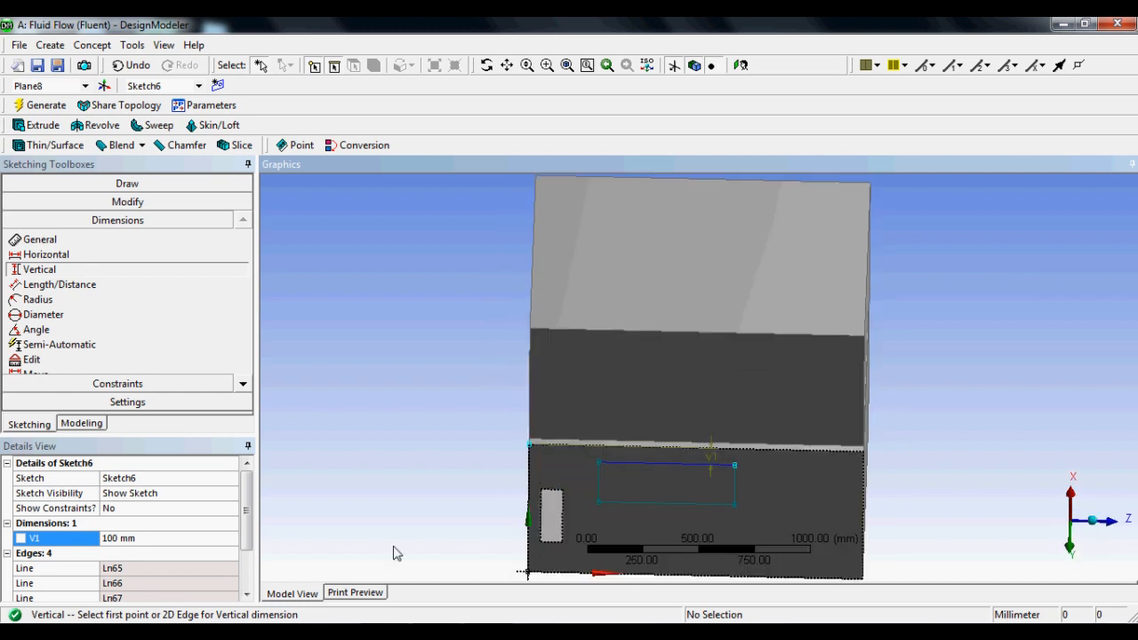
left_click(123, 539)
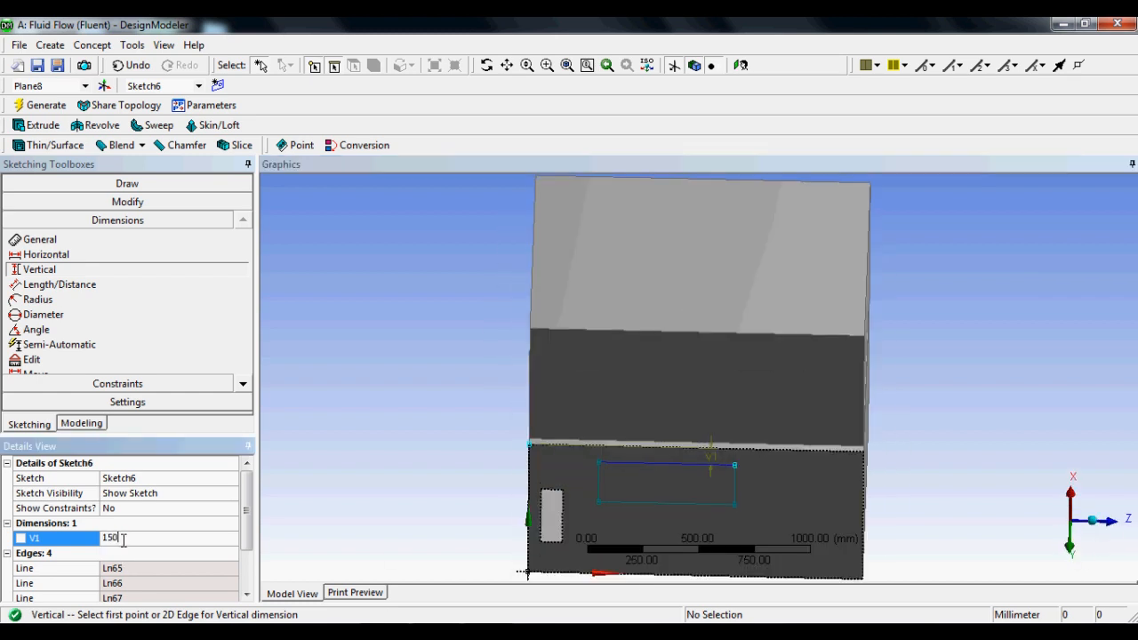
key("Return")
- Draw a shallow three-point arc between the endpoints of the rectangle's long side farther from the slot, bulging away from the slot
mouse_move(551, 375)
middle_mouse_down()
mouse_move(595, 474)
mouse_move(586, 392)
mouse_move(619, 211)
mouse_move(595, 480)
mouse_move(614, 325)
mouse_move(637, 299)
mouse_move(614, 320)
mouse_move(617, 302)
mouse_move(605, 334)
middle_mouse_up()
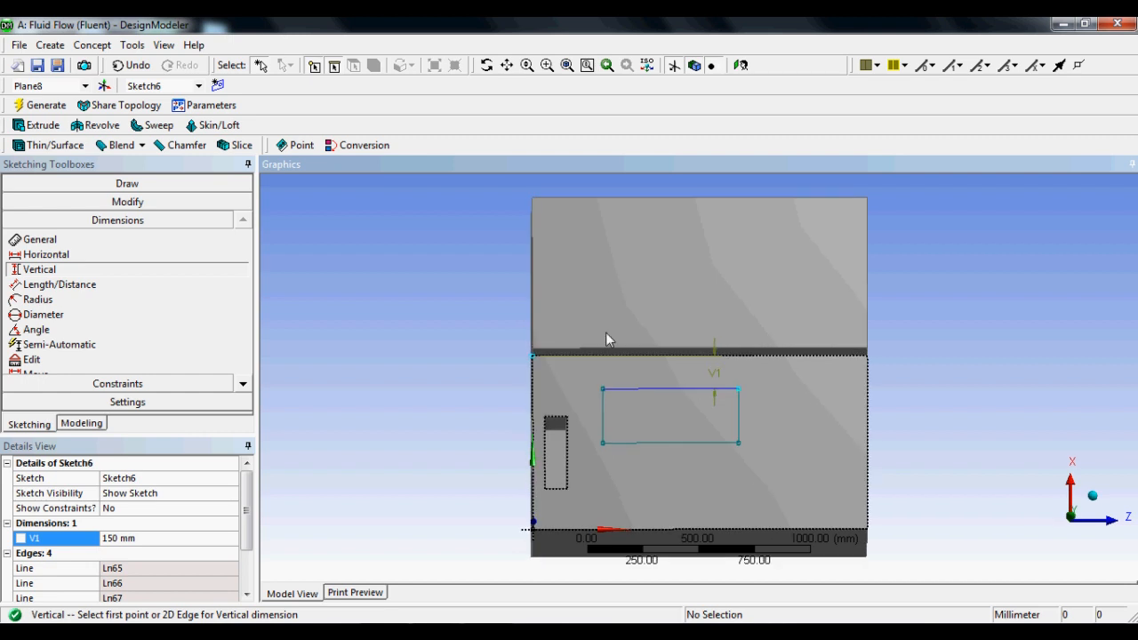
left_click(100, 185)
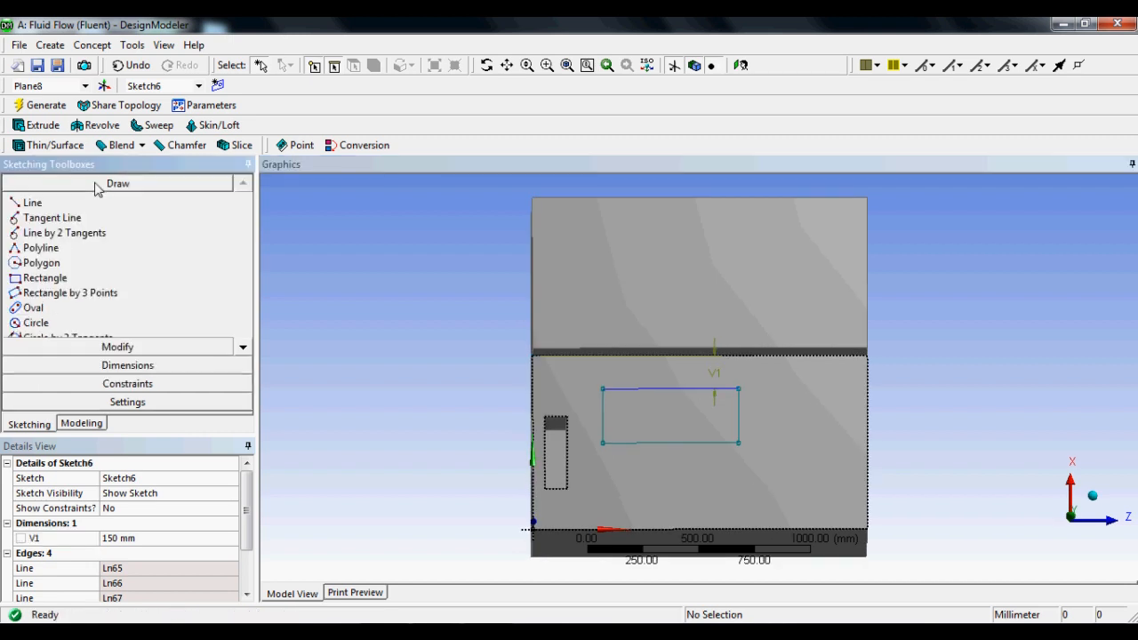
left_click(240, 348)
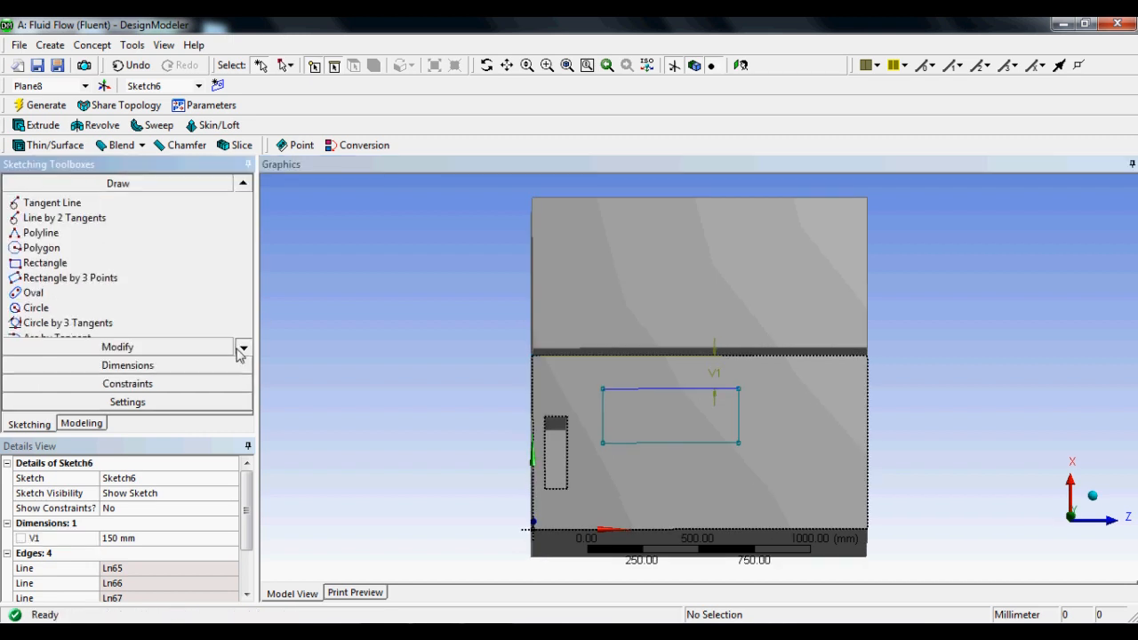
left_click(242, 348)
left_click(240, 348)
left_click(239, 349)
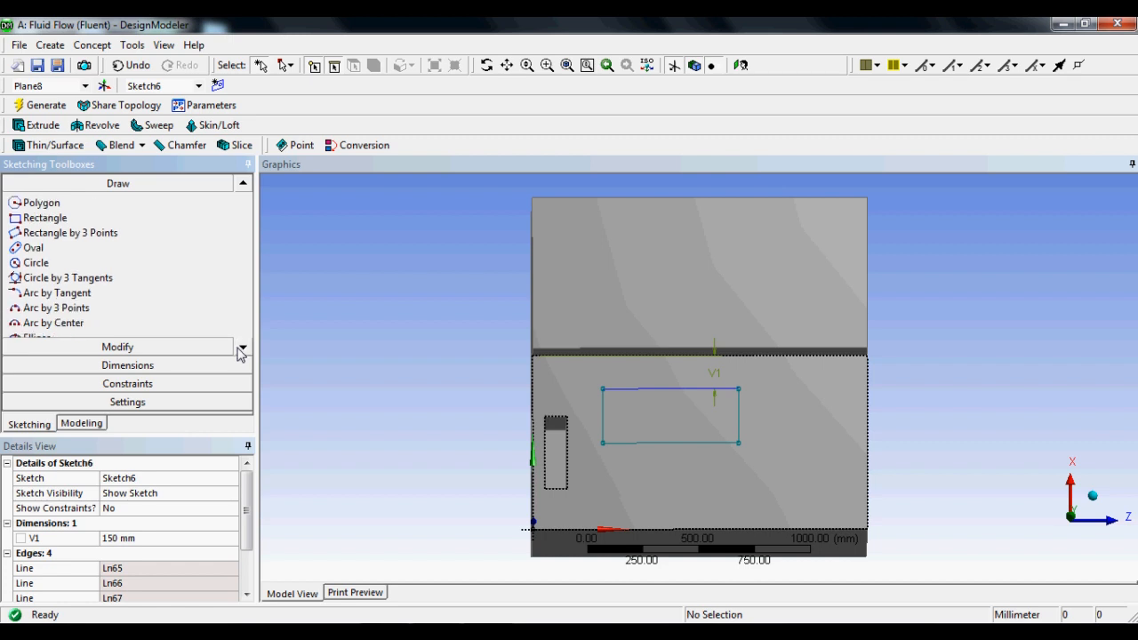
left_click(30, 311)
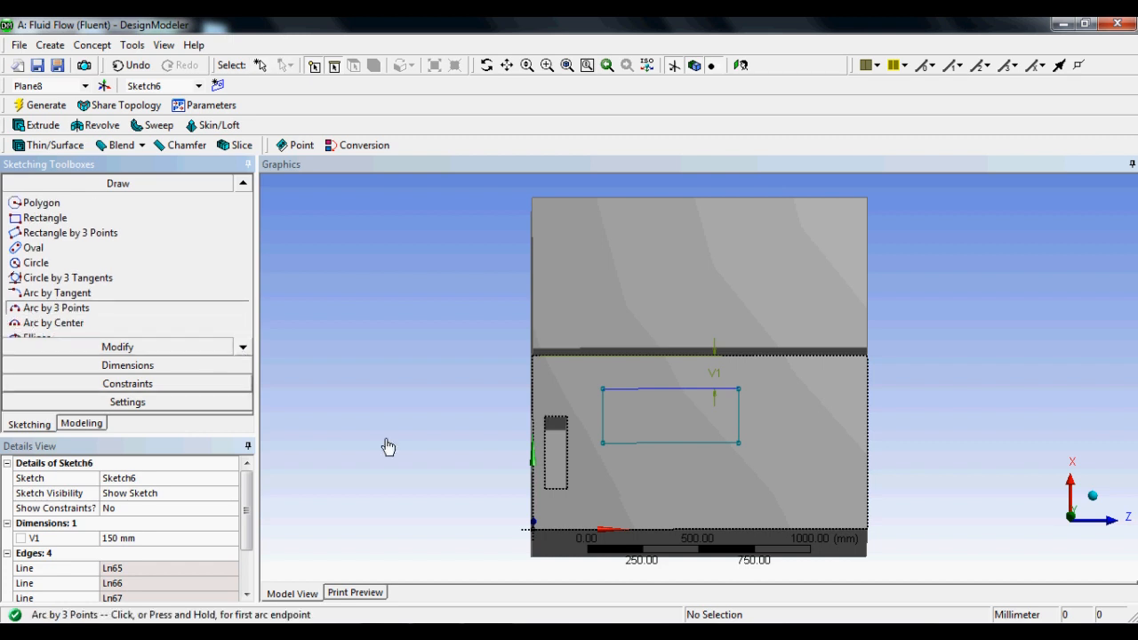
left_click(603, 442)
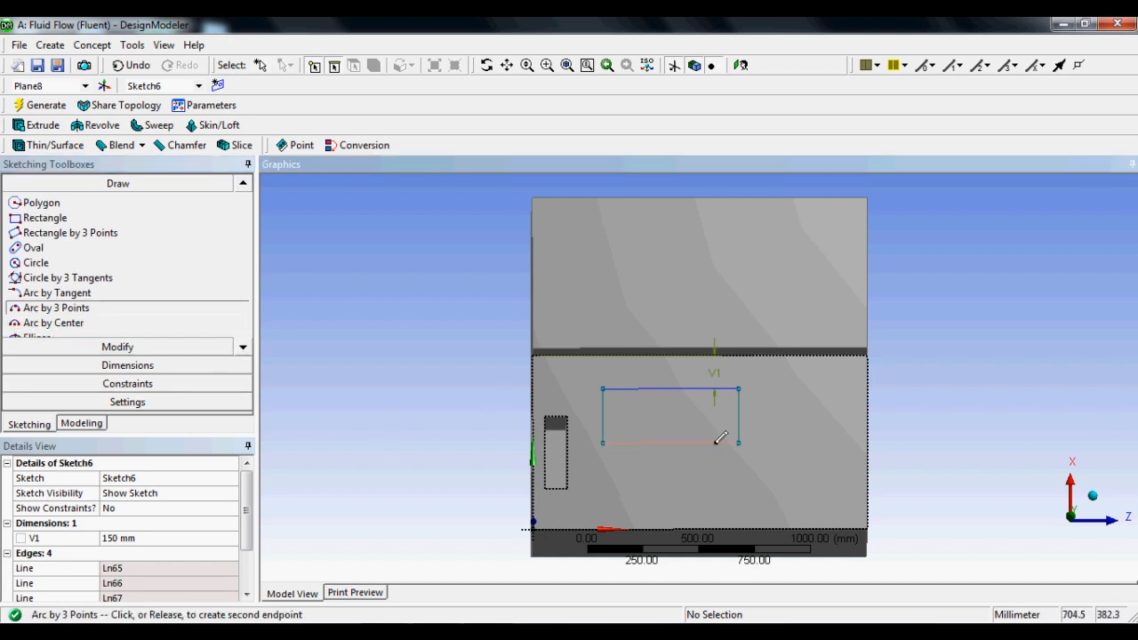
left_click(736, 442)
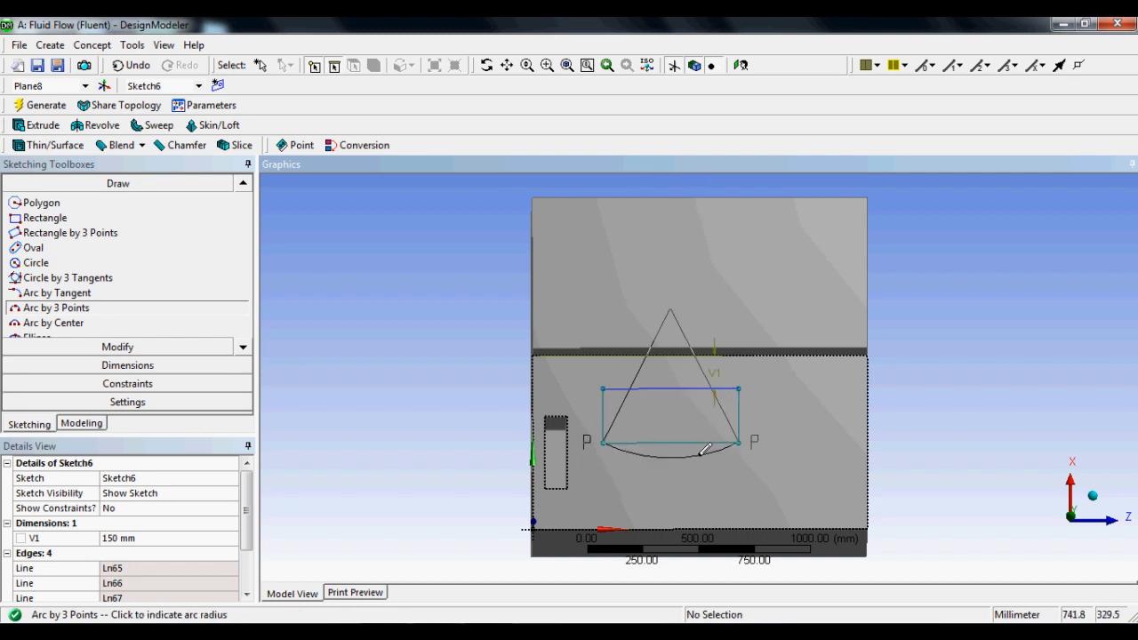
left_click(702, 451)
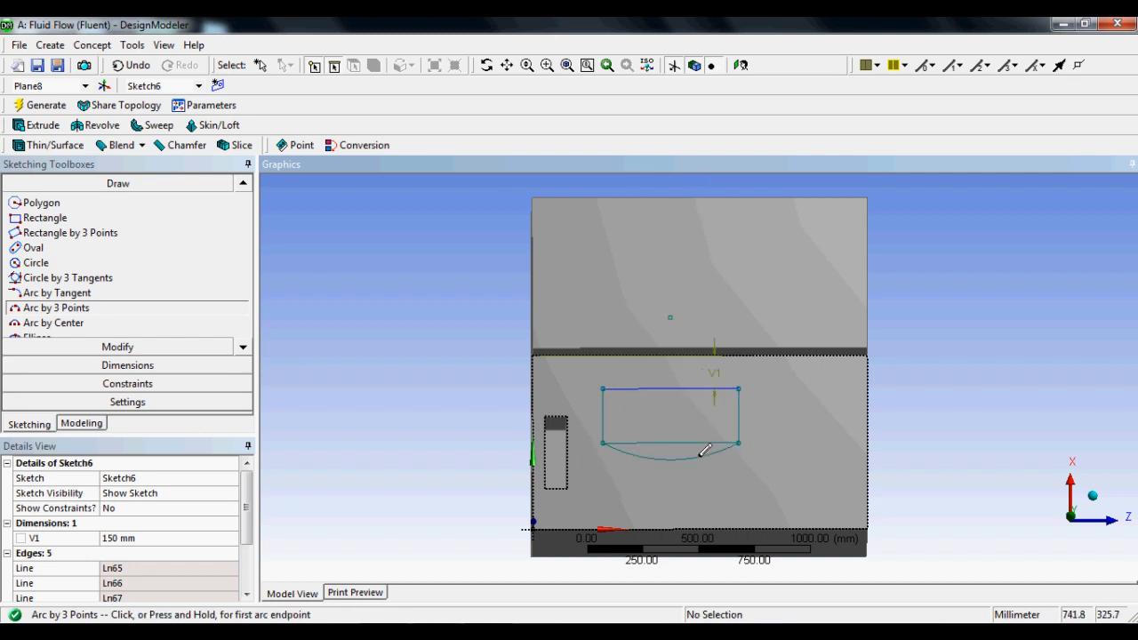
- Trim away the rectangle's straight side that spans the arc's endpoints to leave a closed arc-edged profile
left_click(90, 347)
left_click(34, 266)
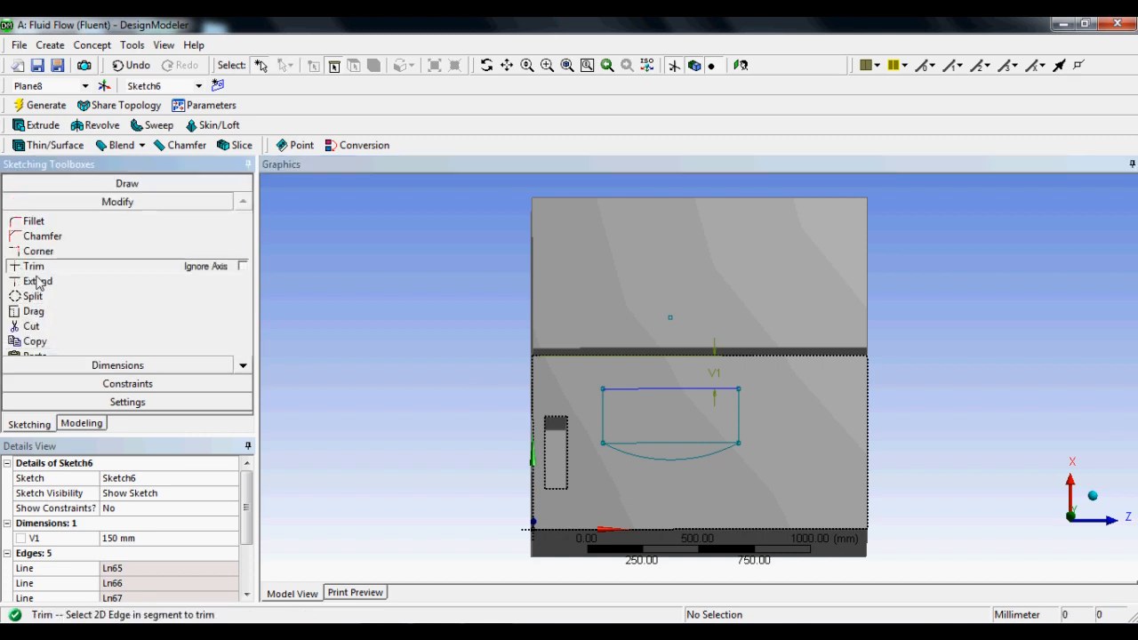
left_click(689, 442)
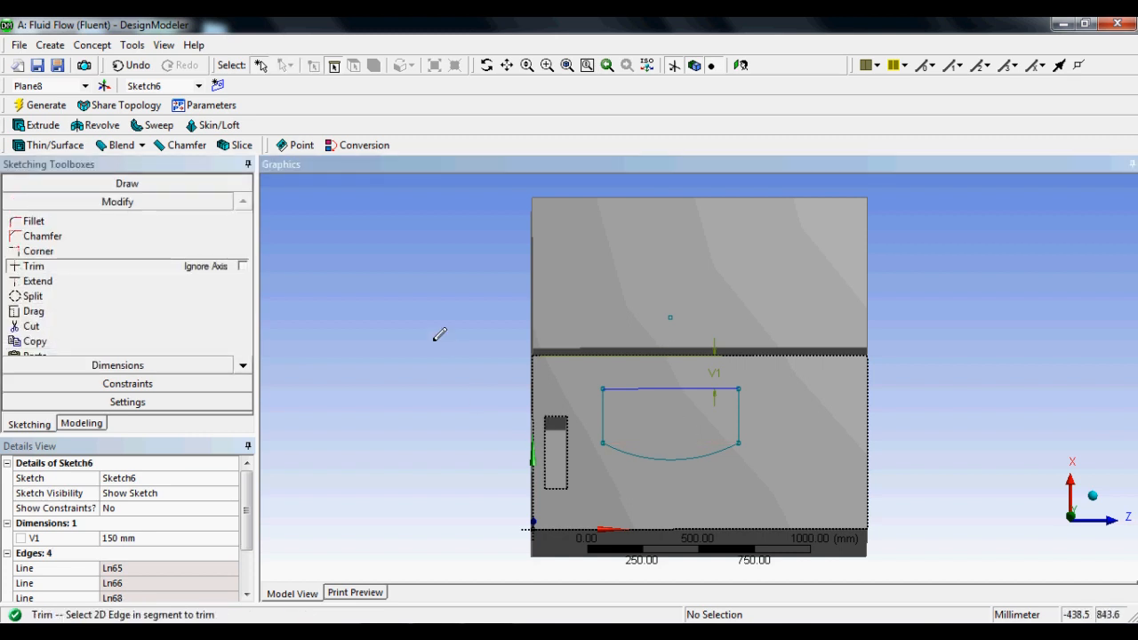
key("Escape")
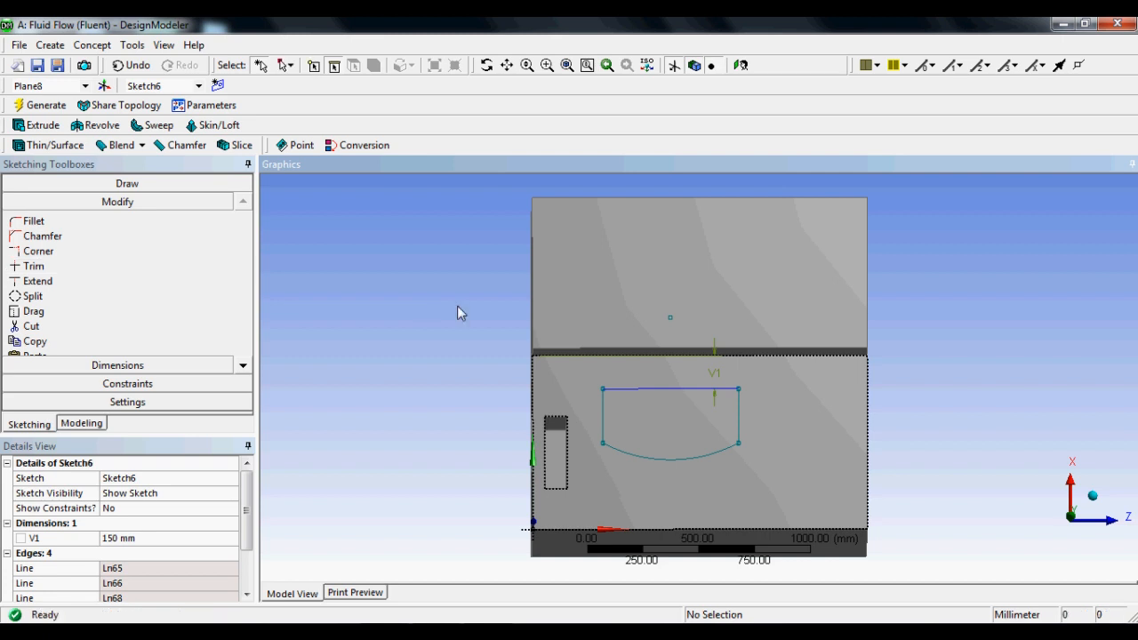
- Set up an Extrude of the arc-edged profile with its operation as Cut Material
middle_click_drag(459, 312, 510, 333)
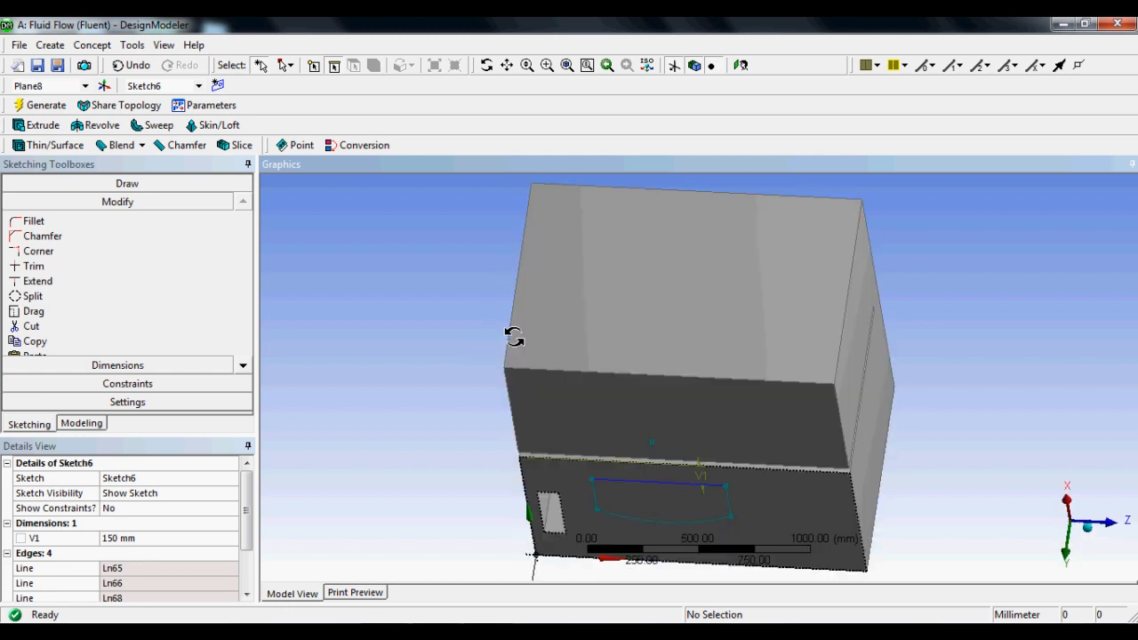
left_click(40, 127)
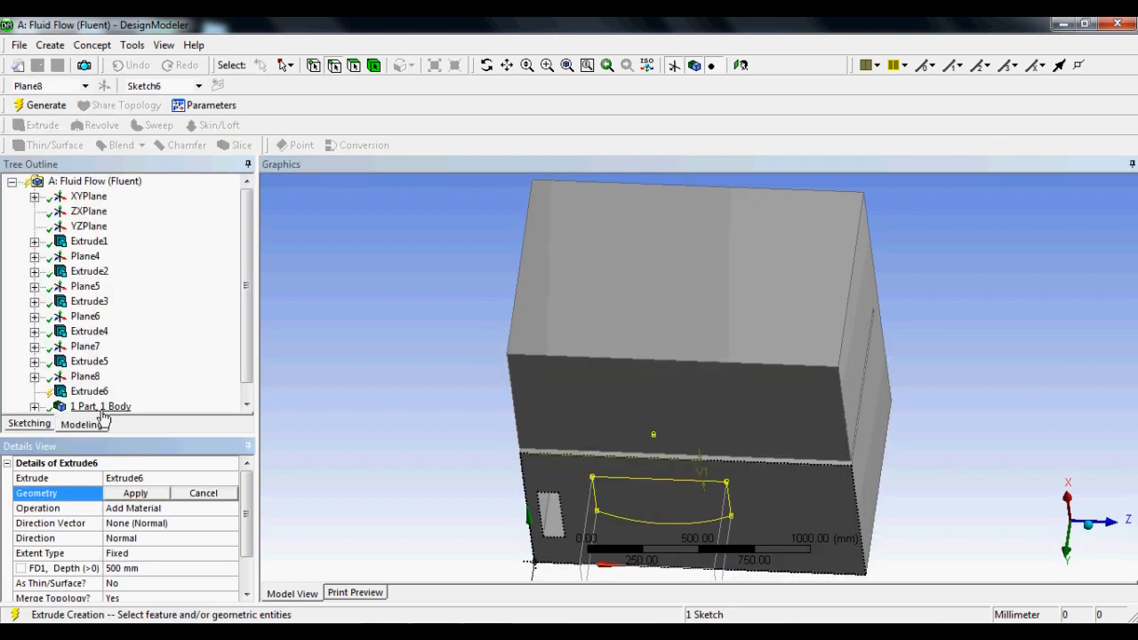
left_click(135, 493)
left_click(213, 511)
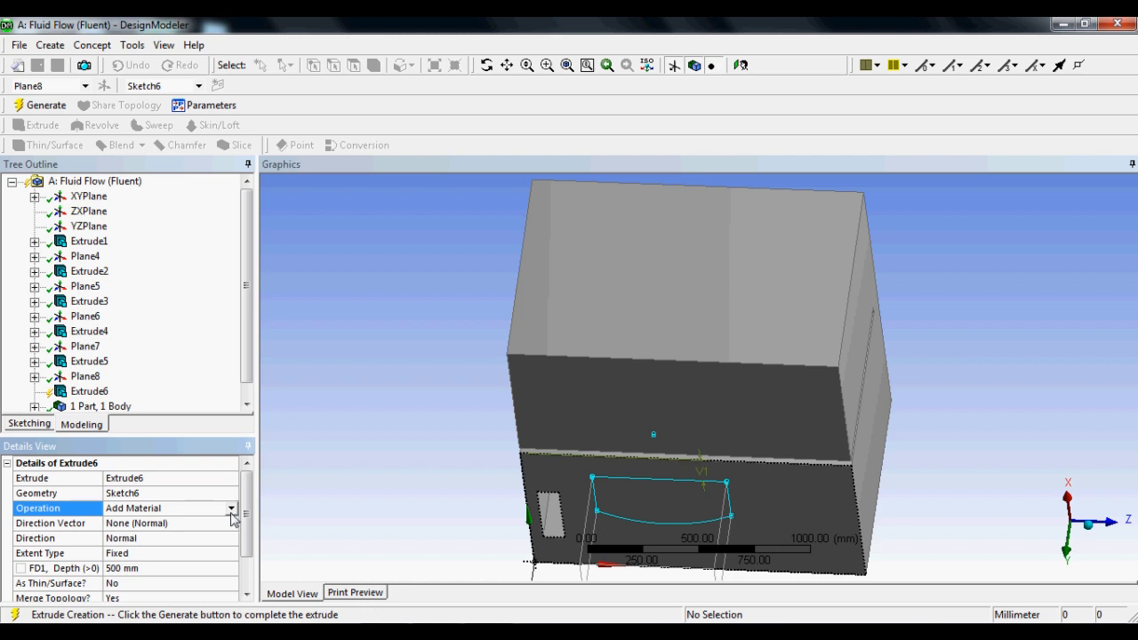
left_click(231, 508)
left_click(156, 538)
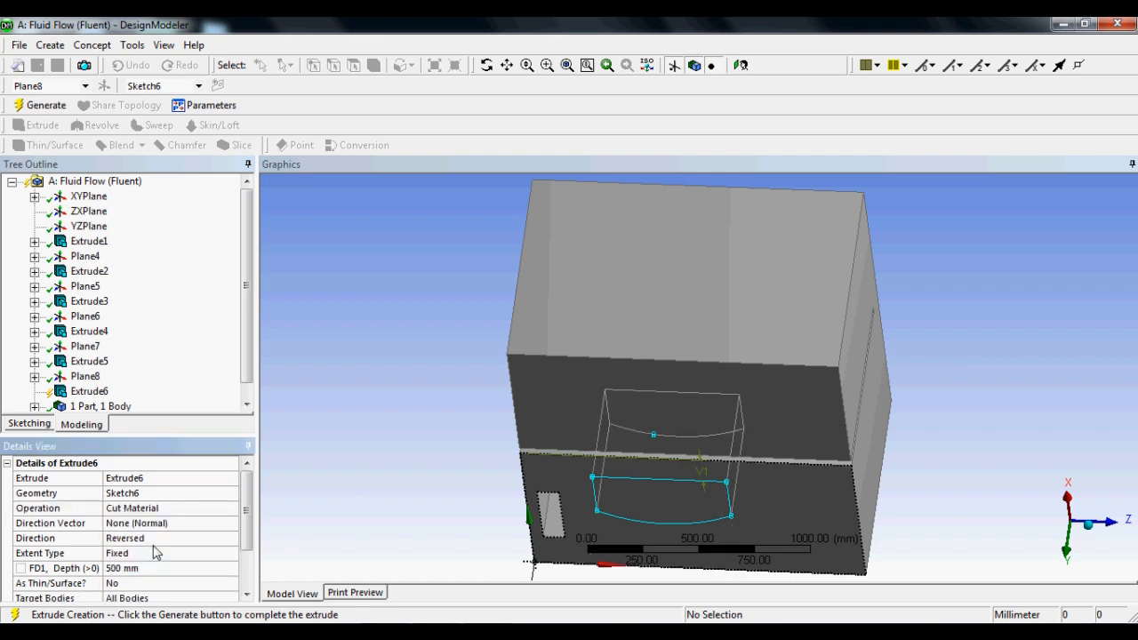
- Set the arc-edged cut's depth to 200 mm and generate it
left_click(147, 569)
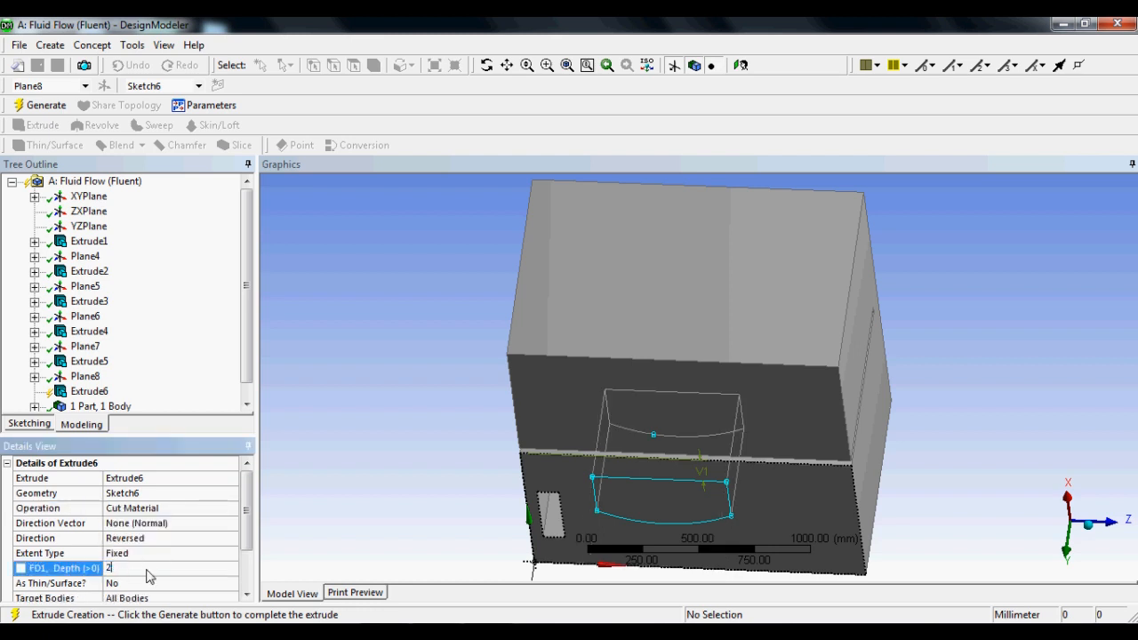
key("Return")
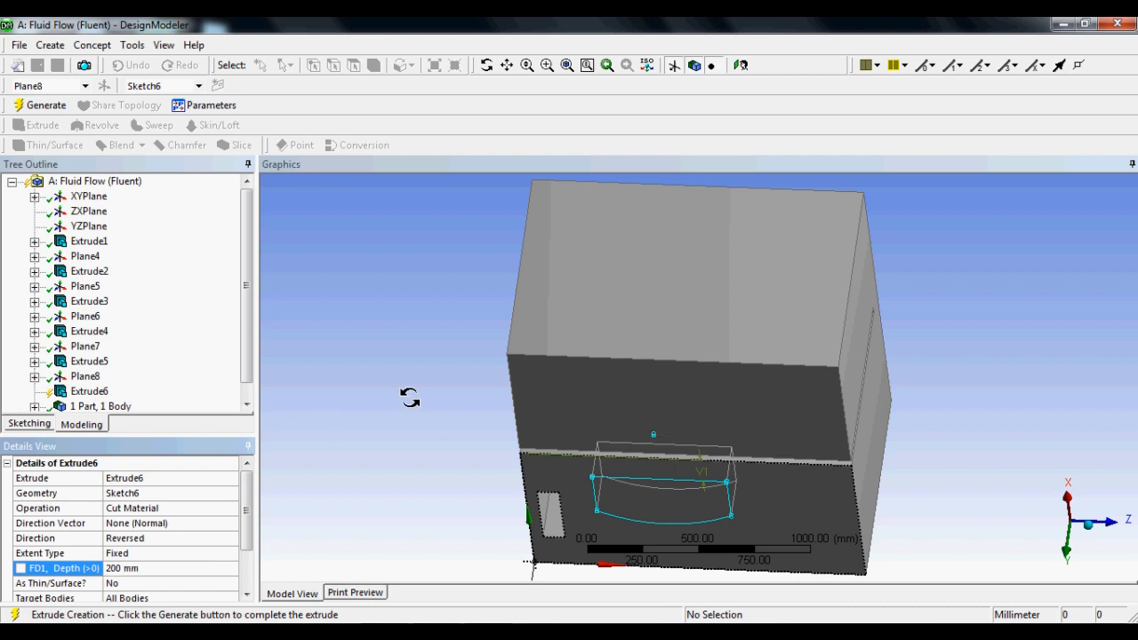
middle_click_drag(409, 397, 394, 450)
right_click(398, 450)
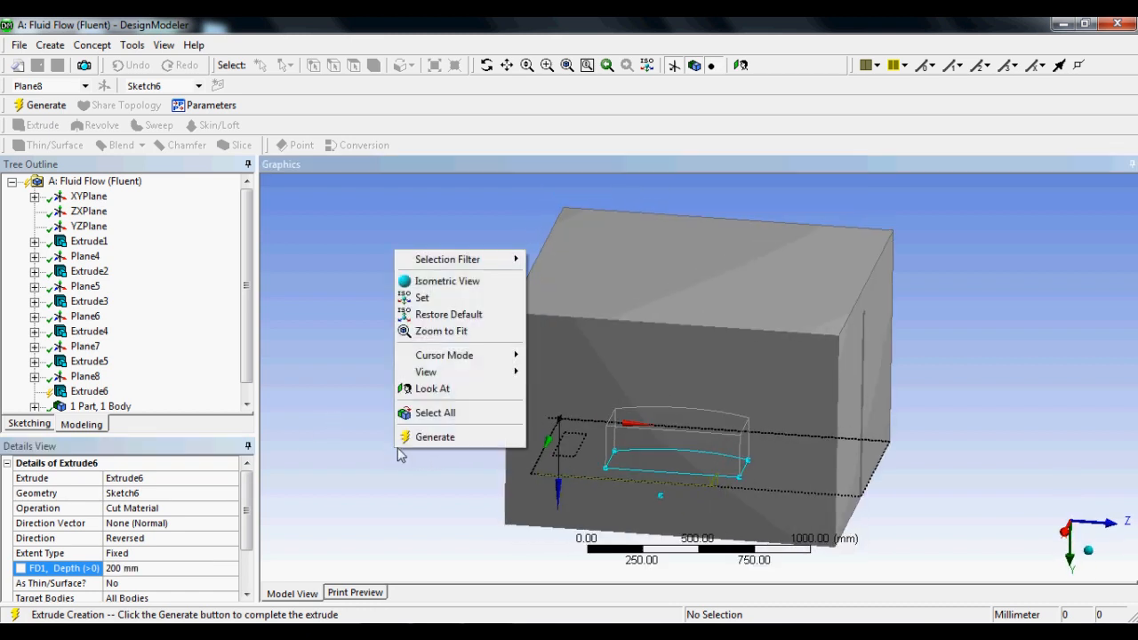
left_click(365, 350)
left_click(40, 105)
- Hide the large outer face opposite the recessed face and examine the cuts from inside the block
middle_click_drag(529, 382, 586, 298)
left_click(591, 234)
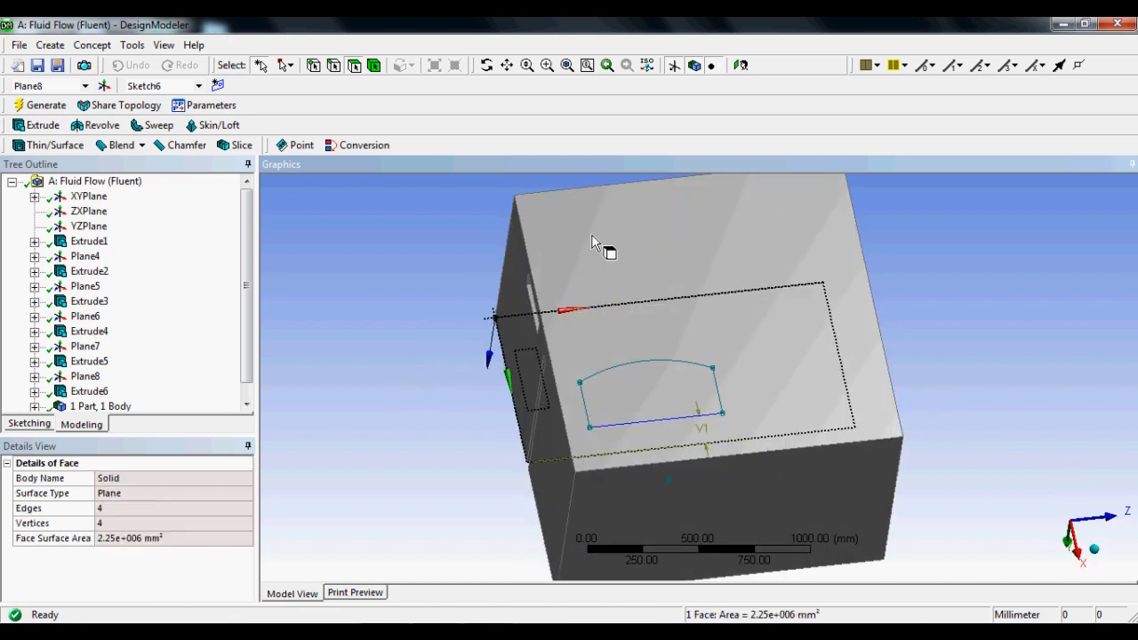
right_click(591, 234)
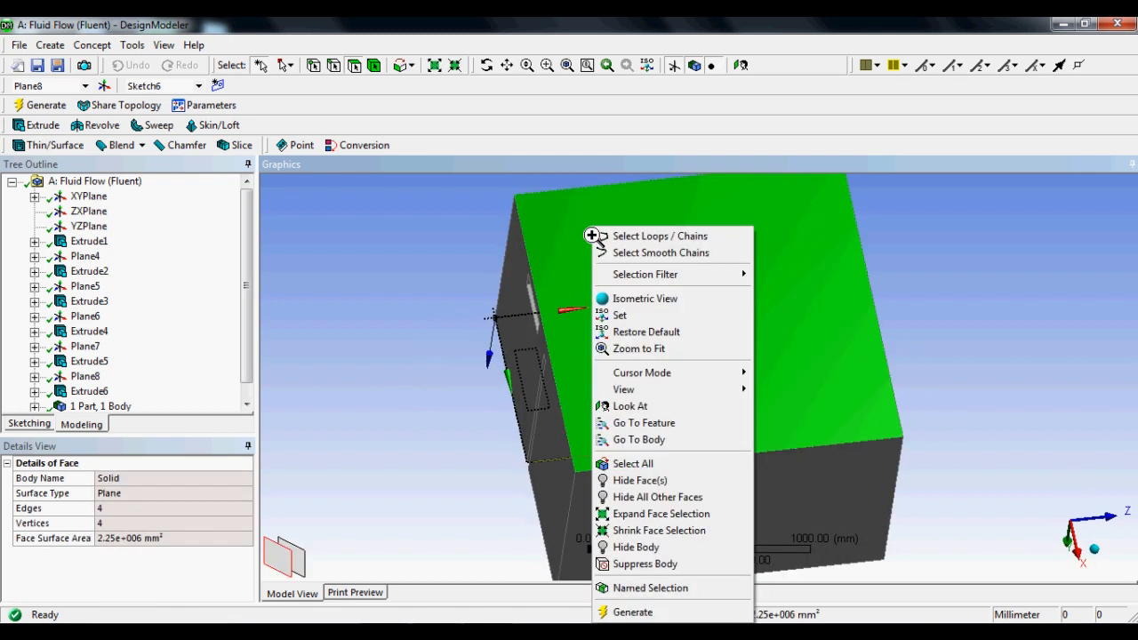
left_click(667, 483)
middle_click_drag(655, 340, 596, 358)
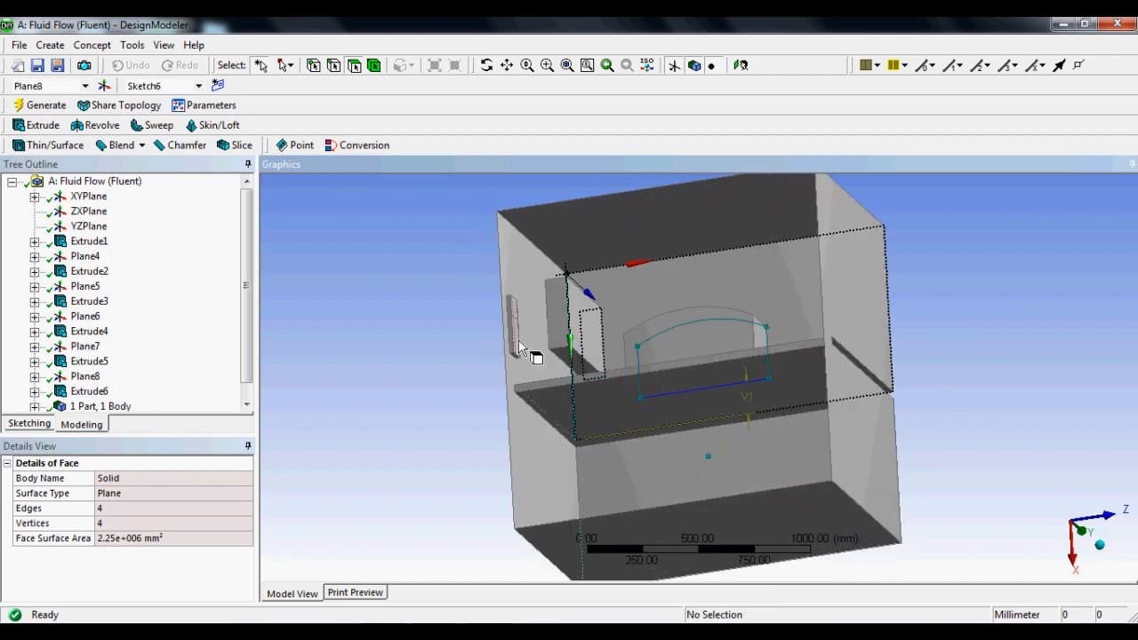
mouse_move(642, 328)
middle_mouse_down()
mouse_move(667, 342)
mouse_move(664, 312)
mouse_move(640, 334)
mouse_move(635, 371)
mouse_move(626, 356)
mouse_move(668, 361)
mouse_move(647, 353)
mouse_move(670, 190)
mouse_move(648, 363)
mouse_move(634, 267)
mouse_move(646, 197)
middle_mouse_up()
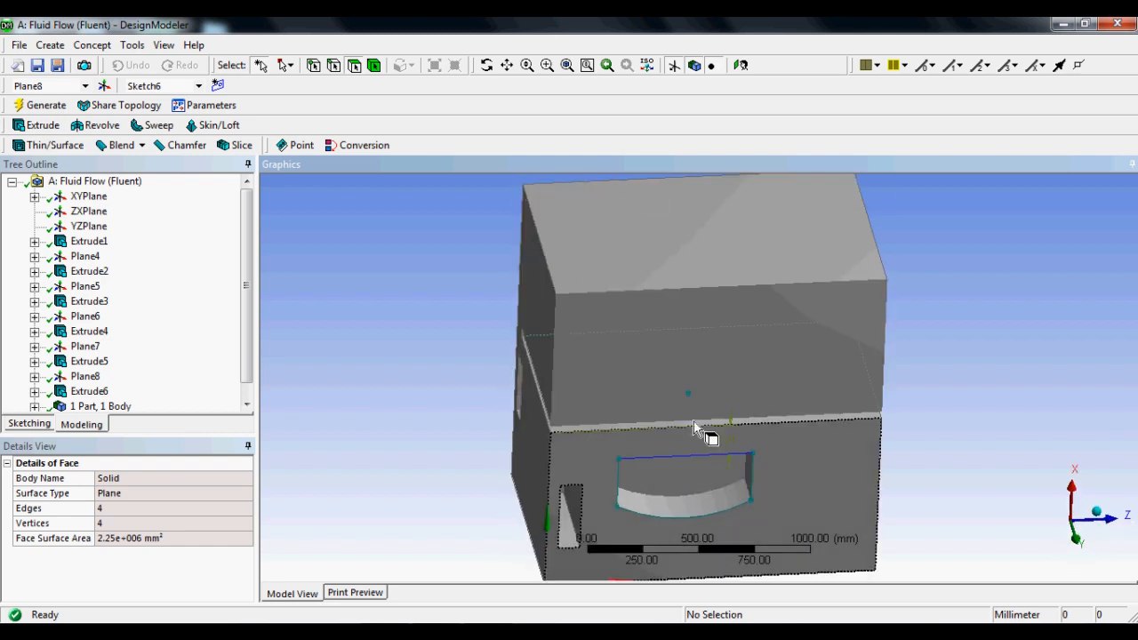
- Create and generate a new plane from the floor face of the arc-edged recess
middle_click_drag(694, 422, 663, 400)
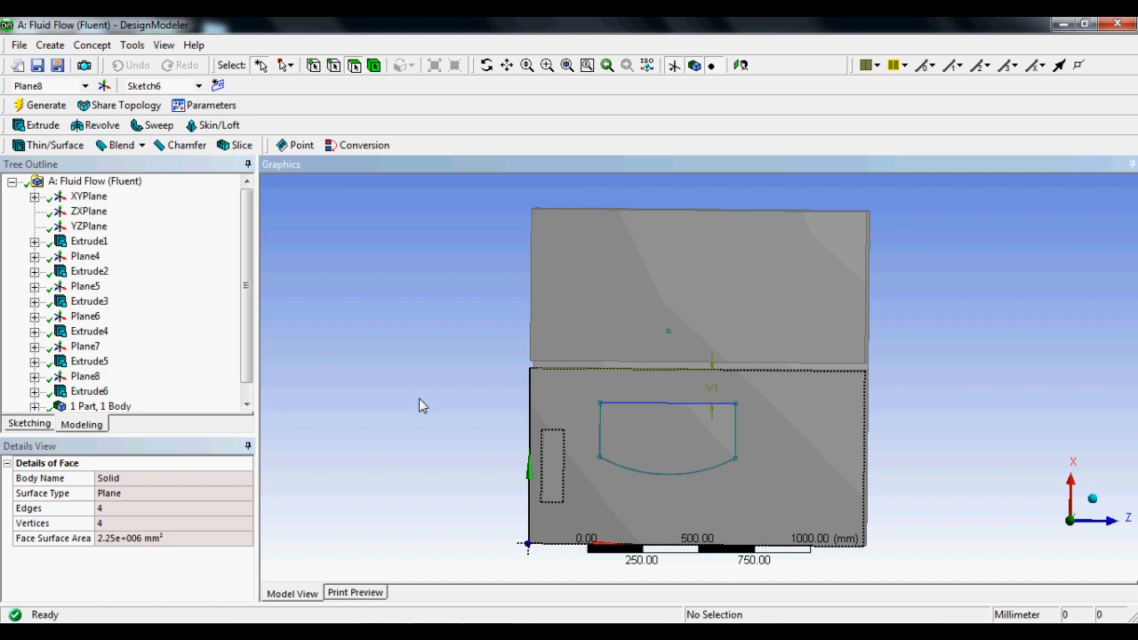
left_click(649, 463)
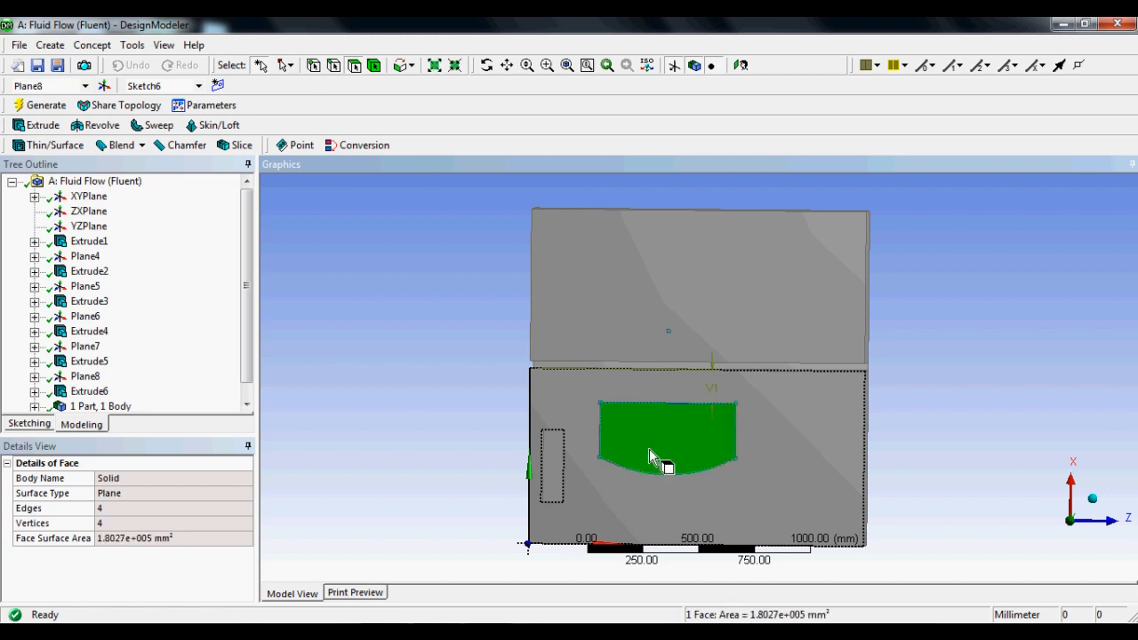
left_click(104, 87)
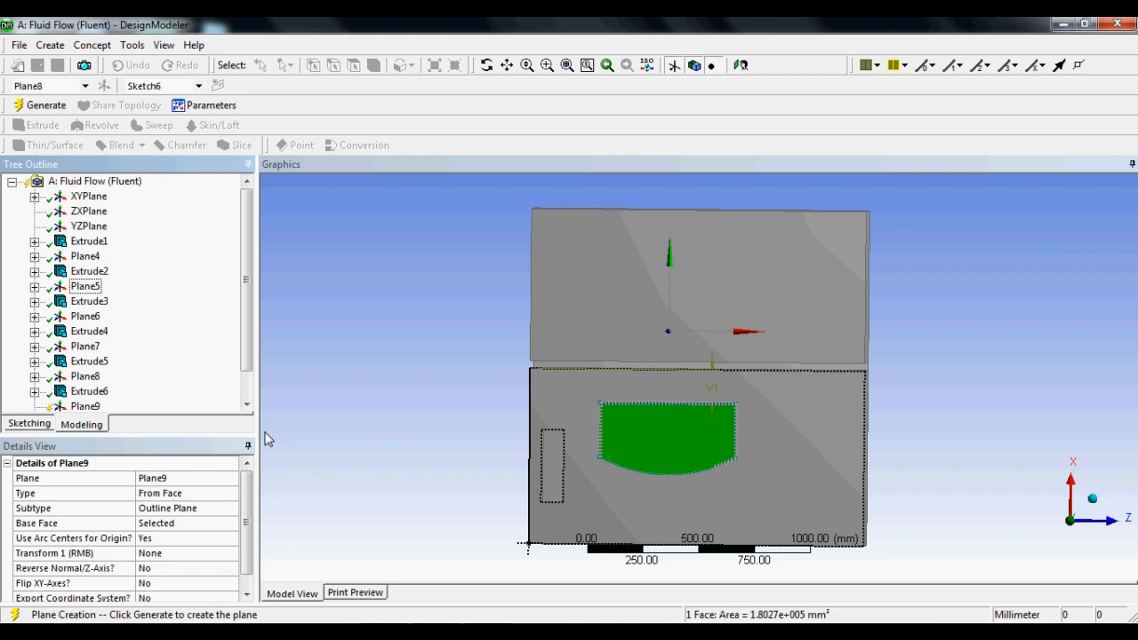
left_click(46, 105)
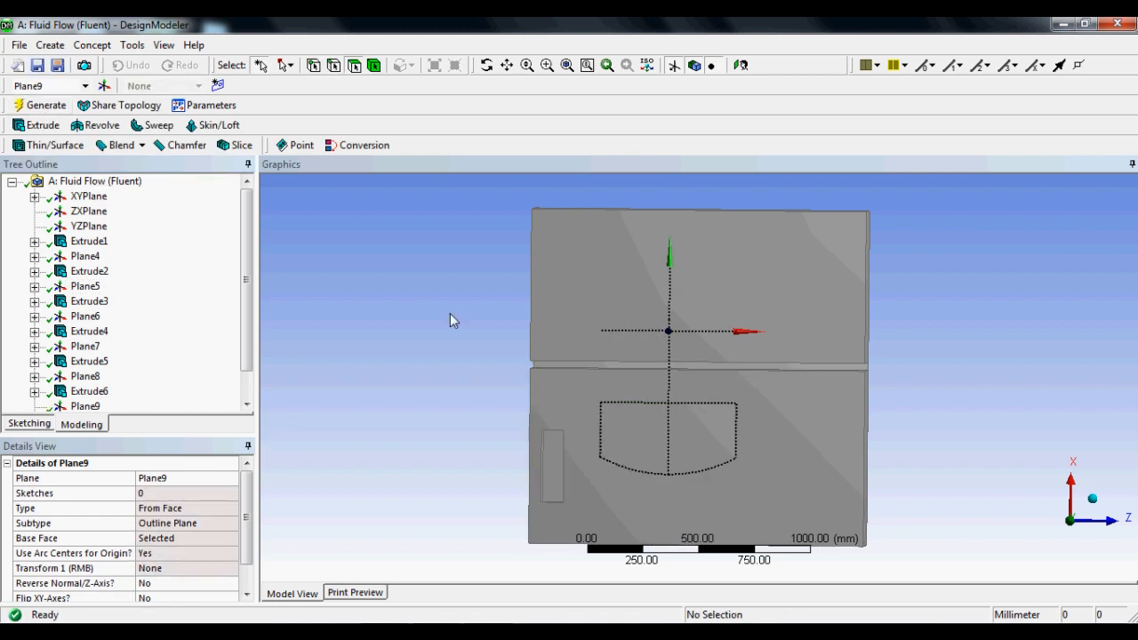
- Sketch two narrow rectangles on the recess-floor plane, one near each short side of the arc-edged outline, with their long sides parallel to those sides
scroll(610, 337, "up", 5)
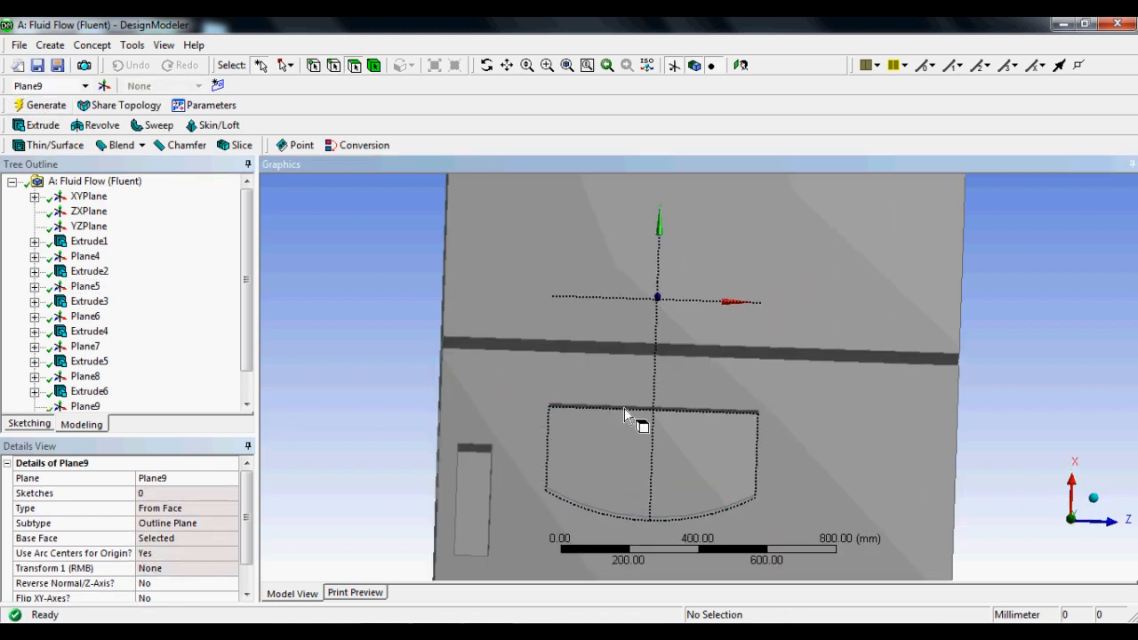
left_click(40, 423)
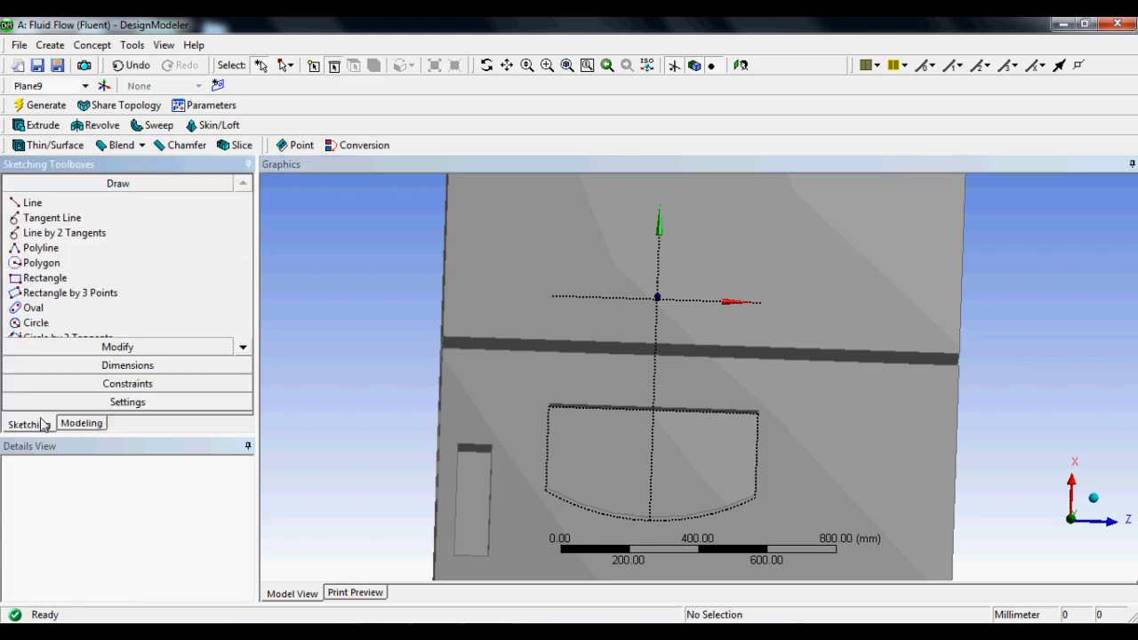
left_click(85, 86)
left_click(27, 178)
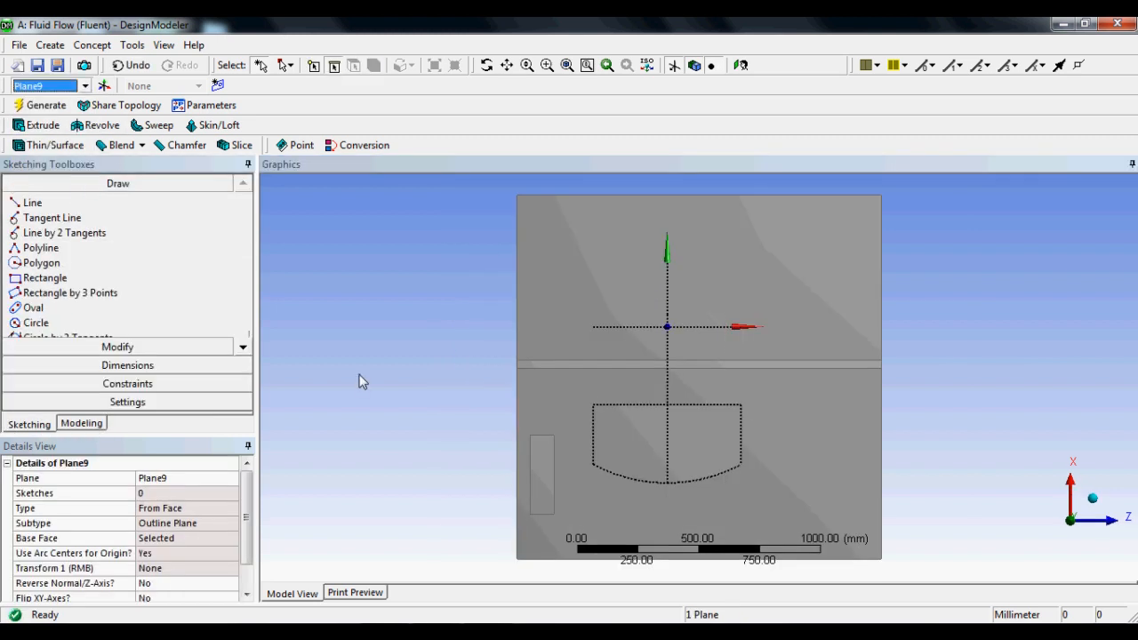
left_click(38, 281)
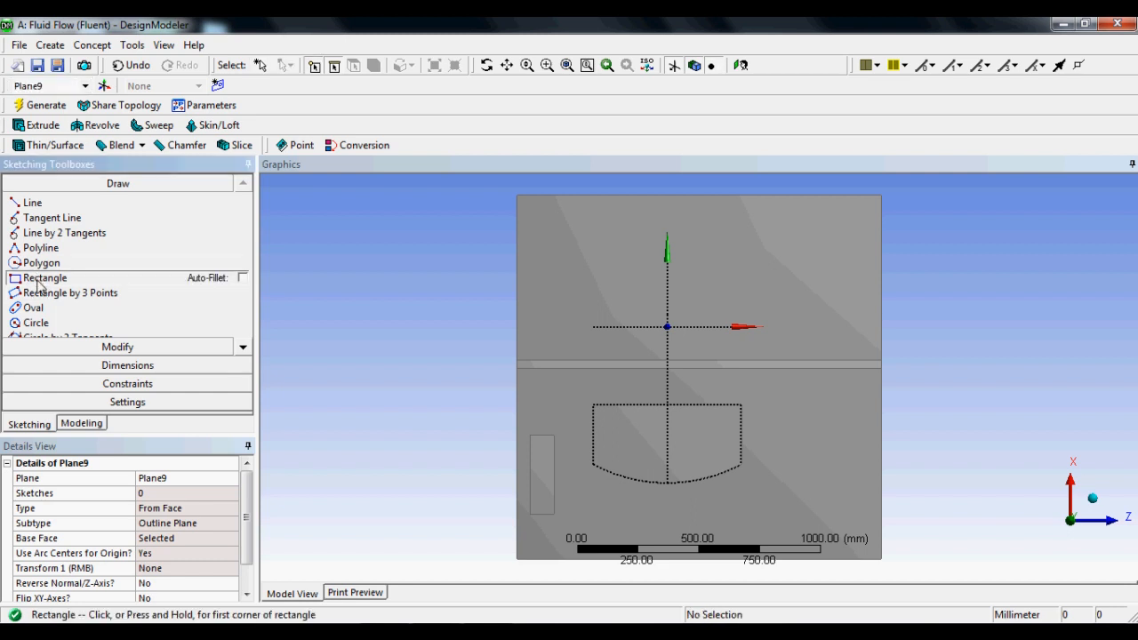
left_click(606, 422)
left_click(615, 453)
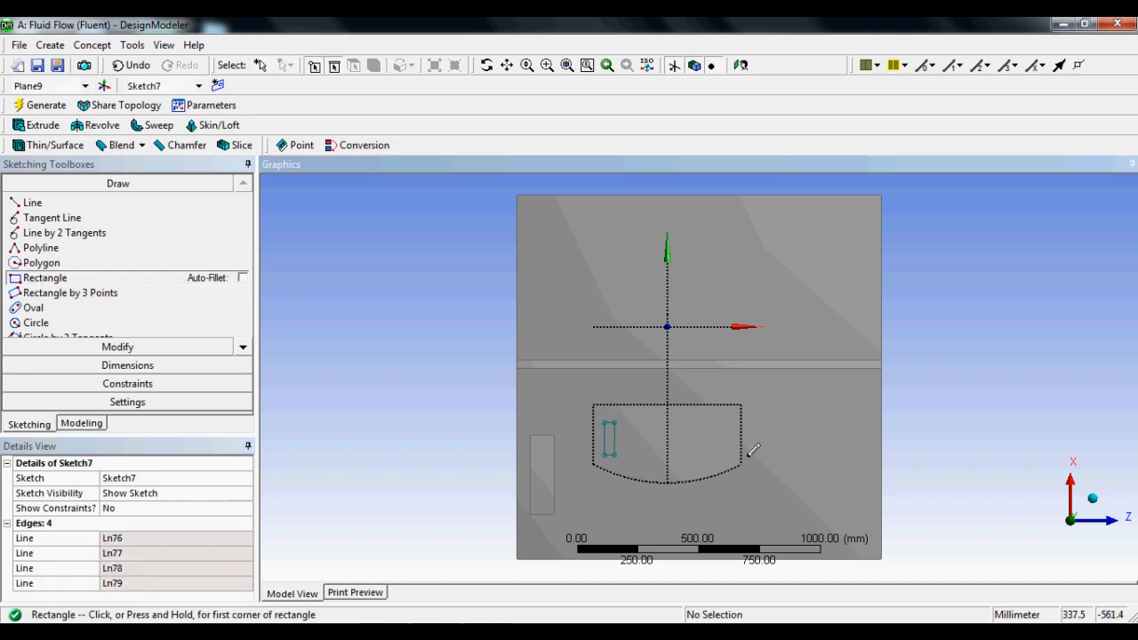
left_click(725, 419)
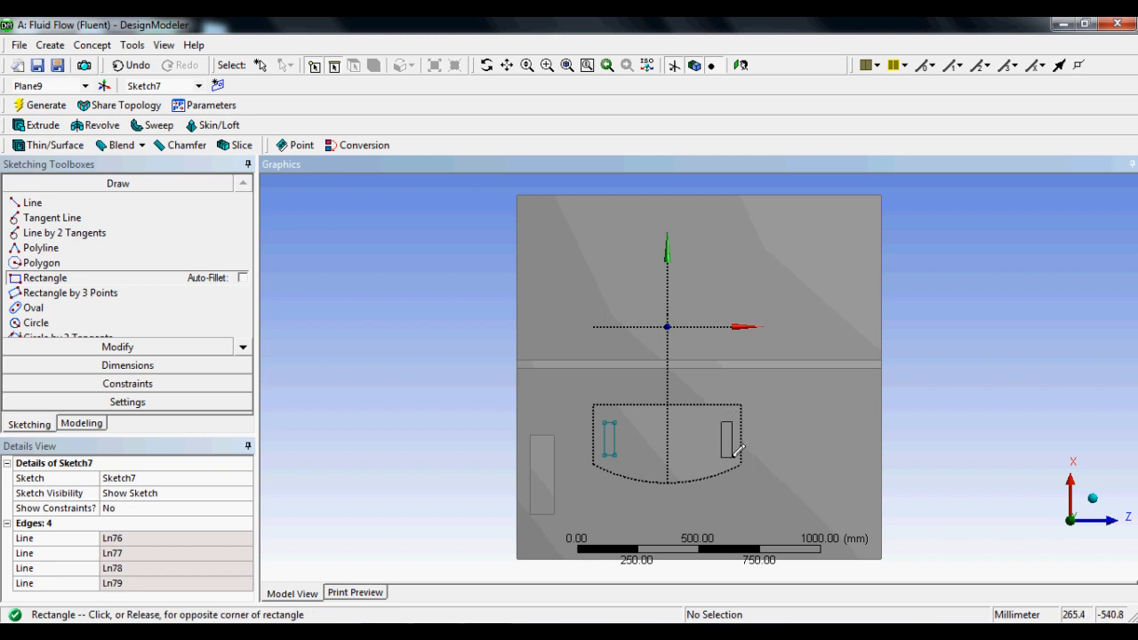
left_click(732, 458)
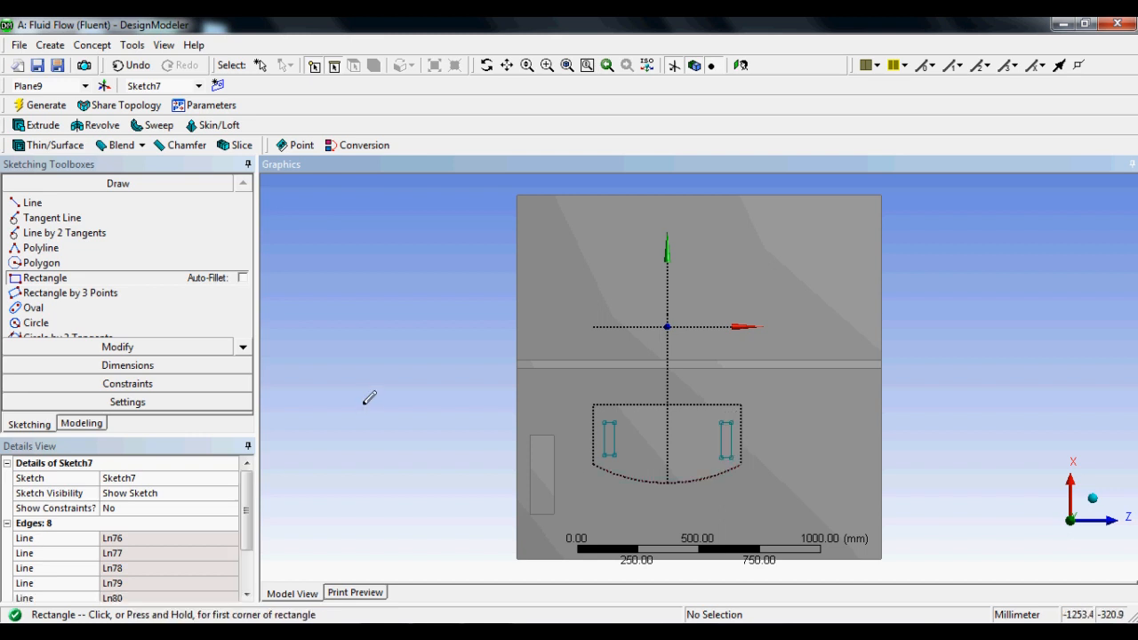
key("Escape")
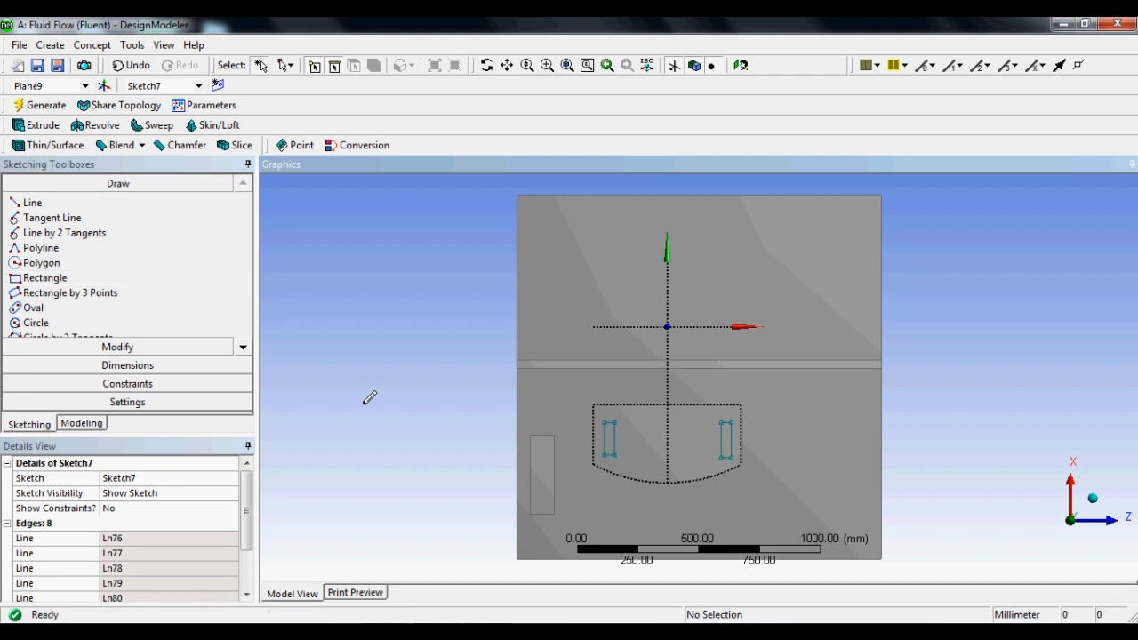
- Create an extrusion from the sketch of two narrow rectangles on the arc-edged recess floor and set its operation to Cut Material
left_click(37, 125)
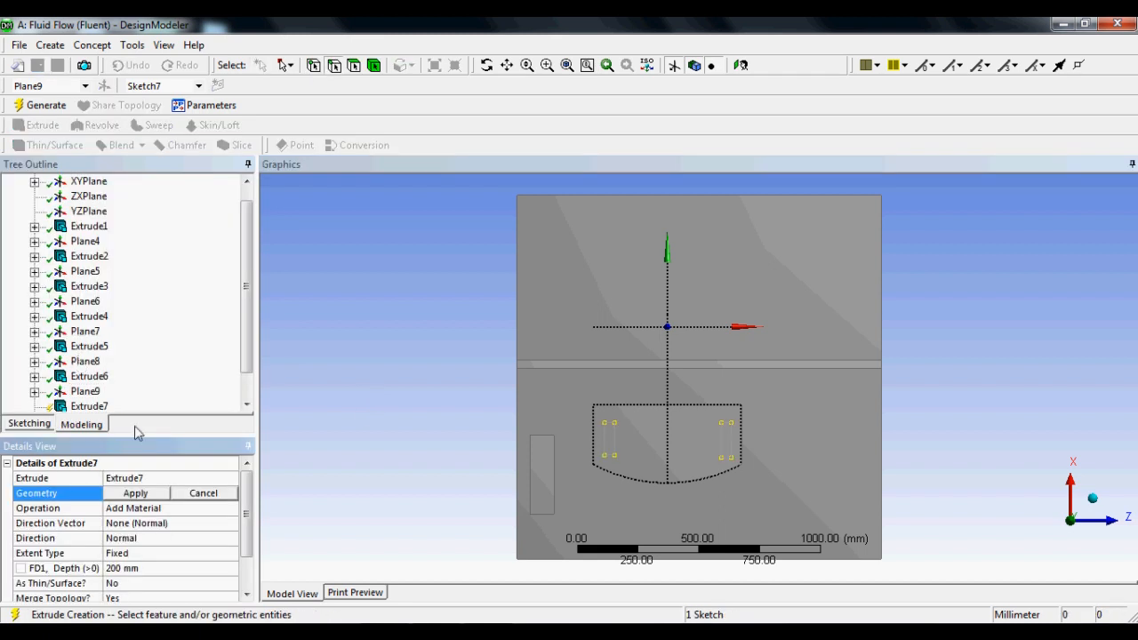
left_click(135, 494)
left_click(173, 514)
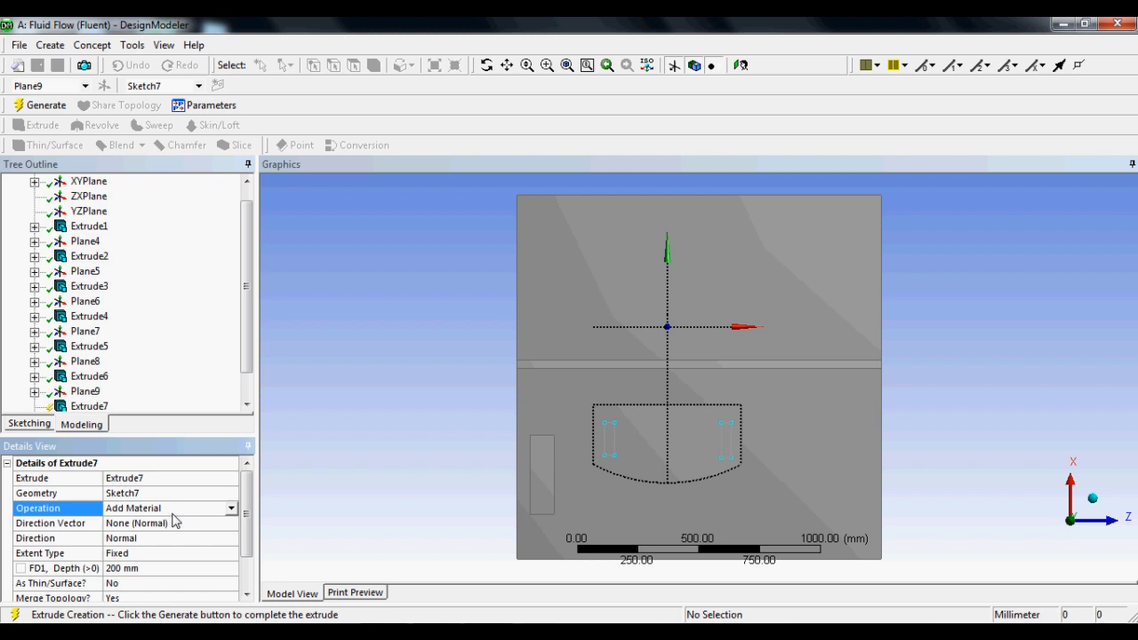
left_click(230, 509)
left_click(149, 546)
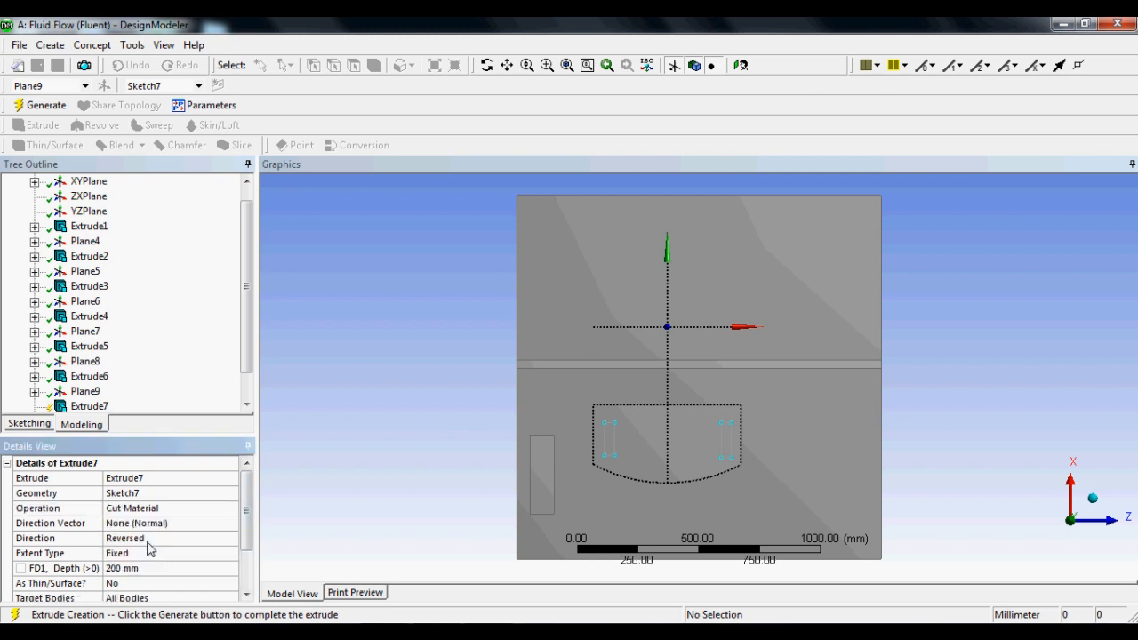
- Set the depth of the two narrow rectangular cuts to 100 mm and generate them
mouse_move(522, 425)
middle_mouse_down()
mouse_move(533, 599)
mouse_move(597, 610)
mouse_move(560, 597)
middle_mouse_up()
left_click(124, 569)
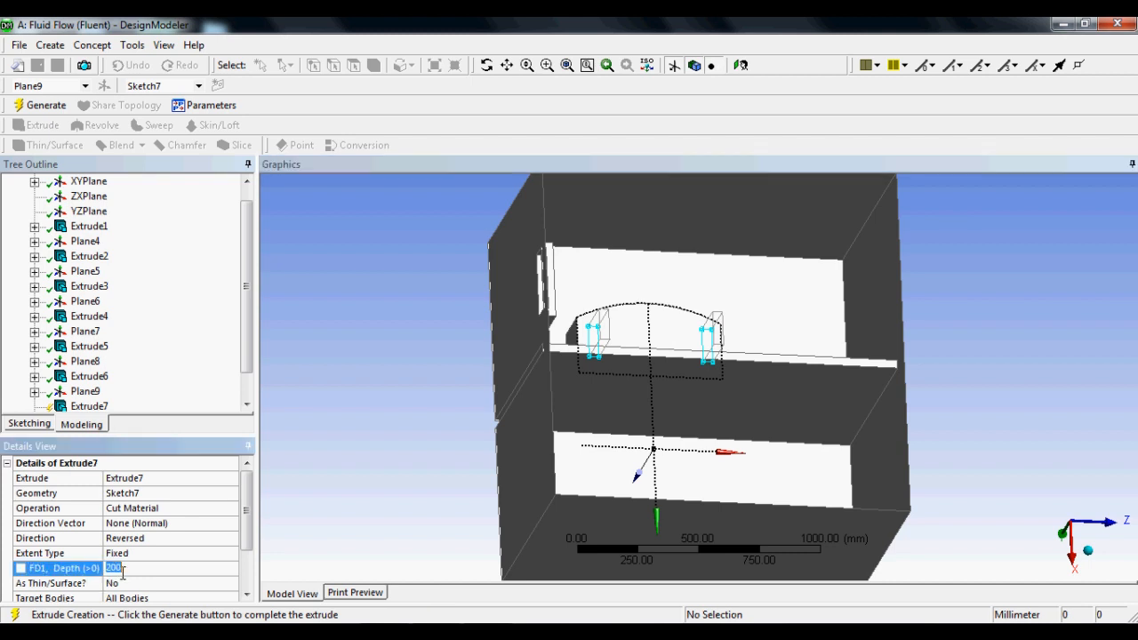
type("100")
key("Return")
middle_click_drag(341, 379, 149, 222)
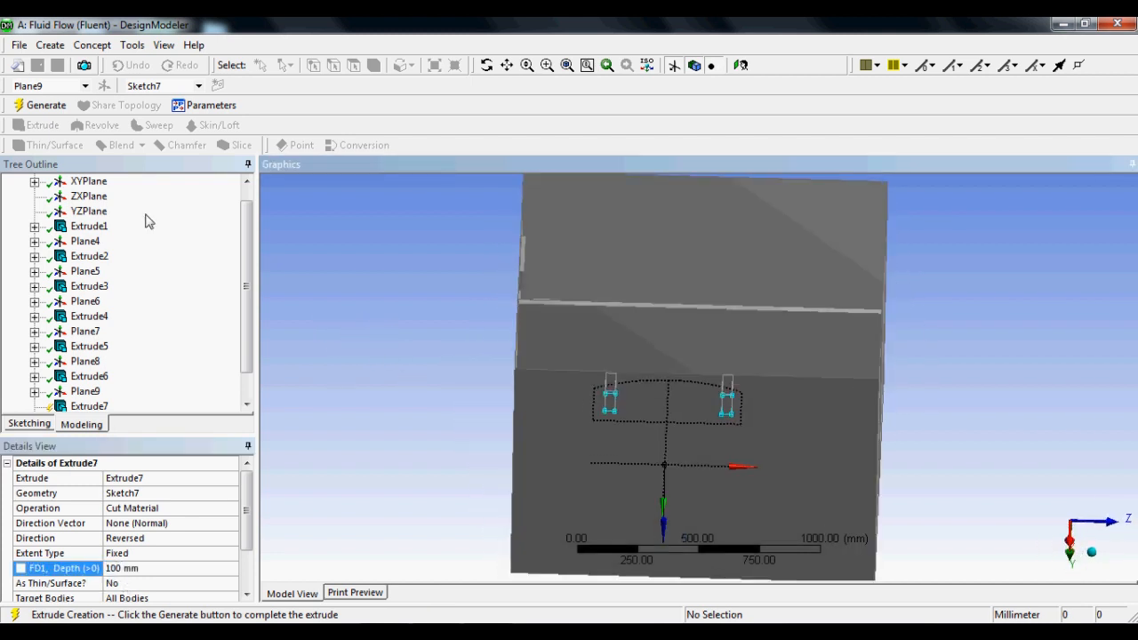
left_click(39, 107)
- Create and generate a new plane from the outer face that surrounds the rectangular and arc-edged recesses
mouse_move(572, 356)
middle_mouse_down()
mouse_move(665, 465)
mouse_move(745, 461)
mouse_move(757, 409)
mouse_move(650, 376)
mouse_move(595, 406)
mouse_move(679, 382)
mouse_move(731, 424)
mouse_move(863, 374)
middle_mouse_up()
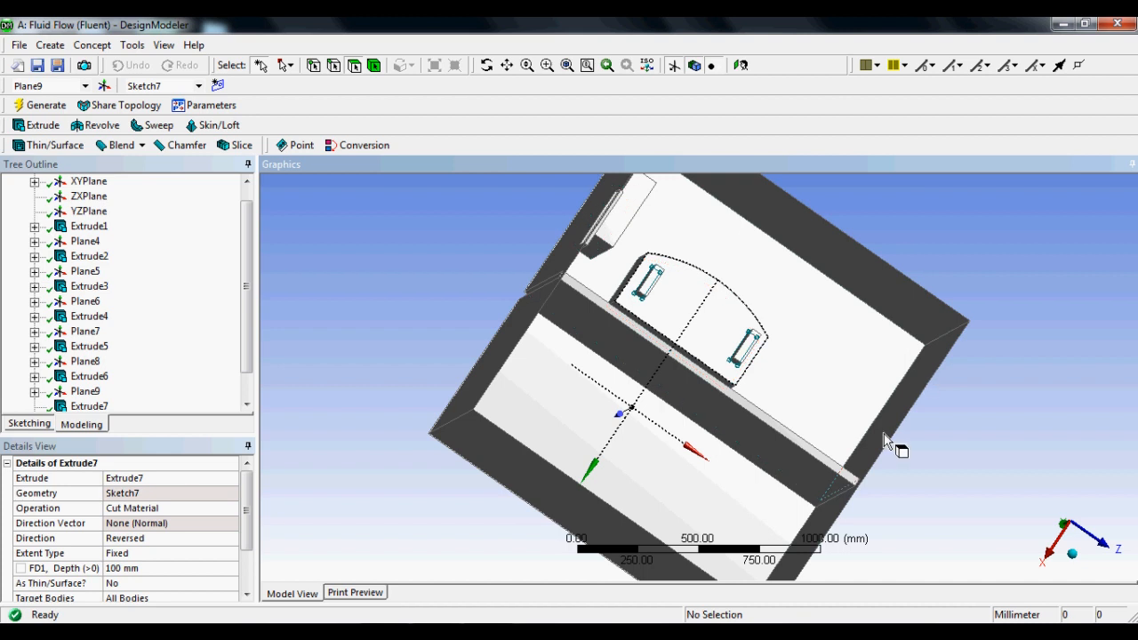
mouse_move(811, 430)
middle_mouse_down()
mouse_move(866, 363)
mouse_move(820, 419)
mouse_move(848, 436)
mouse_move(816, 432)
mouse_move(796, 266)
mouse_move(827, 368)
mouse_move(794, 315)
mouse_move(797, 431)
middle_mouse_up()
left_click(835, 442)
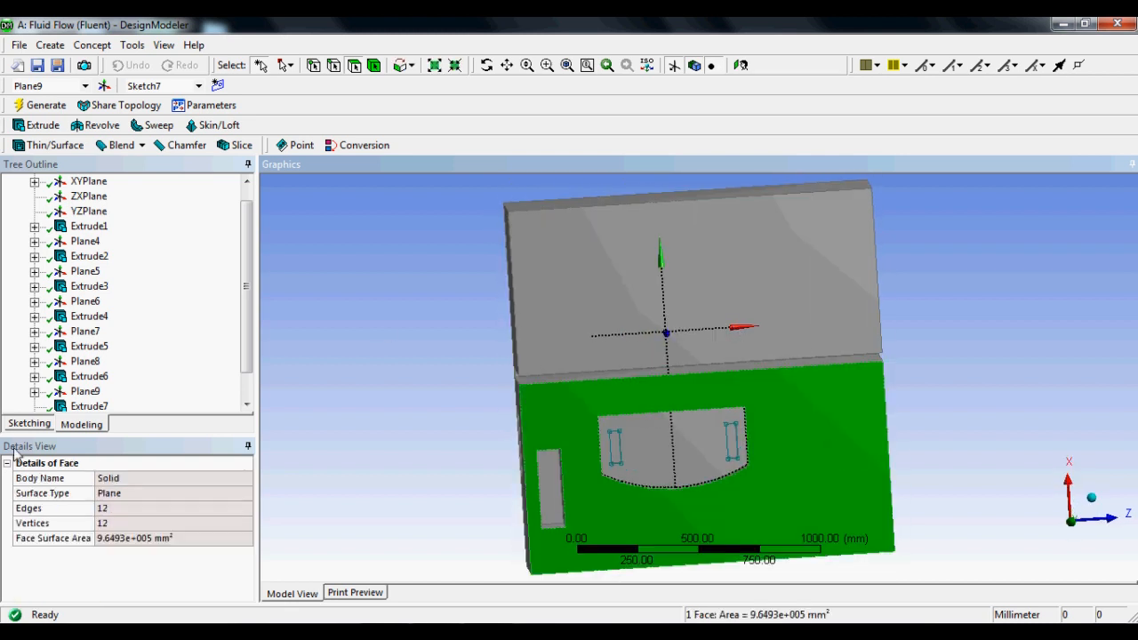
left_click(105, 86)
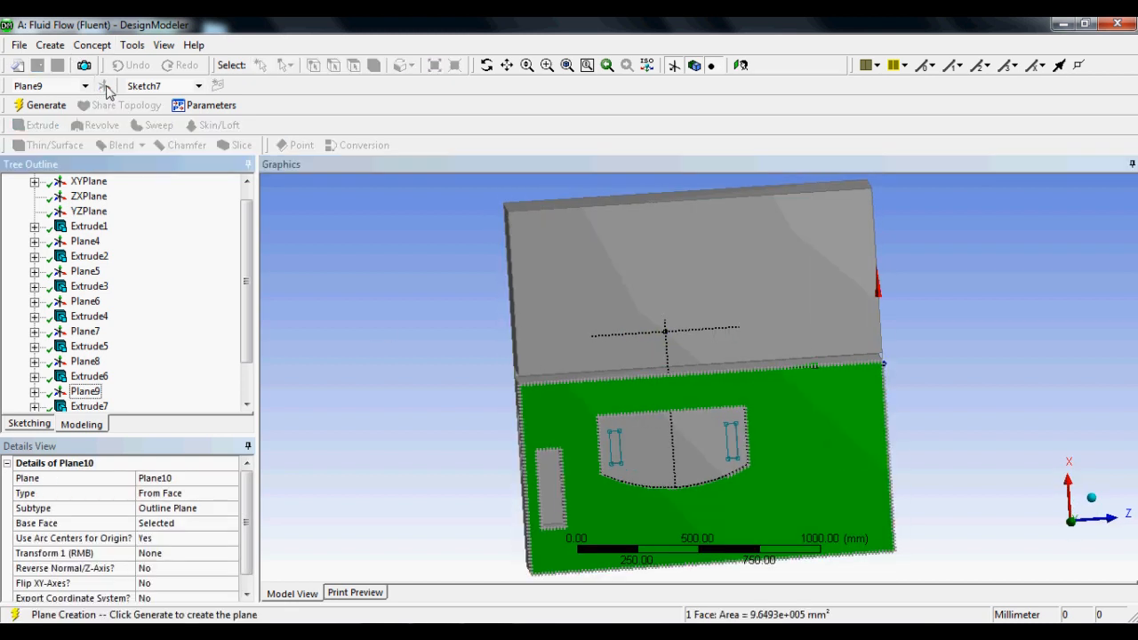
left_click(40, 105)
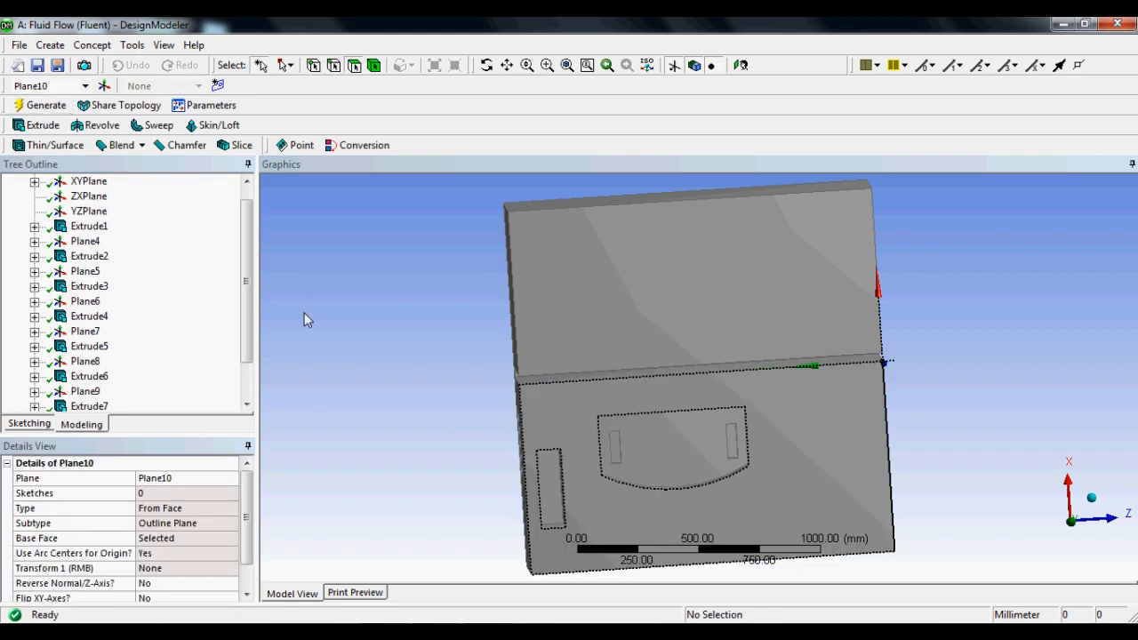
- Sketch a rectangle about 380 mm by 215 mm on the new plane, near the side edge opposite the existing rectangular recess
mouse_move(305, 317)
middle_mouse_down()
mouse_move(569, 391)
mouse_move(575, 426)
mouse_move(559, 437)
middle_mouse_up()
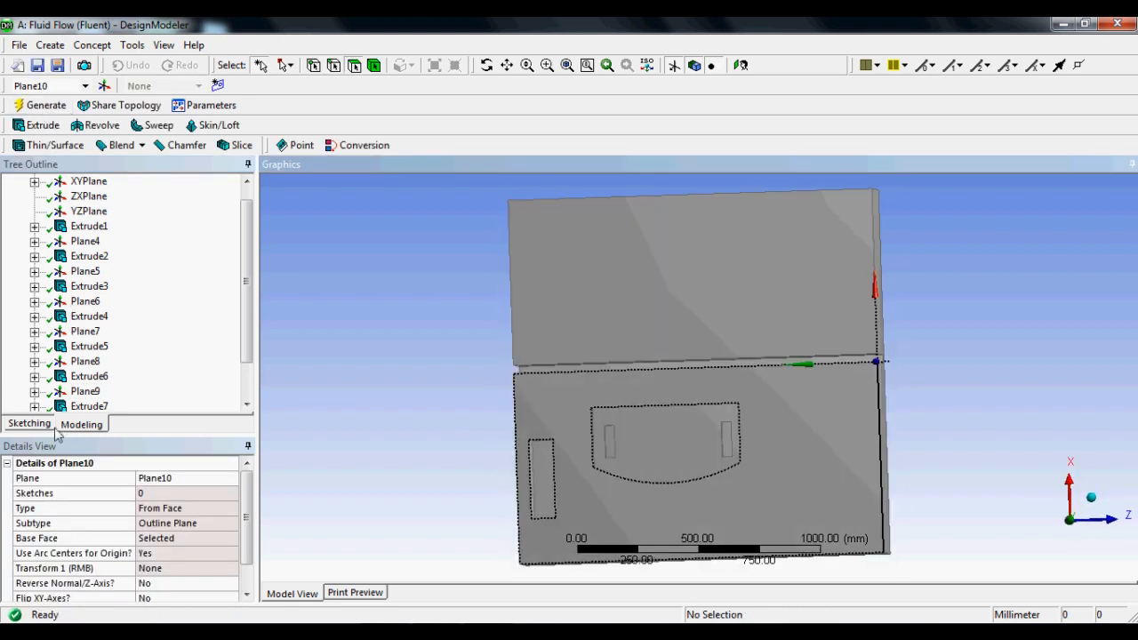
left_click(28, 425)
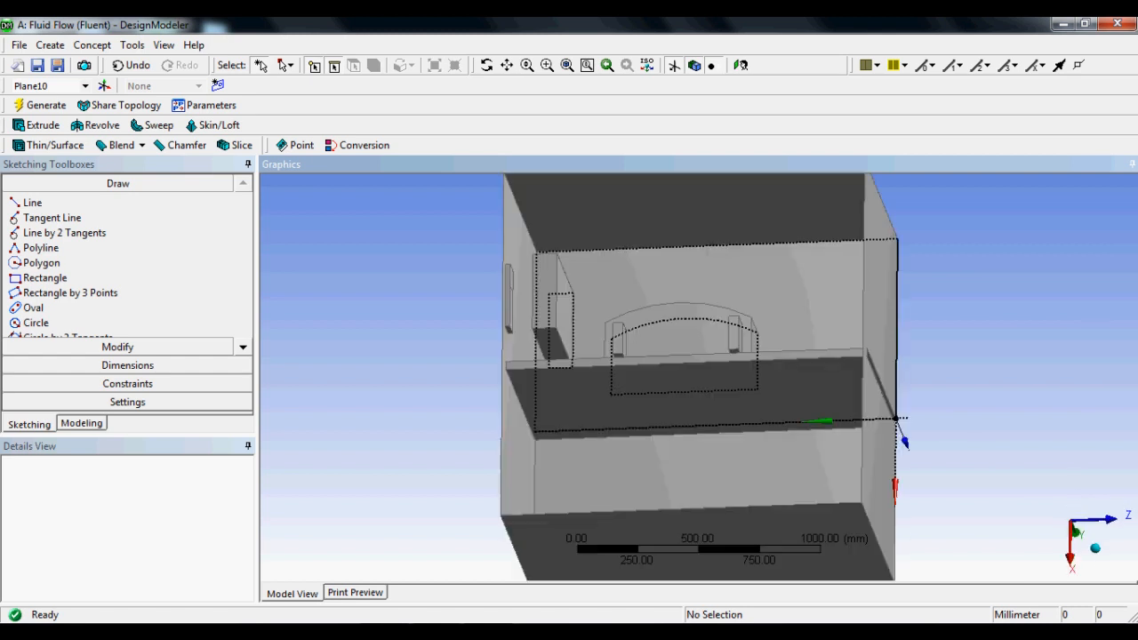
middle_click_drag(676, 480, 706, 435)
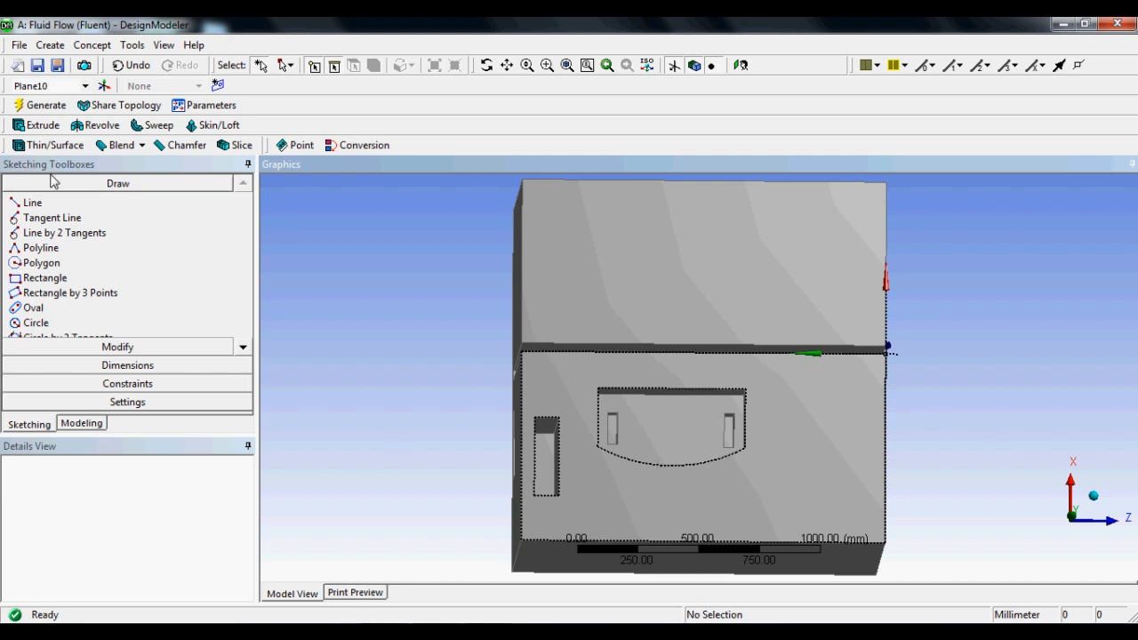
left_click(44, 278)
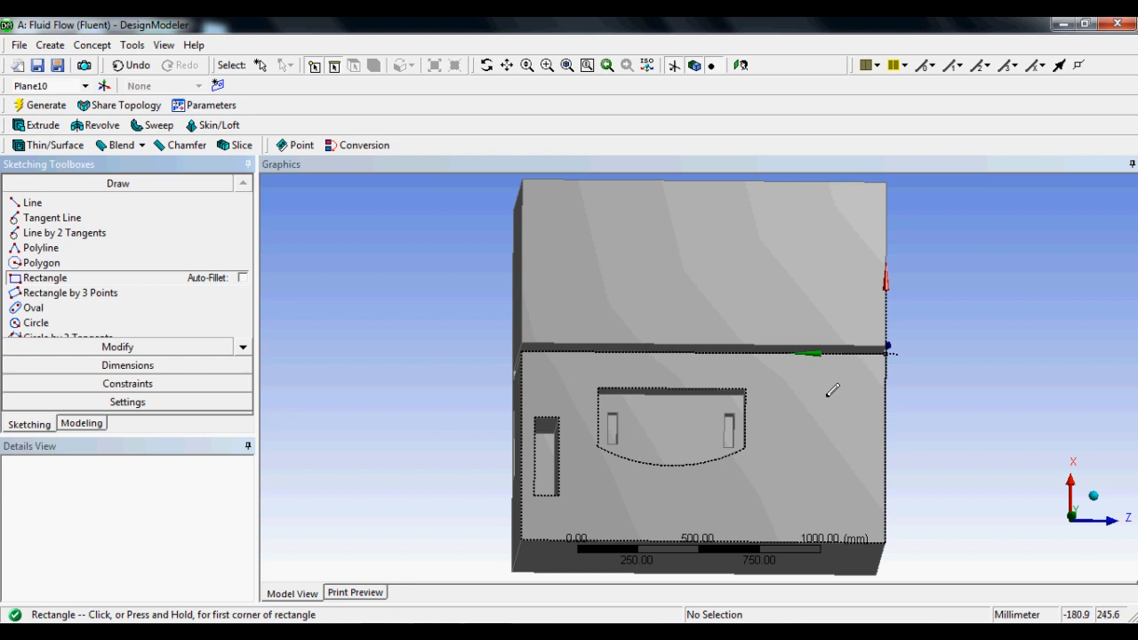
left_click(827, 396)
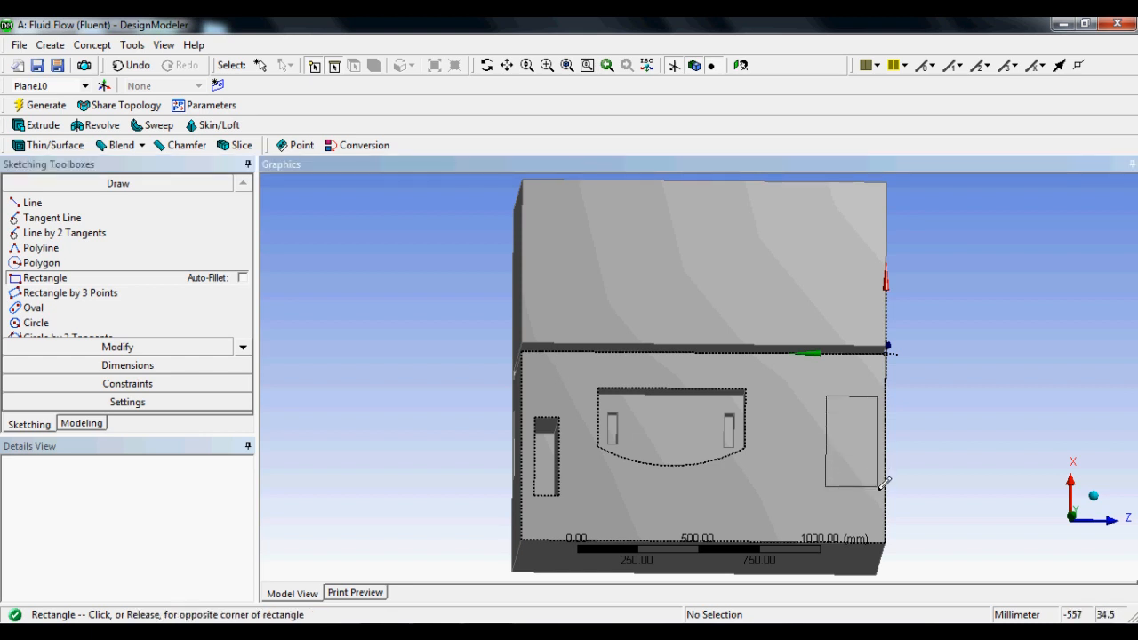
left_click(879, 489)
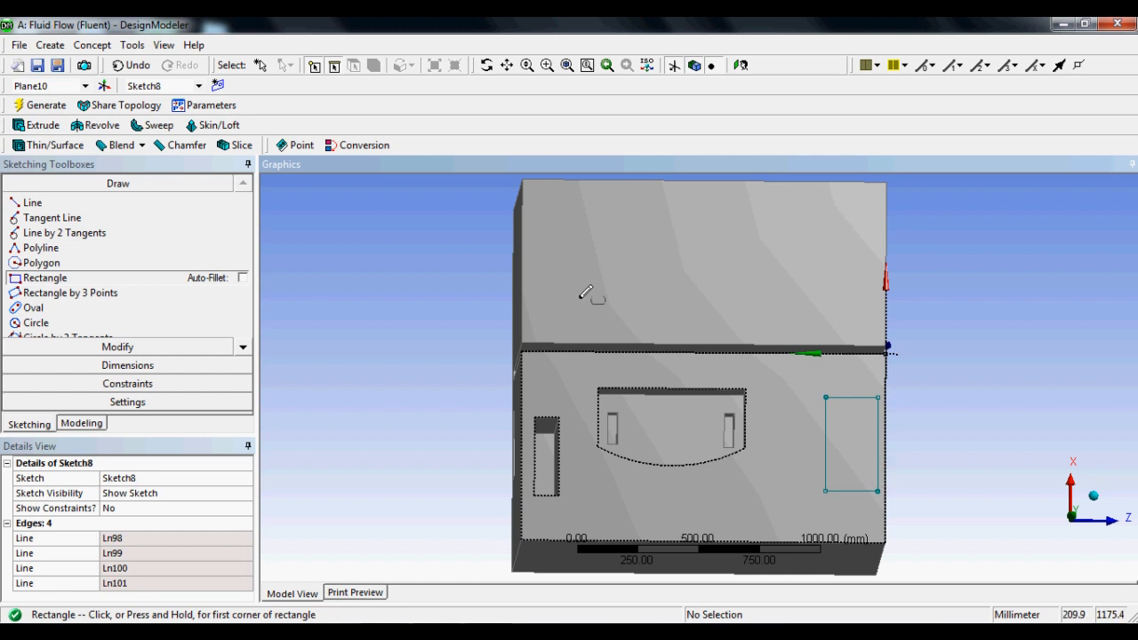
- Create an extrusion from the new rectangle sketch and set its operation to Cut Material
left_click(29, 127)
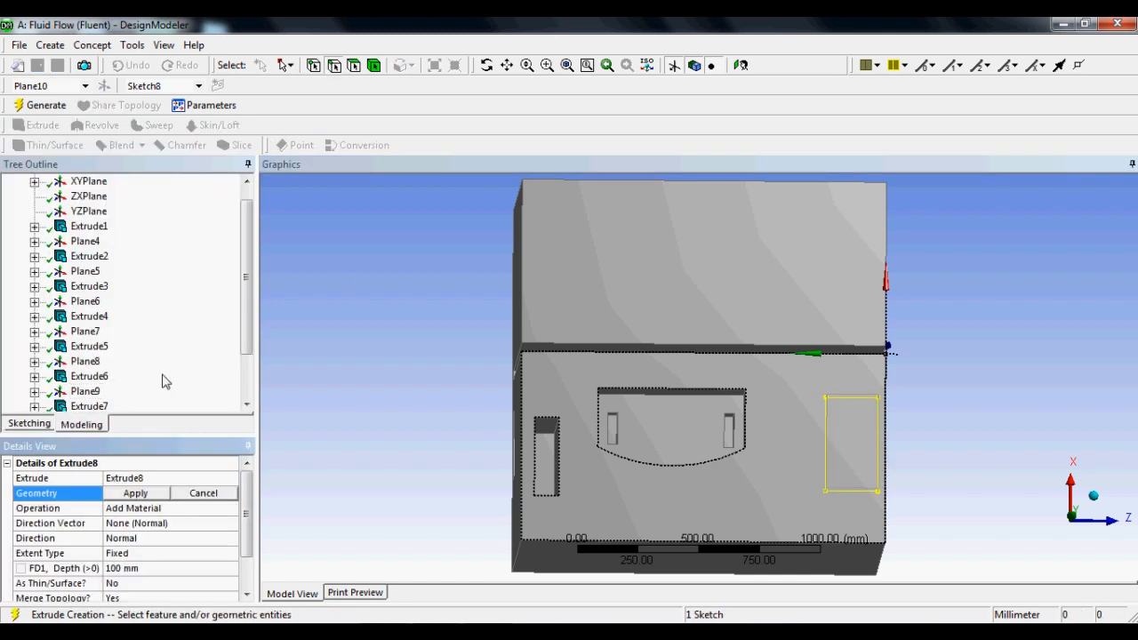
left_click(138, 493)
left_click(198, 508)
left_click(231, 508)
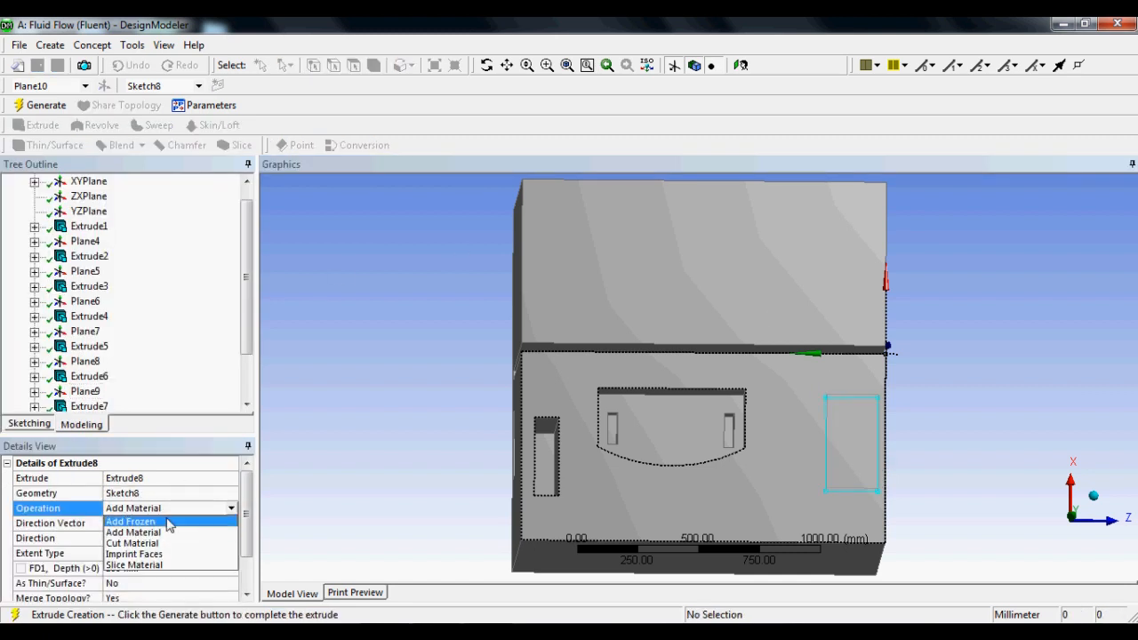
left_click(132, 543)
- Set the new rectangular cut's depth to 100 mm and generate it
mouse_move(516, 412)
middle_mouse_down()
mouse_move(539, 471)
mouse_move(581, 460)
mouse_move(546, 472)
mouse_move(533, 498)
middle_mouse_up()
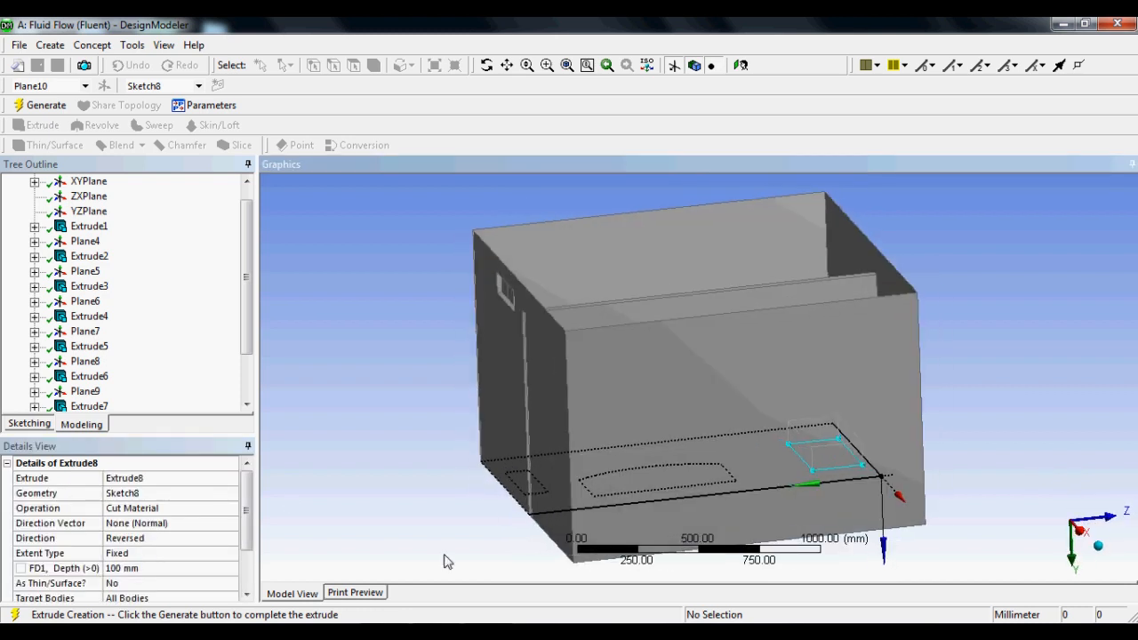
left_click(144, 572)
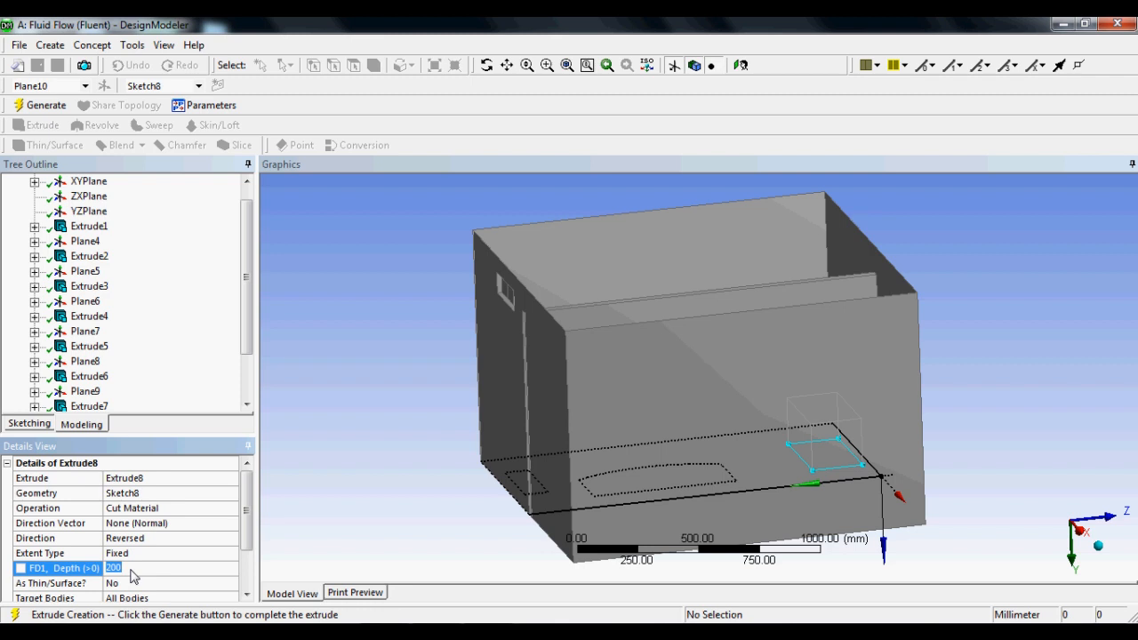
key("Return")
middle_click_drag(409, 504, 394, 486)
left_click(44, 106)
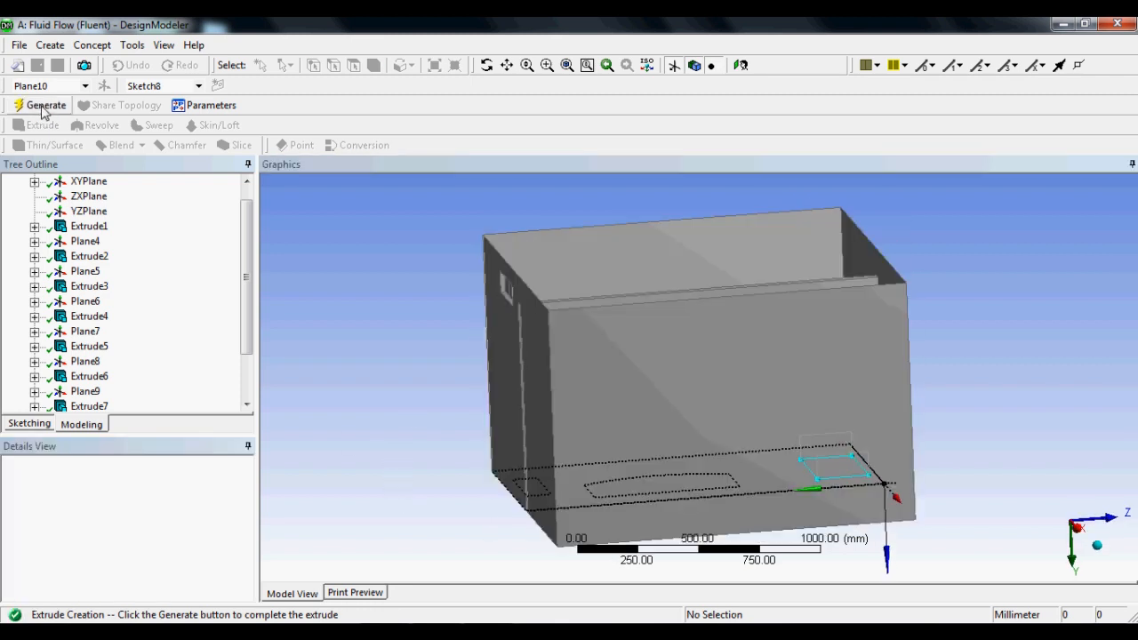
- Create and generate a new plane from the floor face of the new rectangular recess
middle_click_drag(652, 419, 655, 326)
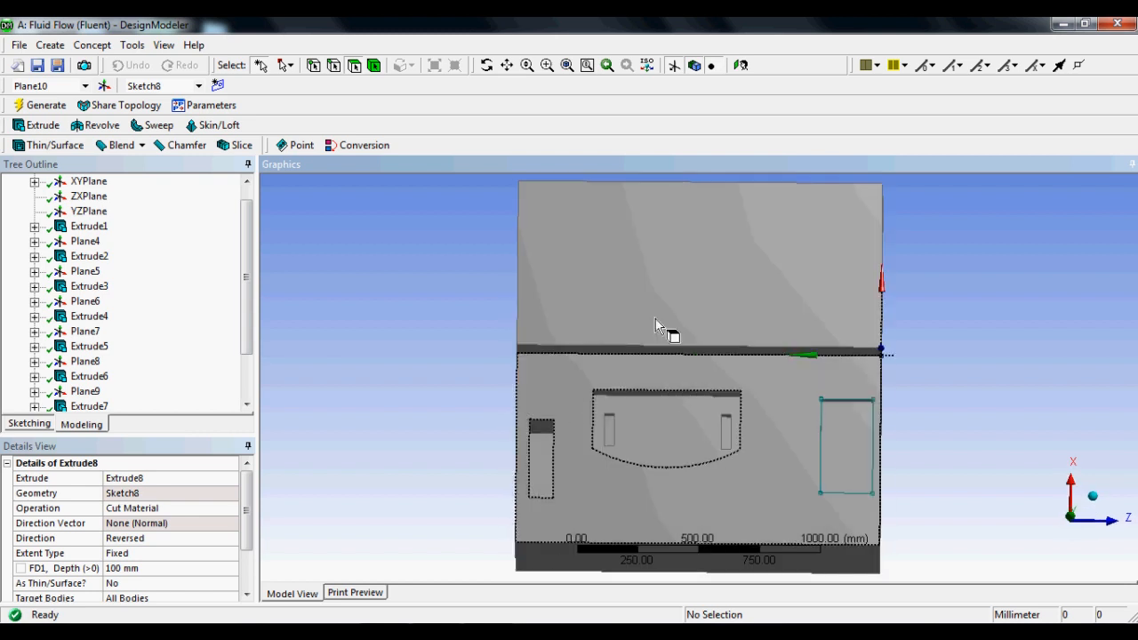
left_click(863, 458)
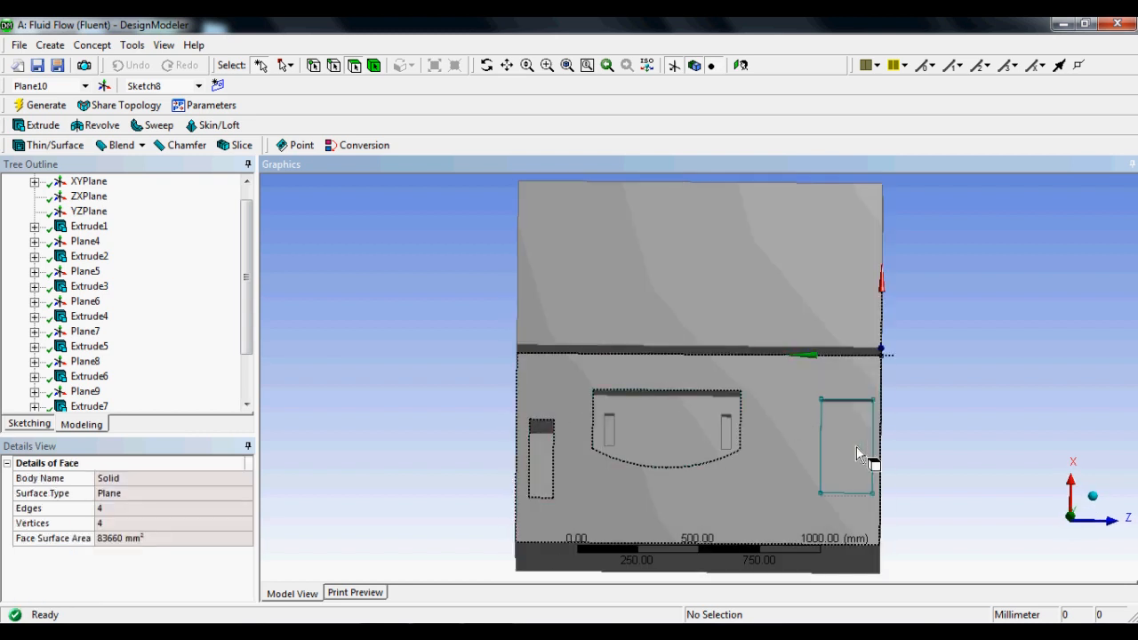
left_click(104, 86)
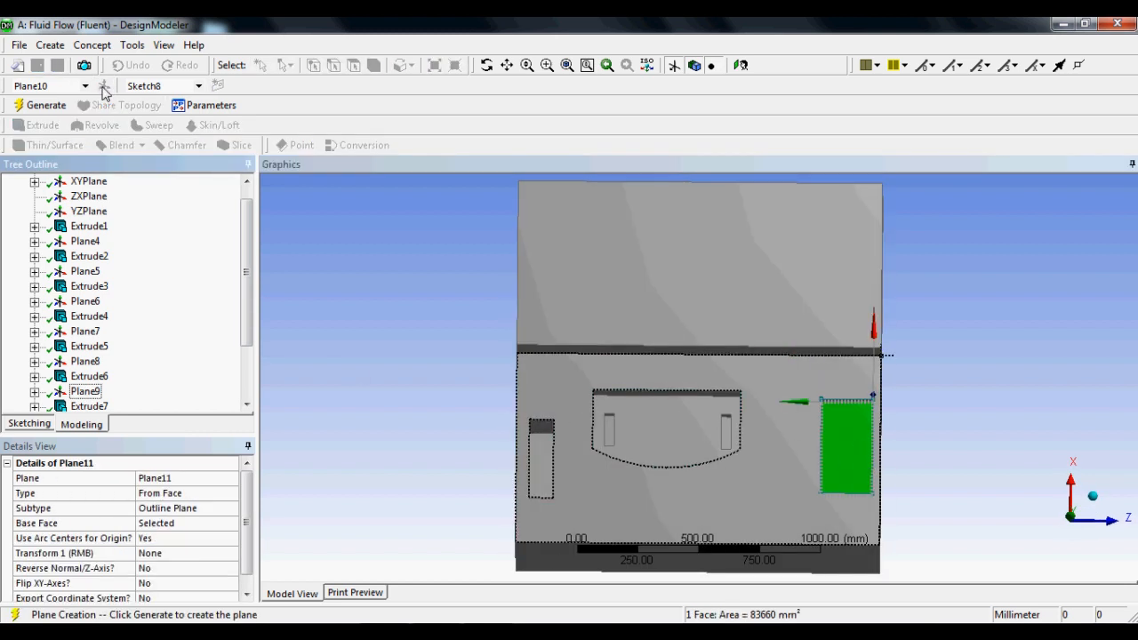
left_click(44, 105)
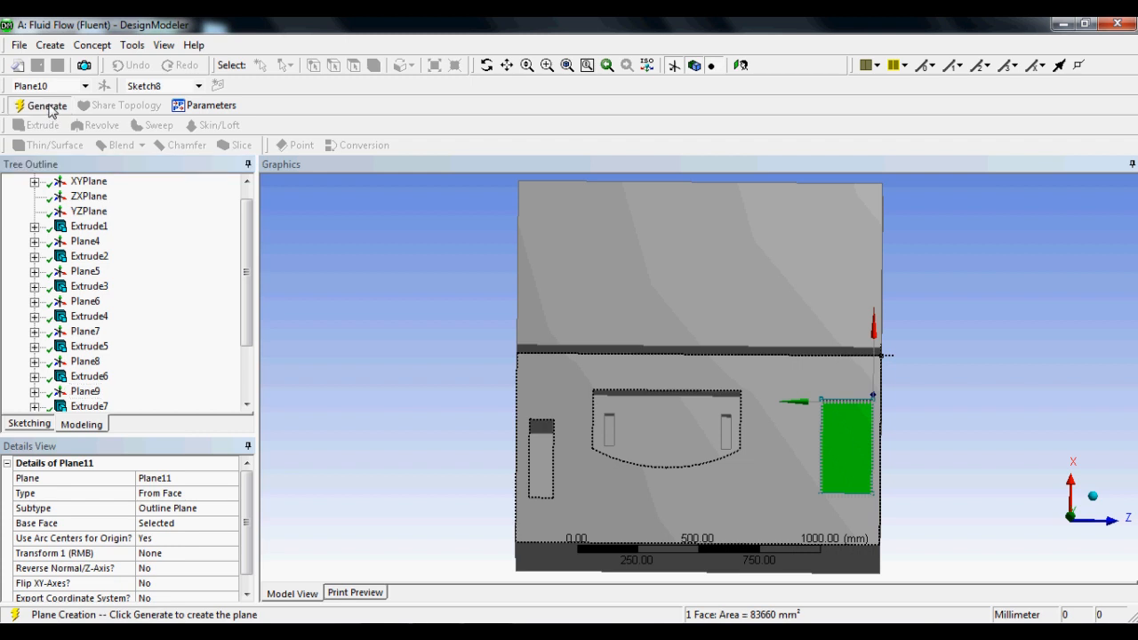
- Sketch a narrow rectangle on the recess-floor plane from its origin, running the full length of the outline's long side nearest the block edge
left_click(30, 424)
left_click(741, 66)
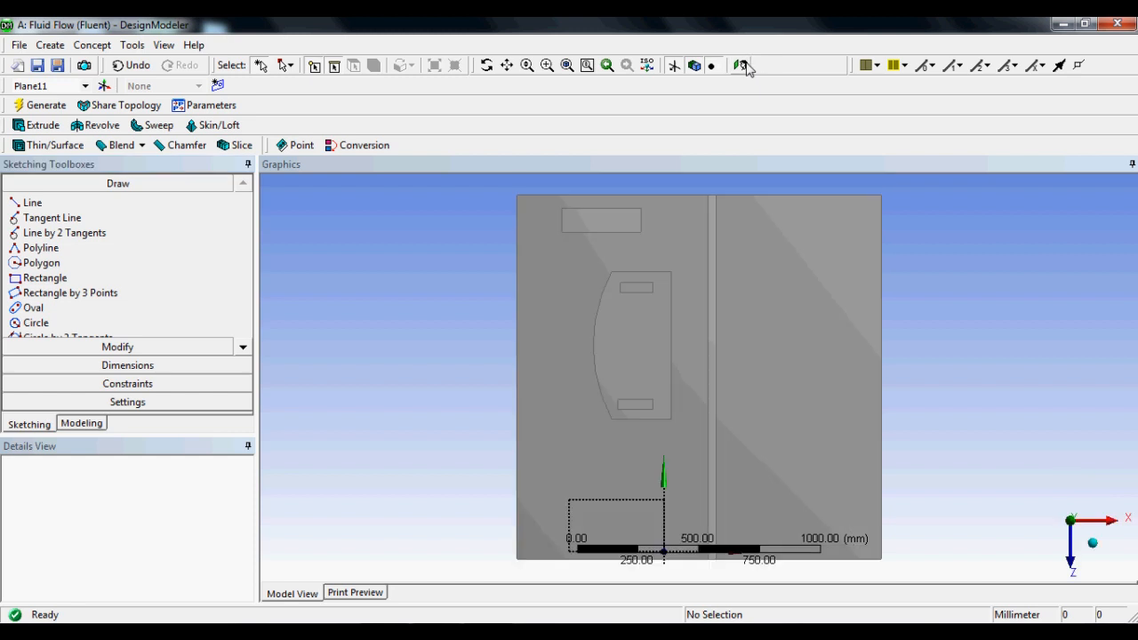
middle_click_drag(677, 451, 775, 388)
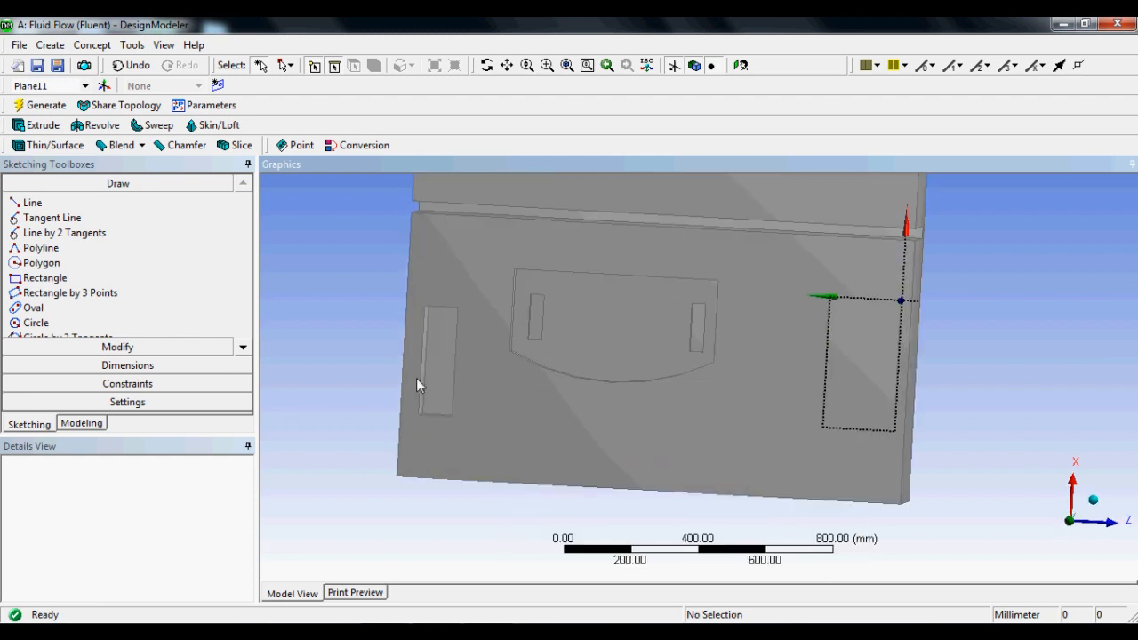
left_click(54, 279)
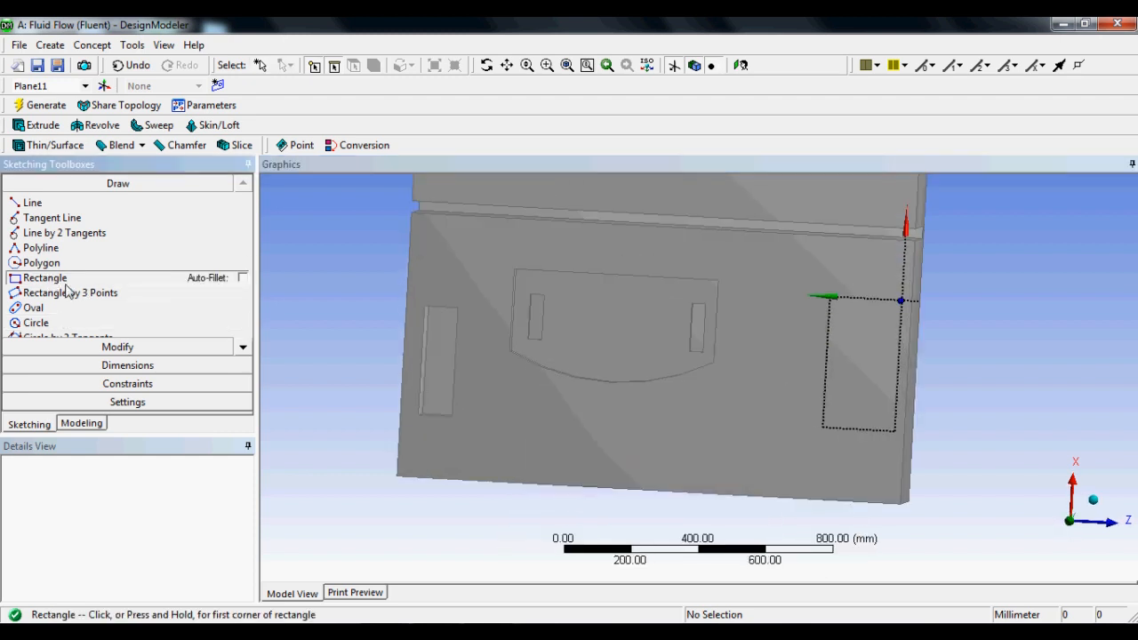
left_click(901, 299)
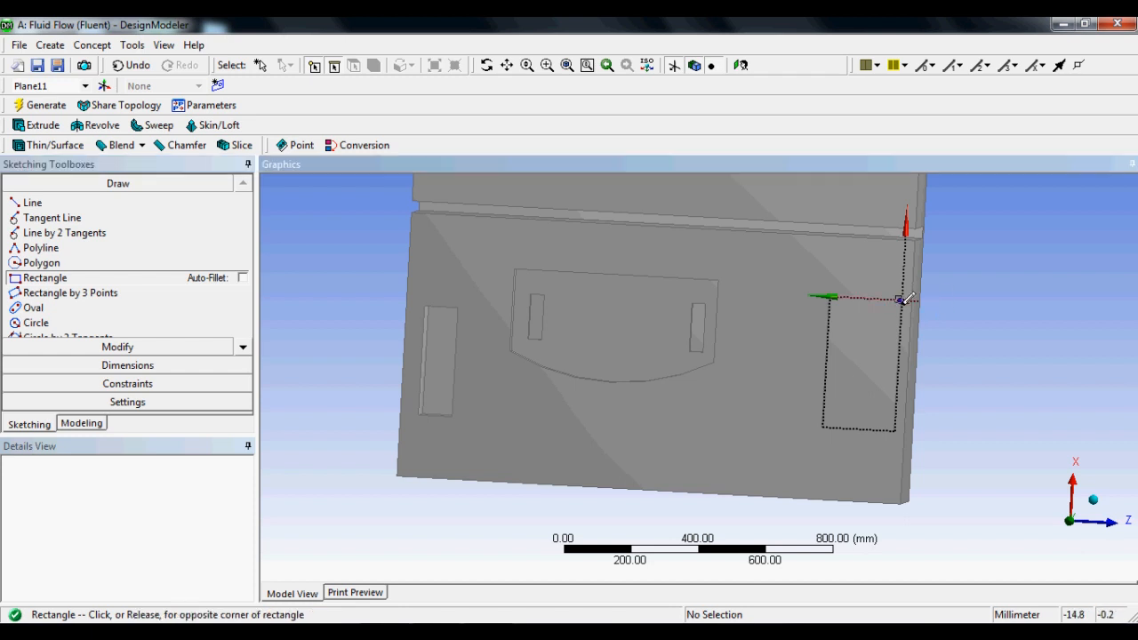
left_click(886, 429)
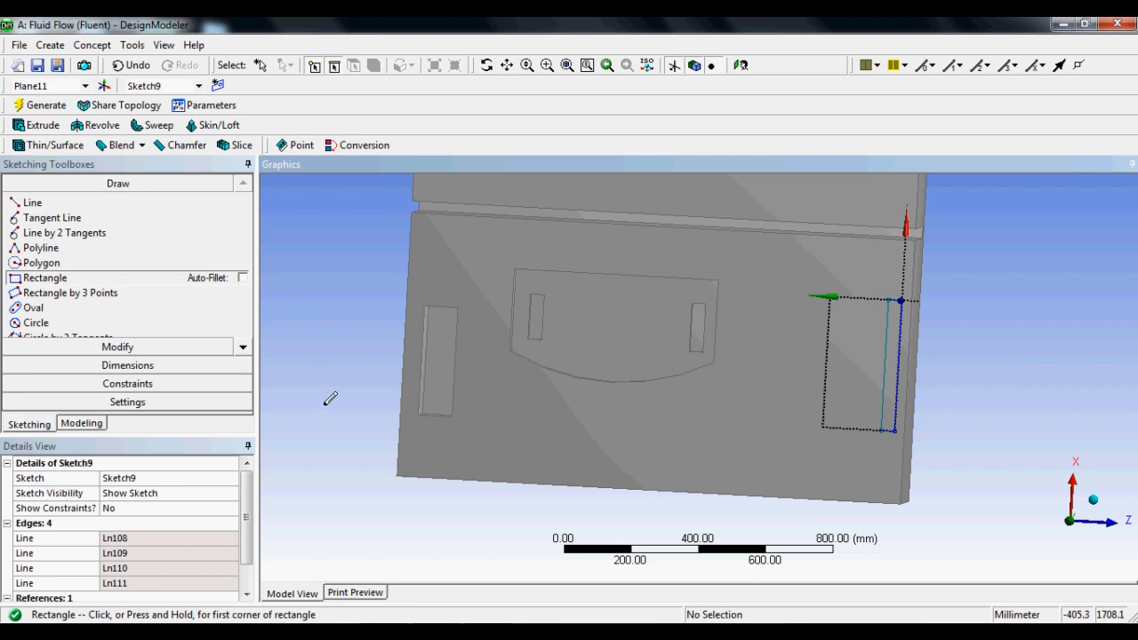
- Extrude the narrow strip sketch as a Cut Material operation 100 mm deep in the reversed direction and generate it
left_click(42, 131)
middle_click_drag(475, 271, 497, 382)
left_click(135, 492)
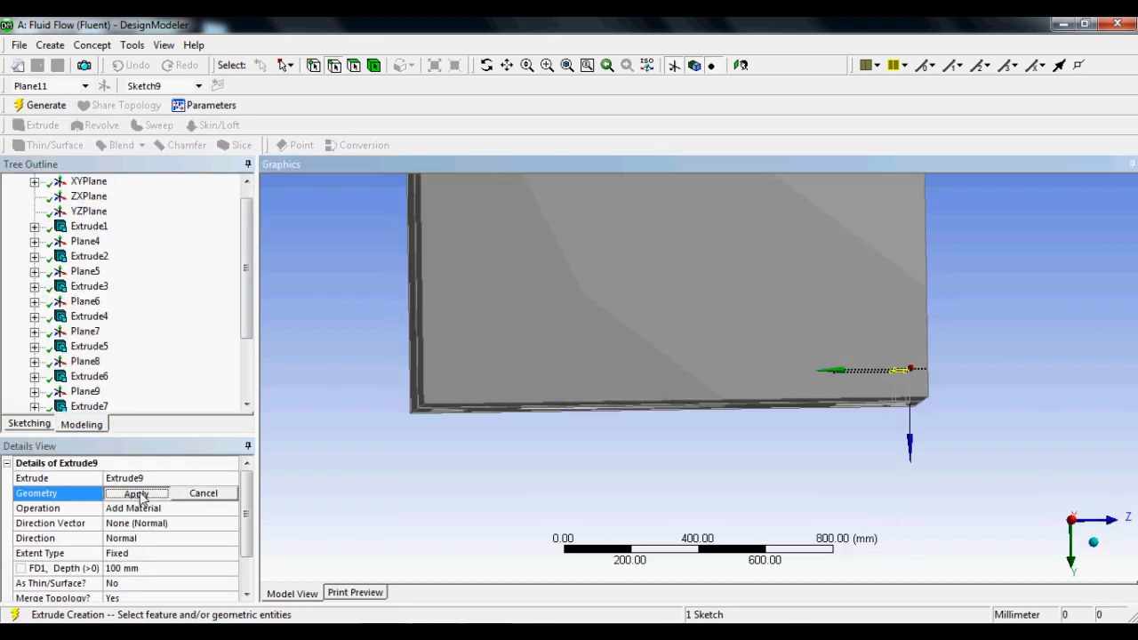
left_click(231, 514)
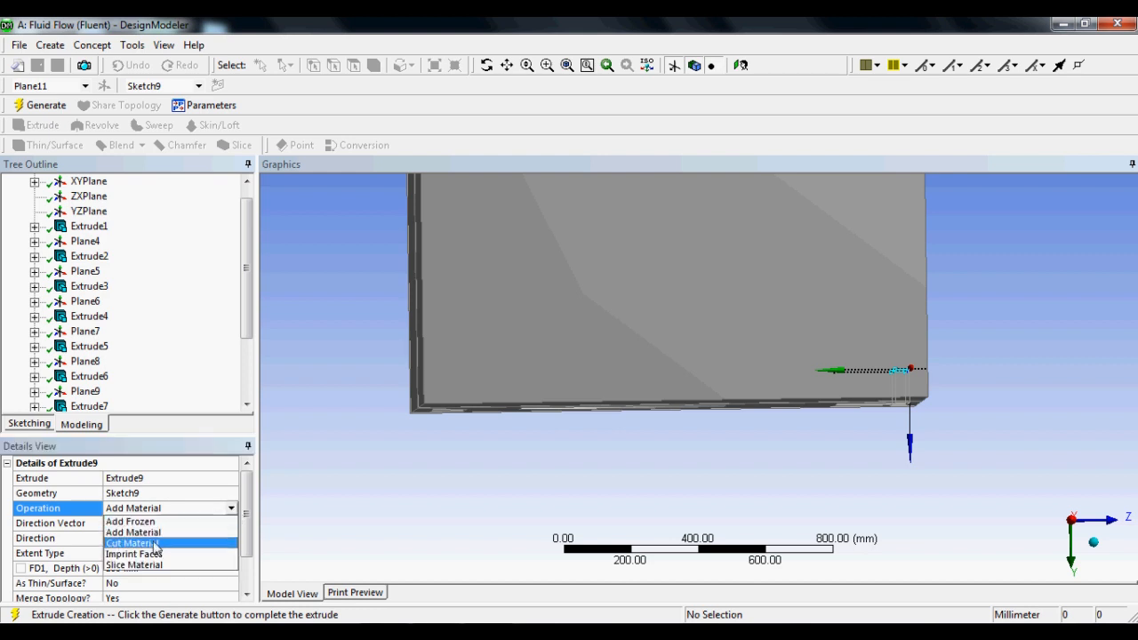
left_click(133, 529)
middle_click_drag(463, 476, 492, 472)
left_click(43, 106)
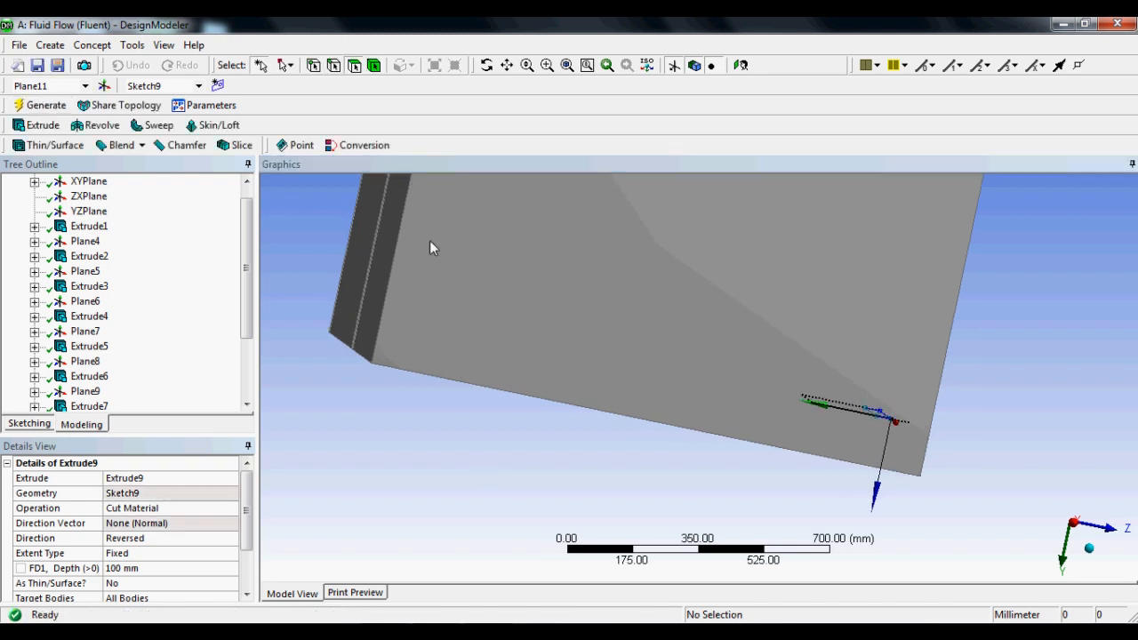
- Create and generate another plane from the outer face that surrounds the three recesses
mouse_move(432, 246)
middle_mouse_down()
mouse_move(660, 348)
mouse_move(693, 329)
mouse_move(734, 224)
mouse_move(731, 248)
mouse_move(752, 244)
mouse_move(738, 221)
mouse_move(668, 234)
mouse_move(655, 204)
mouse_move(681, 208)
mouse_move(703, 233)
mouse_move(702, 254)
mouse_move(533, 152)
mouse_move(577, 193)
mouse_move(672, 83)
mouse_move(683, 51)
middle_mouse_up()
left_click(745, 254)
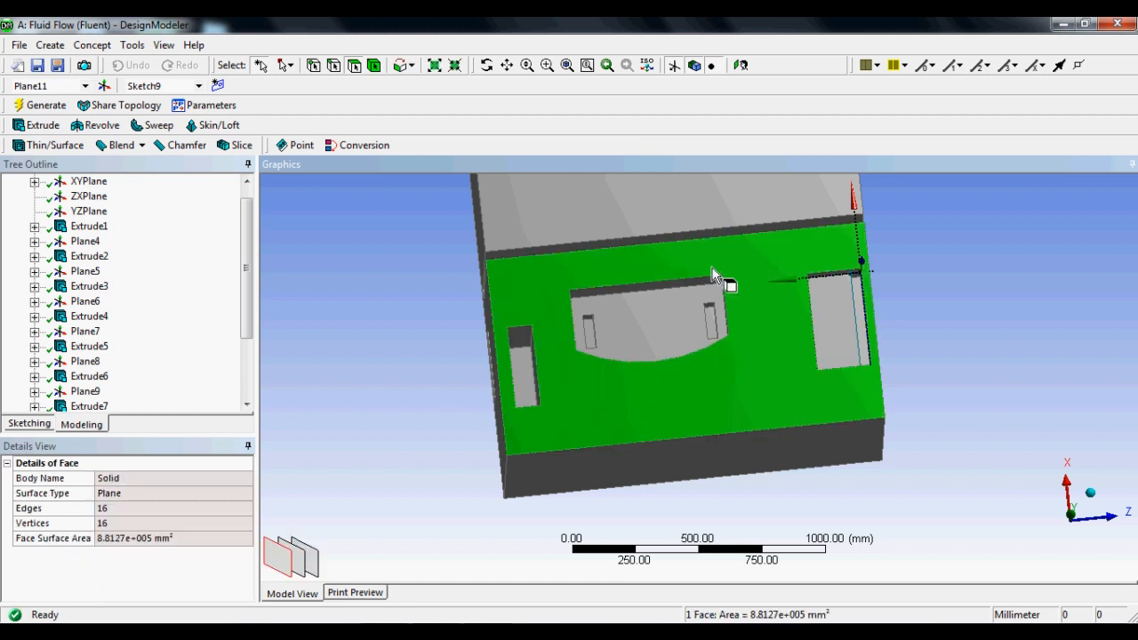
left_click(104, 85)
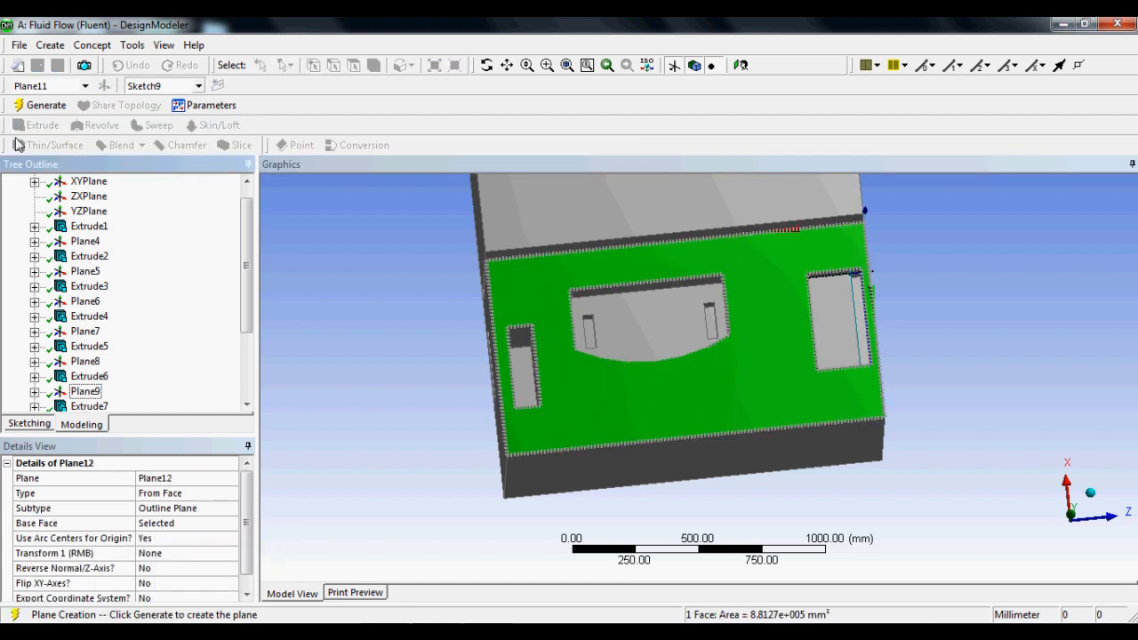
left_click(40, 104)
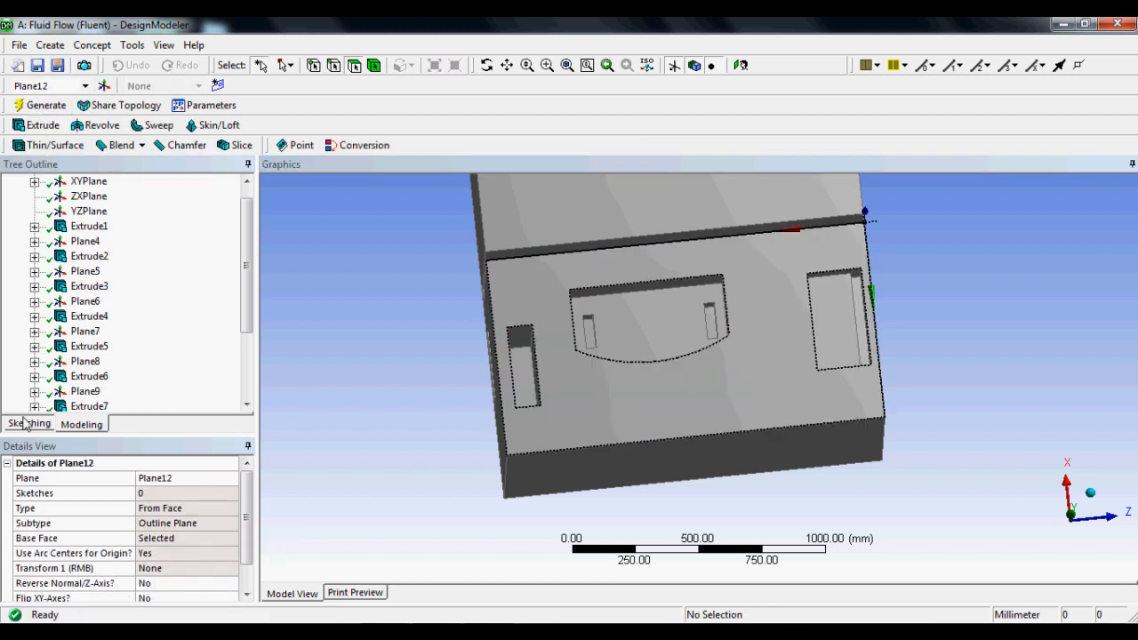
- Sketch a tall rectangle on the new outer-face plane, between the stepped rectangular recess and the arc-edged recess
left_click(29, 424)
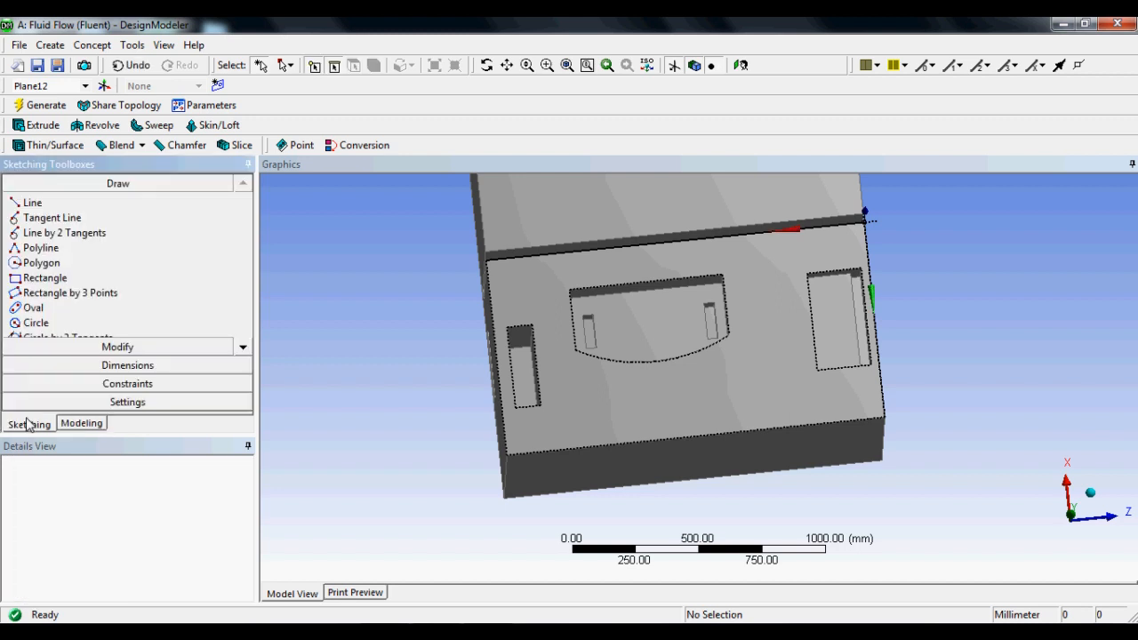
left_click(85, 85)
left_click(53, 186)
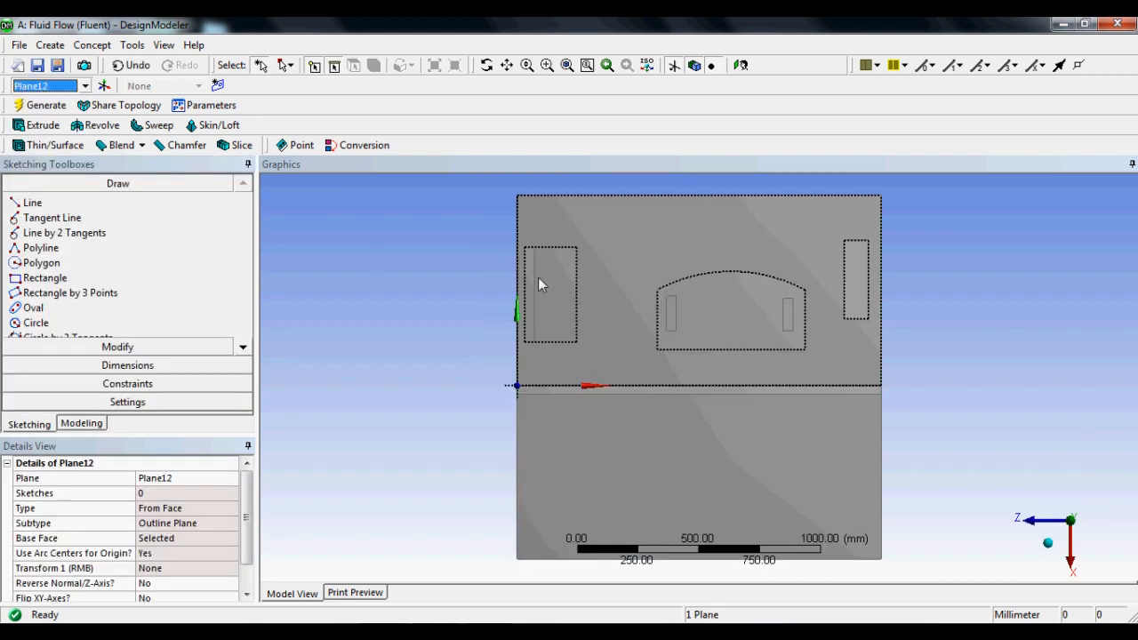
left_click(29, 279)
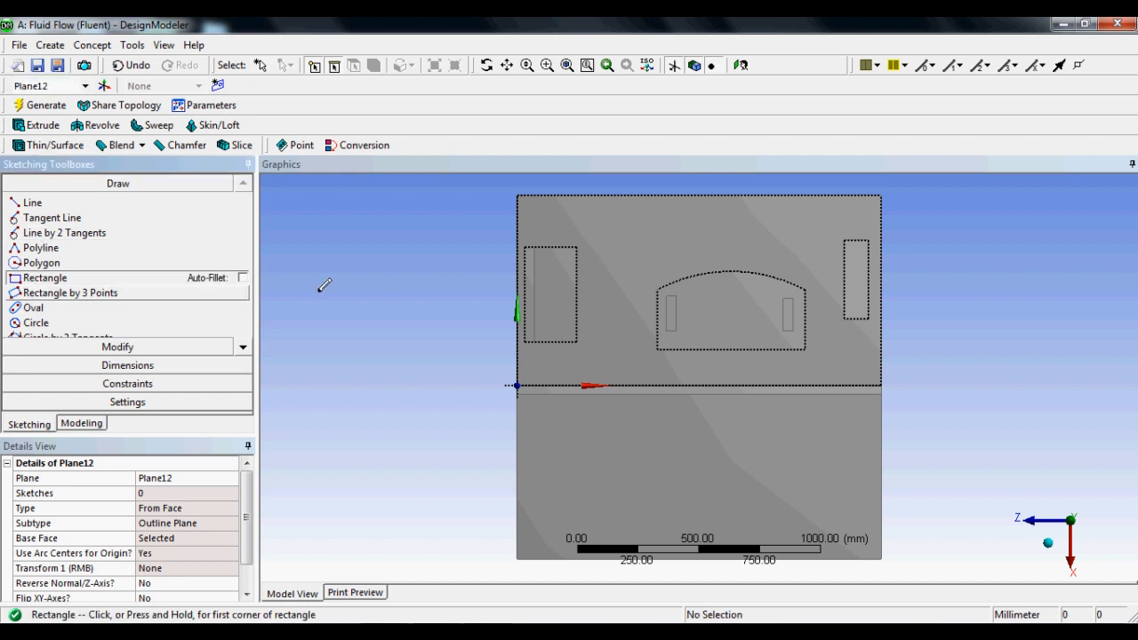
left_click(598, 248)
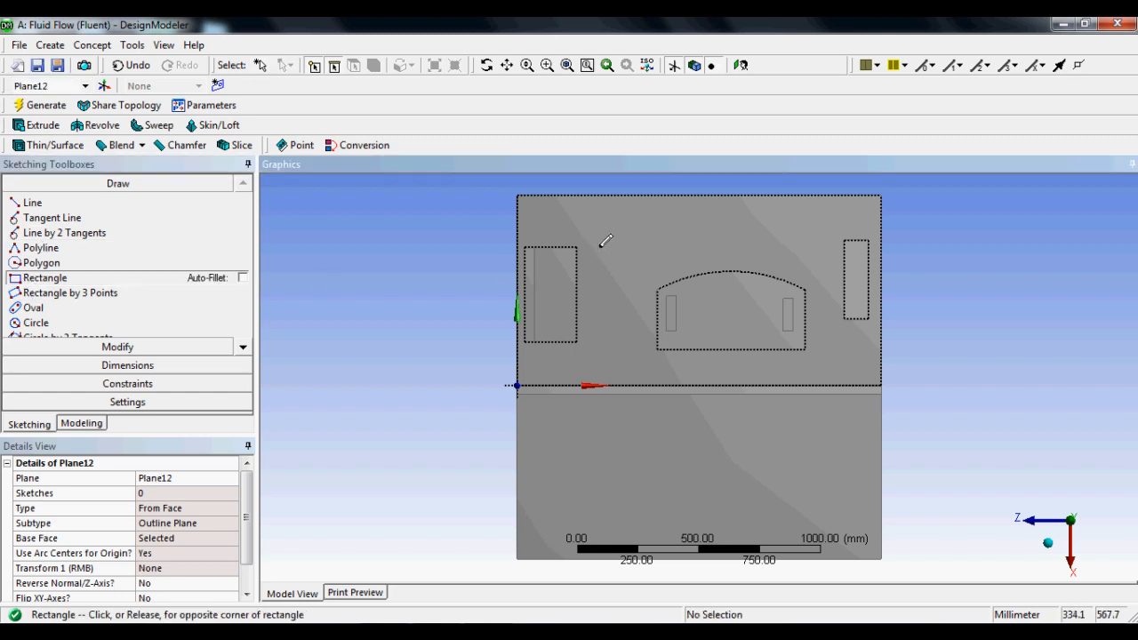
left_click(636, 340)
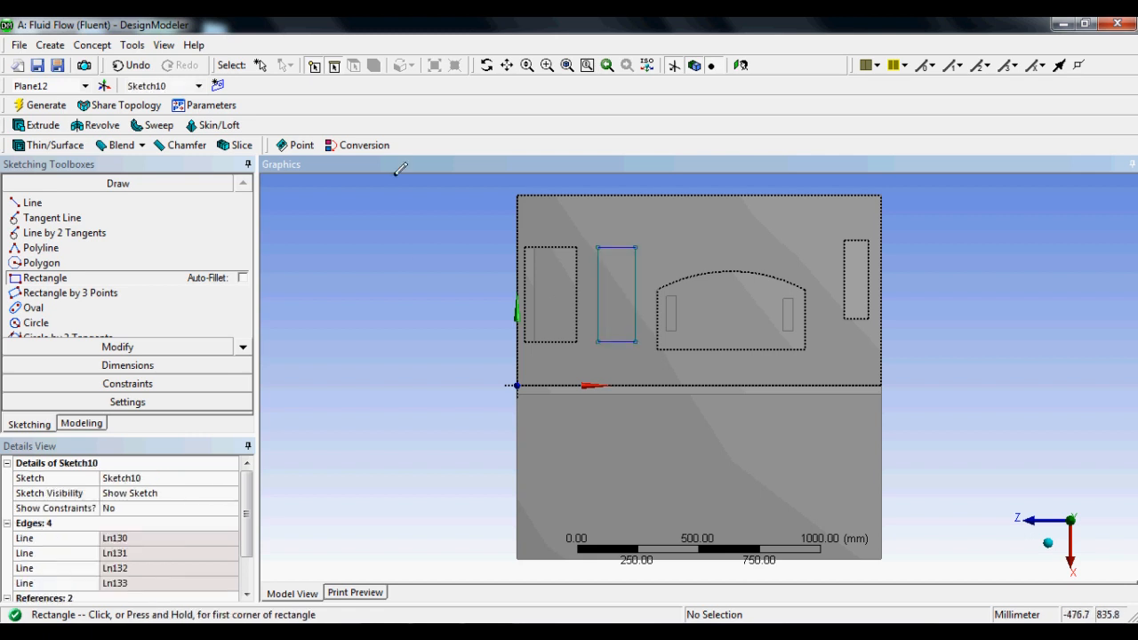
- Extrude the rectangle sketch as a Cut Material operation 88 mm deep in the reversed direction and generate it
left_click(40, 125)
left_click(136, 494)
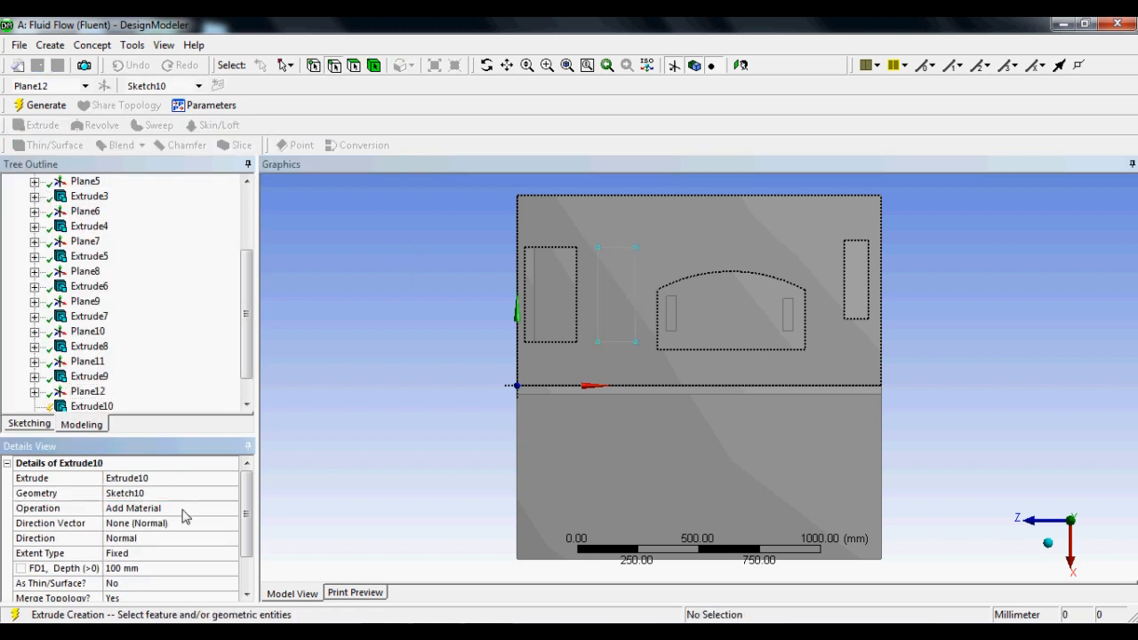
left_click(233, 508)
left_click(231, 508)
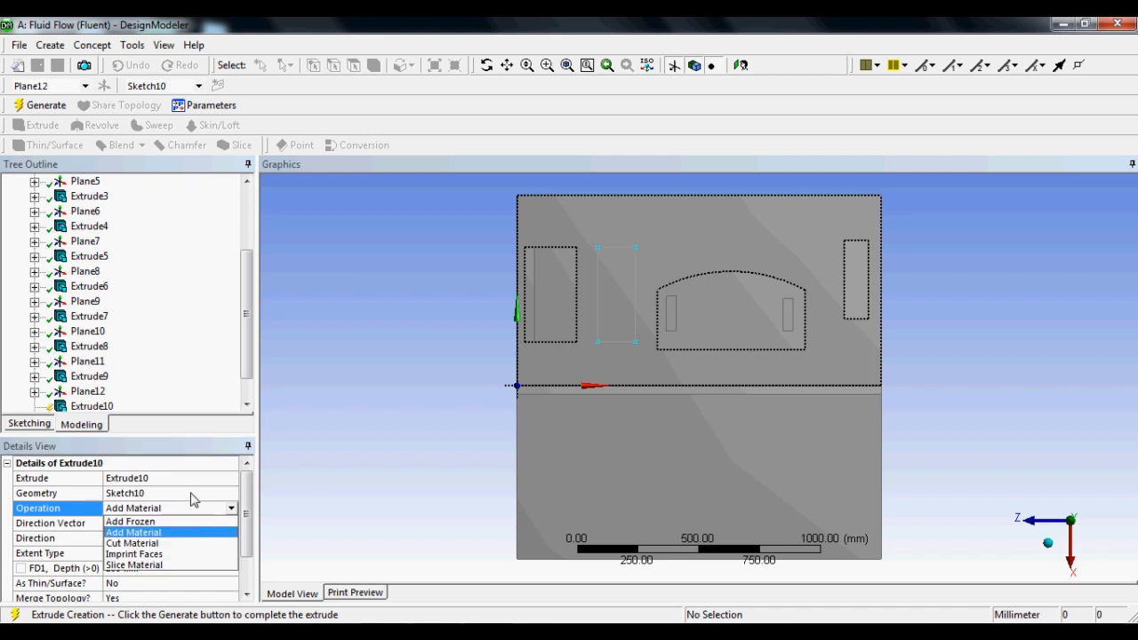
left_click(133, 542)
middle_click_drag(457, 435, 480, 503)
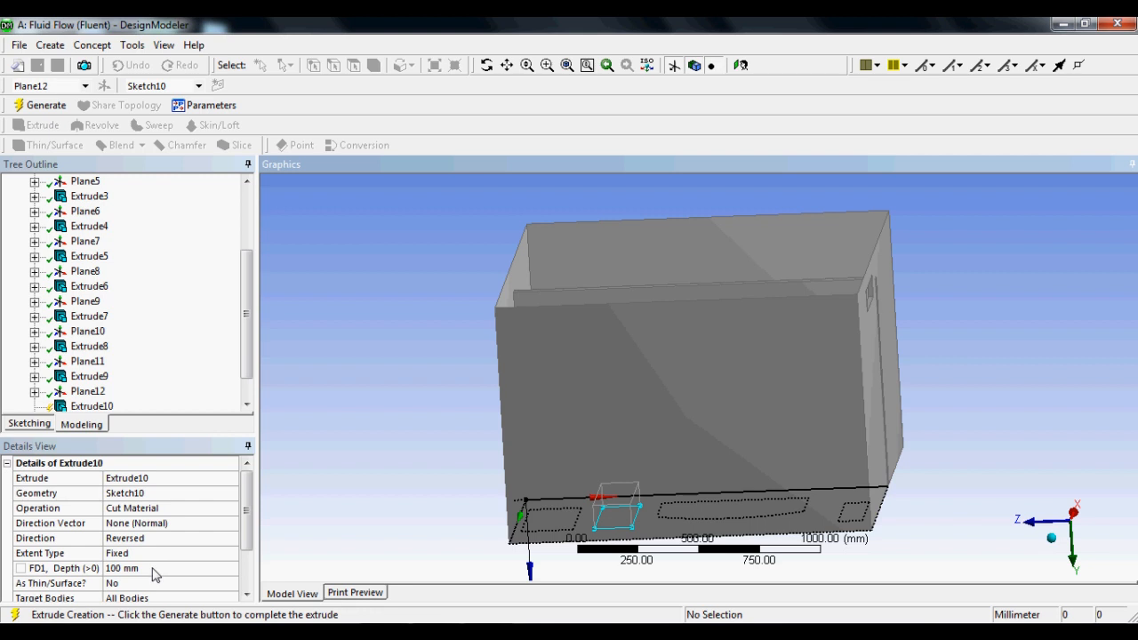
left_click(152, 569)
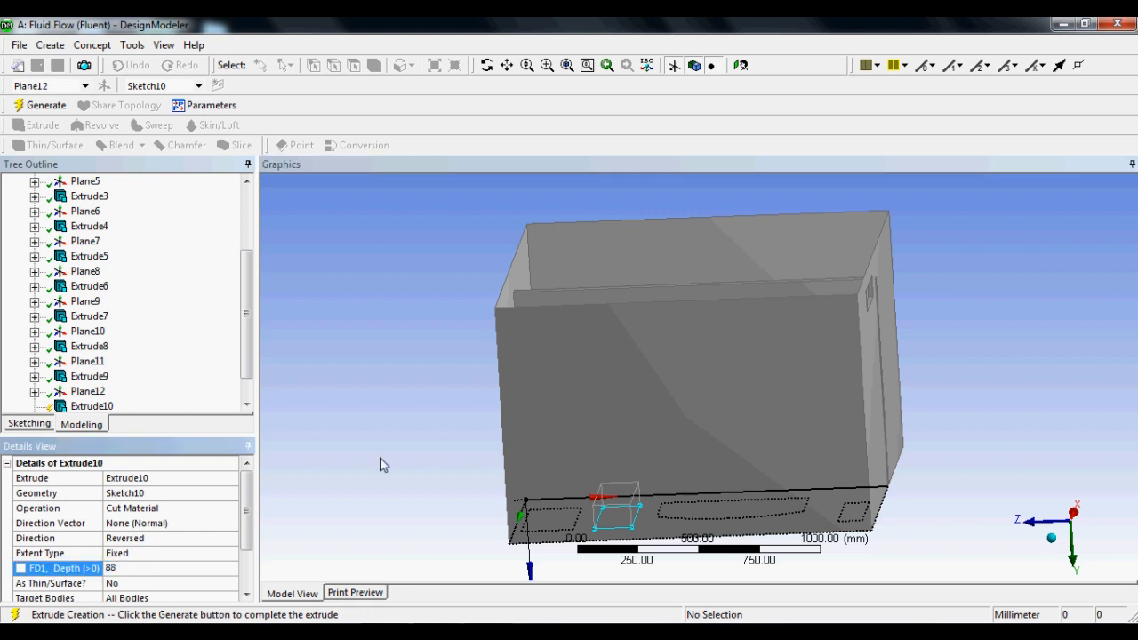
middle_click_drag(425, 420, 431, 440)
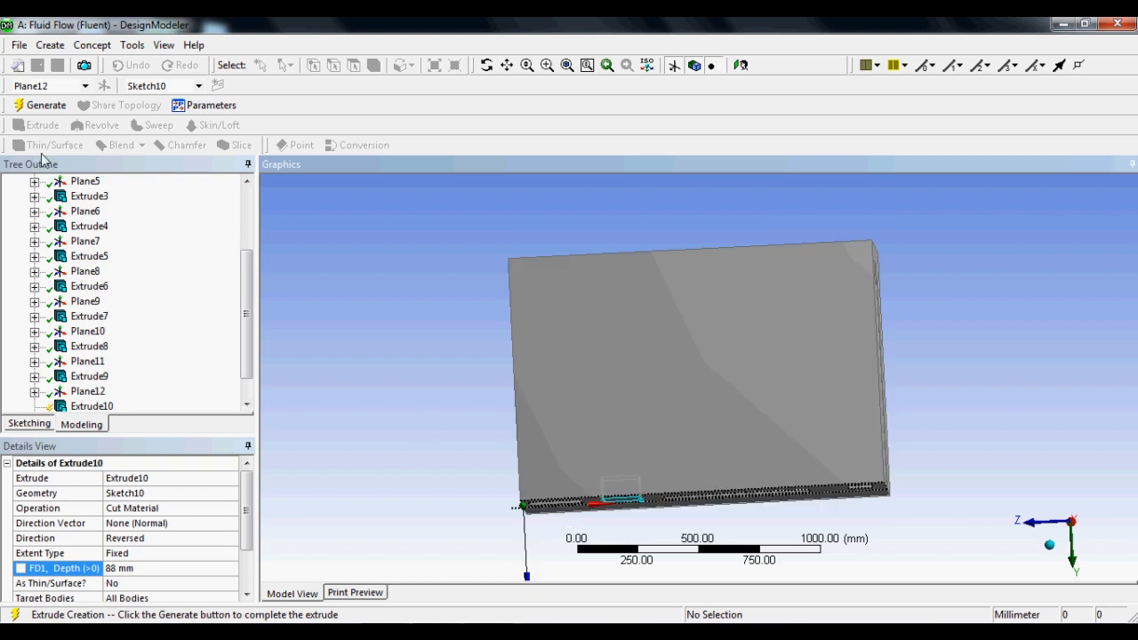
left_click(46, 105)
- Create and generate a new plane from the plain outer face on the other side of the through slot
mouse_move(436, 498)
middle_mouse_down()
mouse_move(507, 587)
mouse_move(469, 455)
mouse_move(342, 523)
mouse_move(397, 505)
mouse_move(374, 495)
mouse_move(356, 498)
mouse_move(559, 500)
mouse_move(358, 538)
mouse_move(408, 614)
mouse_move(424, 460)
mouse_move(511, 395)
mouse_move(495, 368)
mouse_move(586, 405)
middle_mouse_up()
left_click(828, 353)
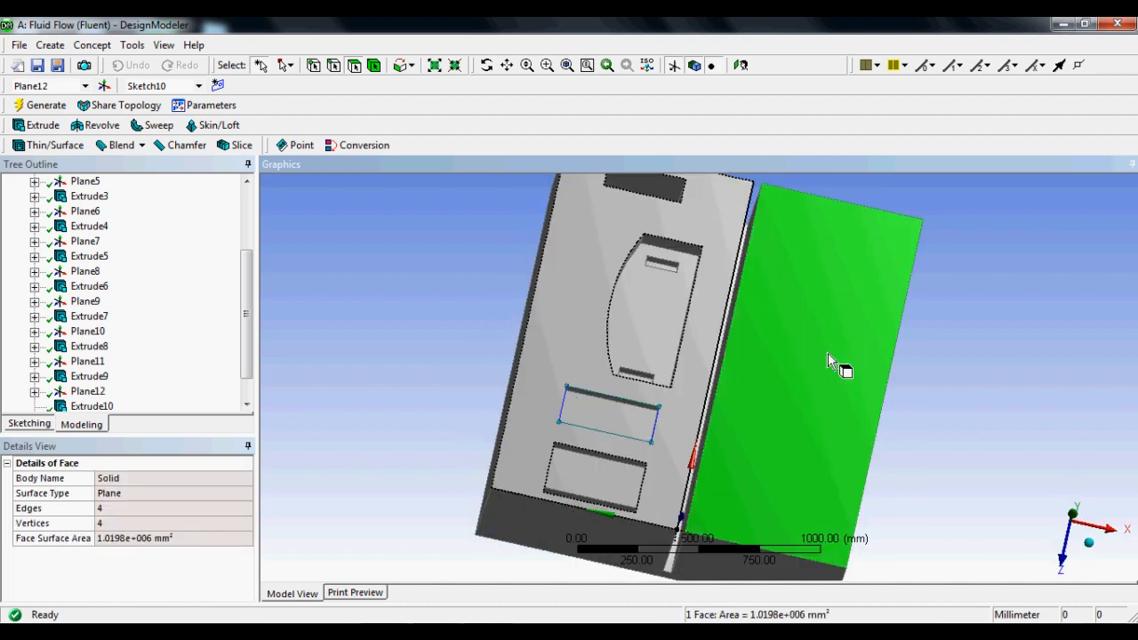
right_click(828, 353)
left_click(453, 316)
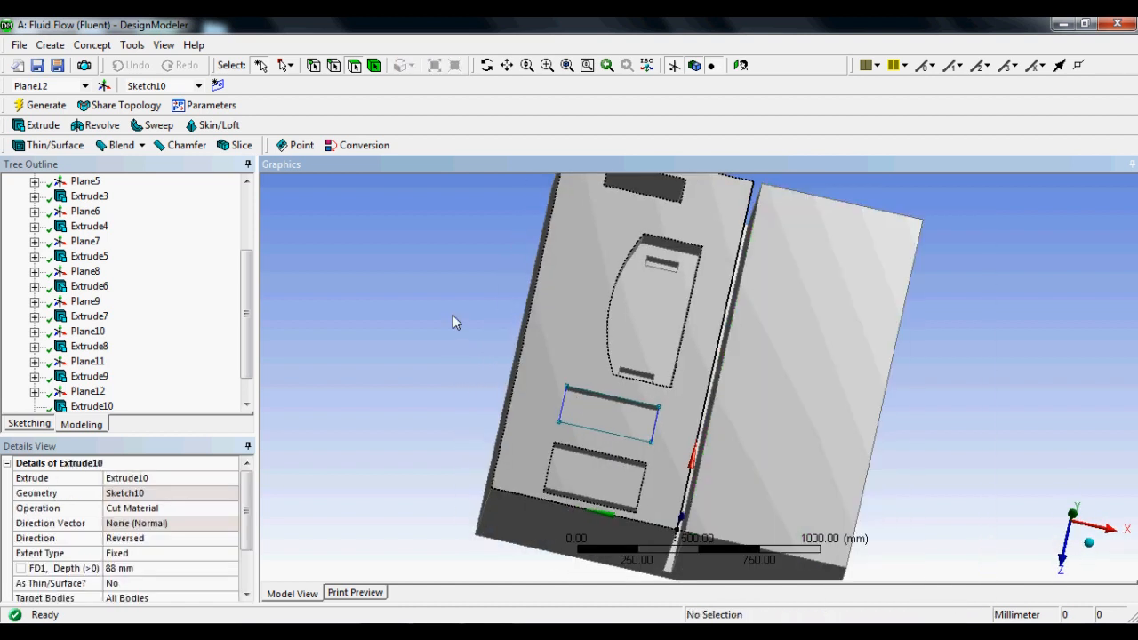
left_click(743, 351)
left_click(104, 85)
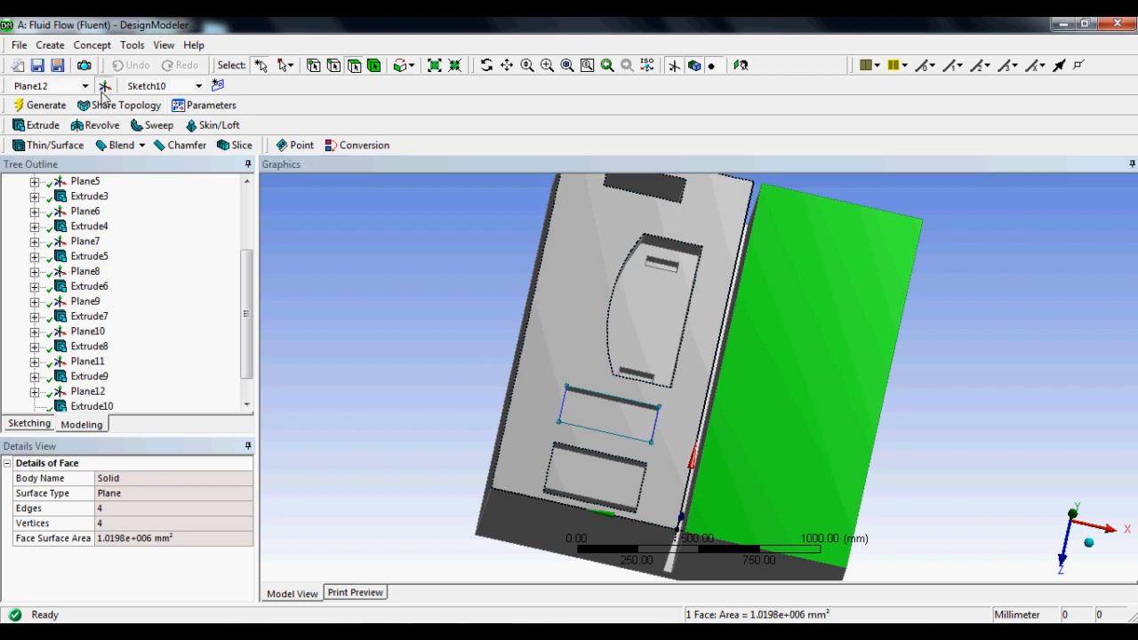
left_click(34, 105)
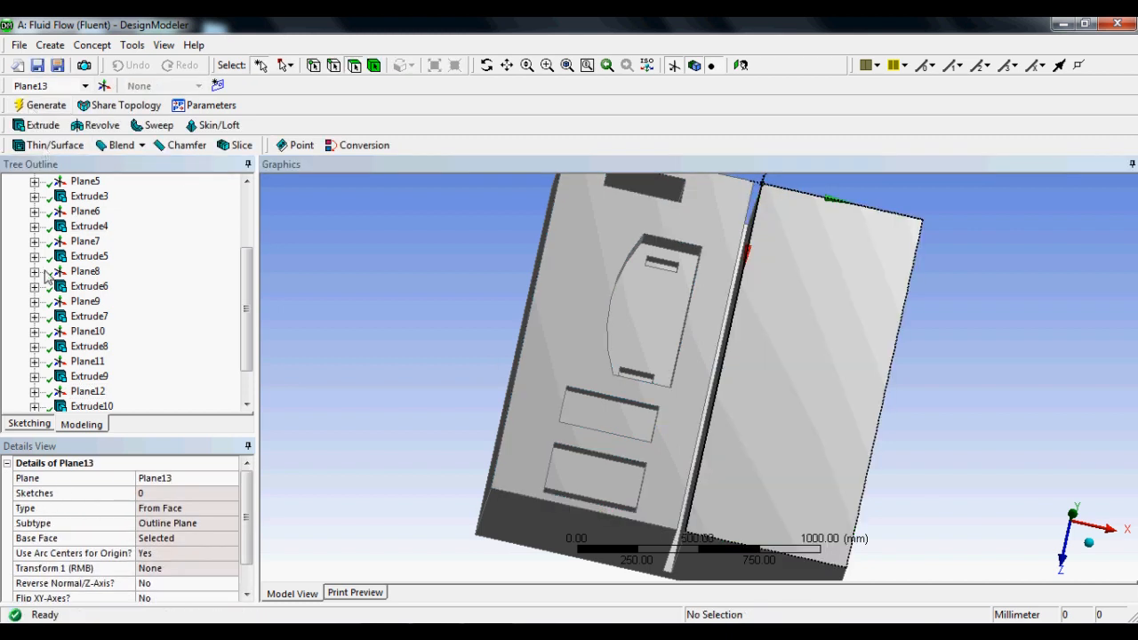
- Sketch a long horizontal rectangle on the new plane, close to and parallel with the face's edge along the slot
left_click(29, 424)
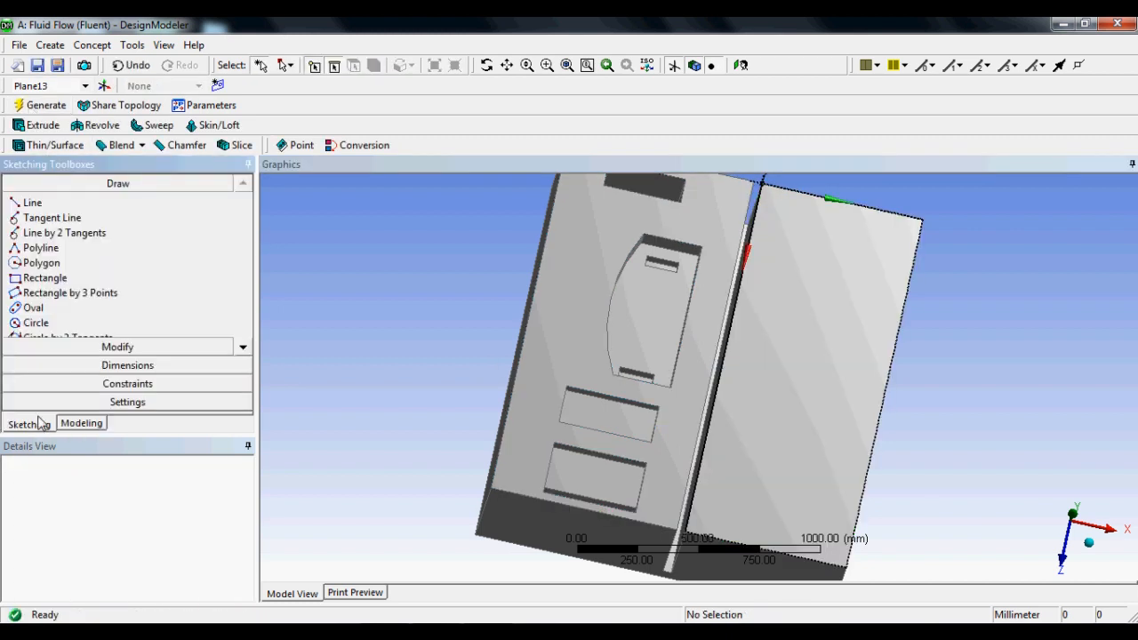
left_click(85, 86)
left_click(35, 185)
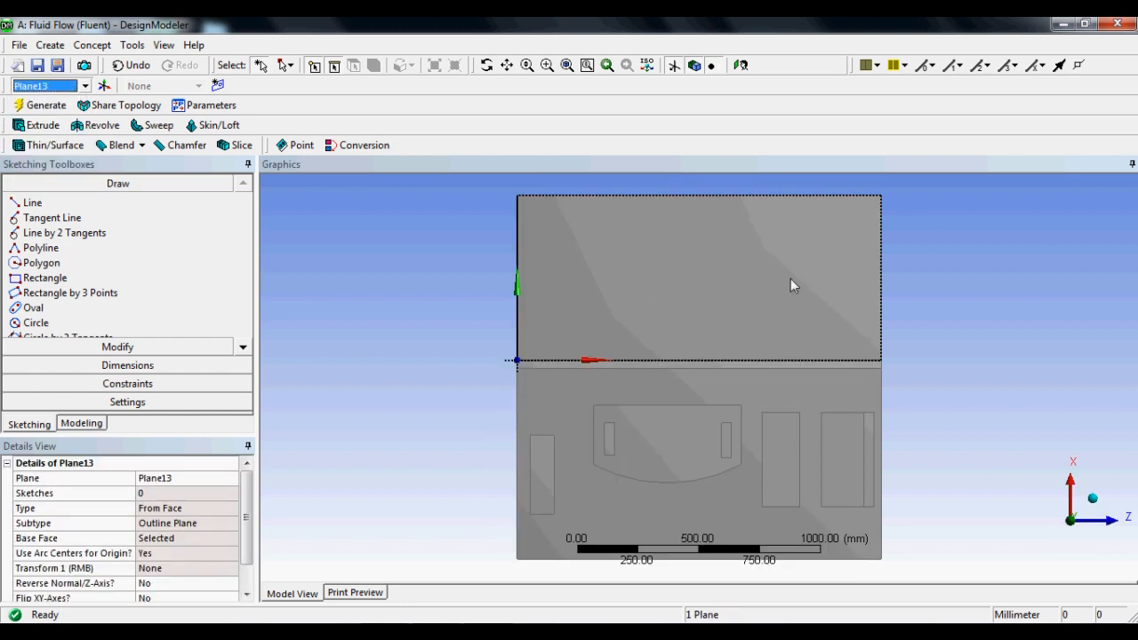
left_click(54, 282)
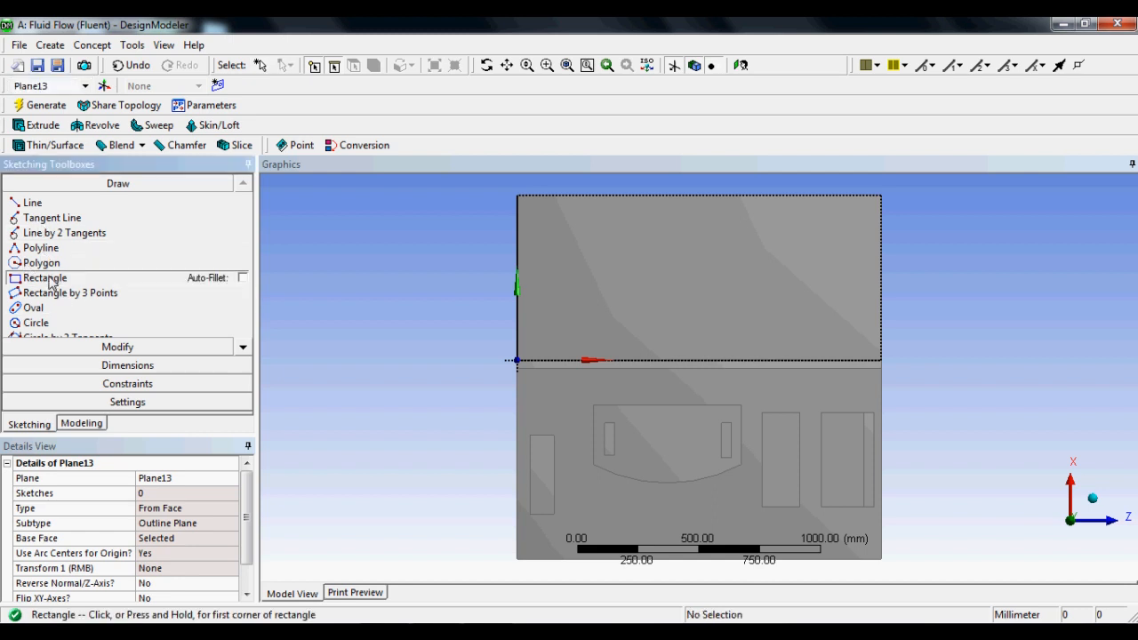
left_click(660, 310)
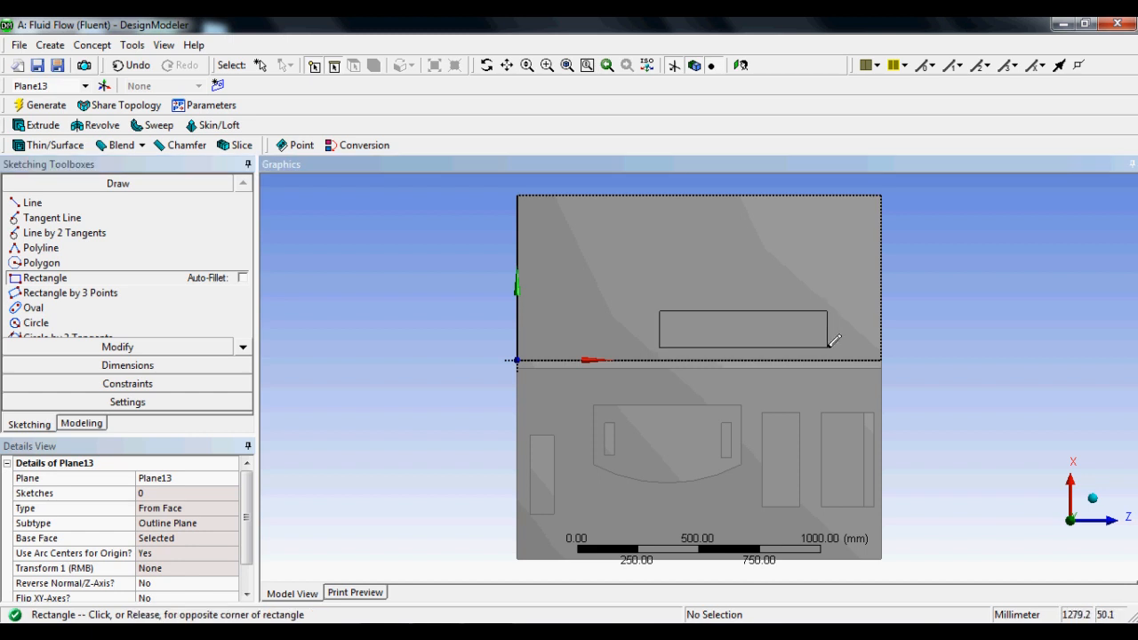
left_click(827, 347)
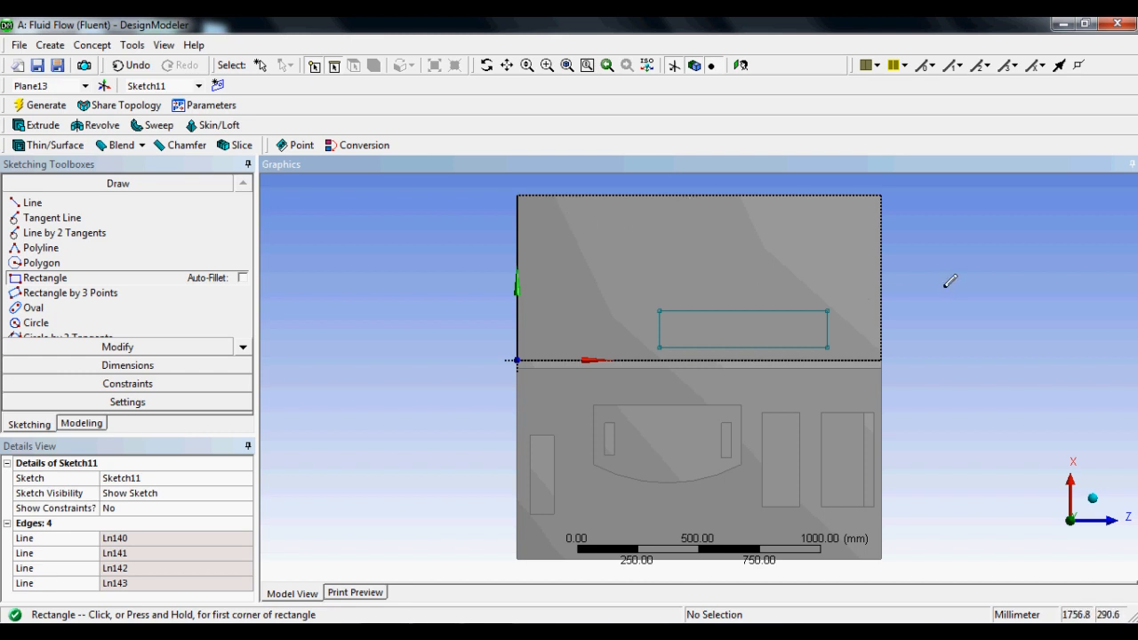
- Add a second, upright rectangle to the same sketch near the face corner farthest from the plane's origin
mouse_move(947, 269)
middle_mouse_down()
mouse_move(932, 325)
mouse_move(945, 290)
middle_mouse_up()
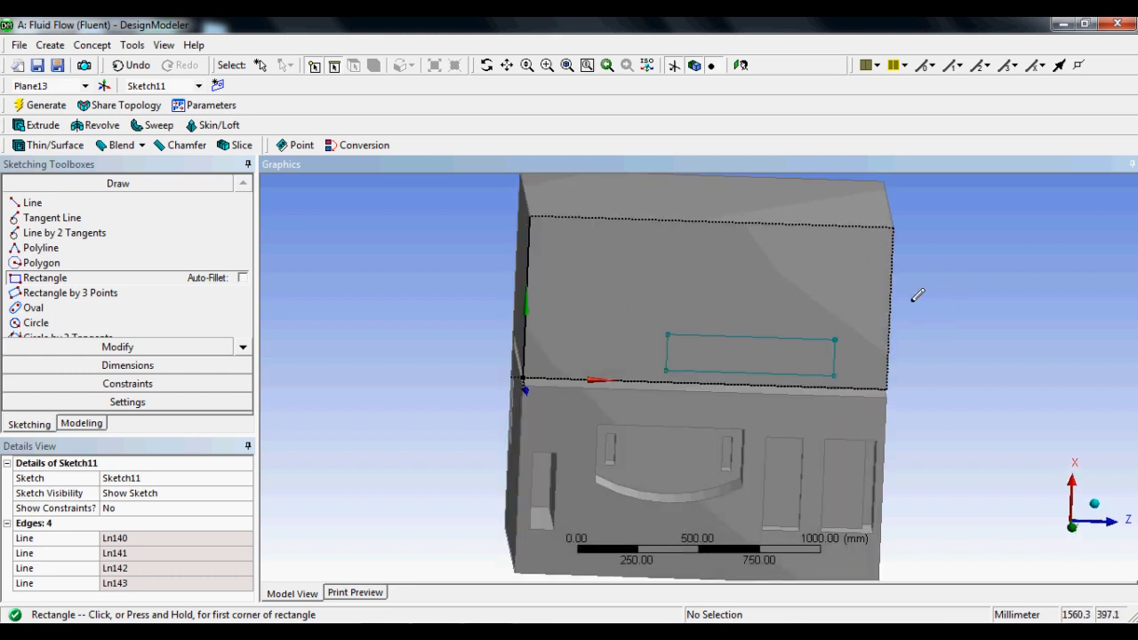
left_click(742, 67)
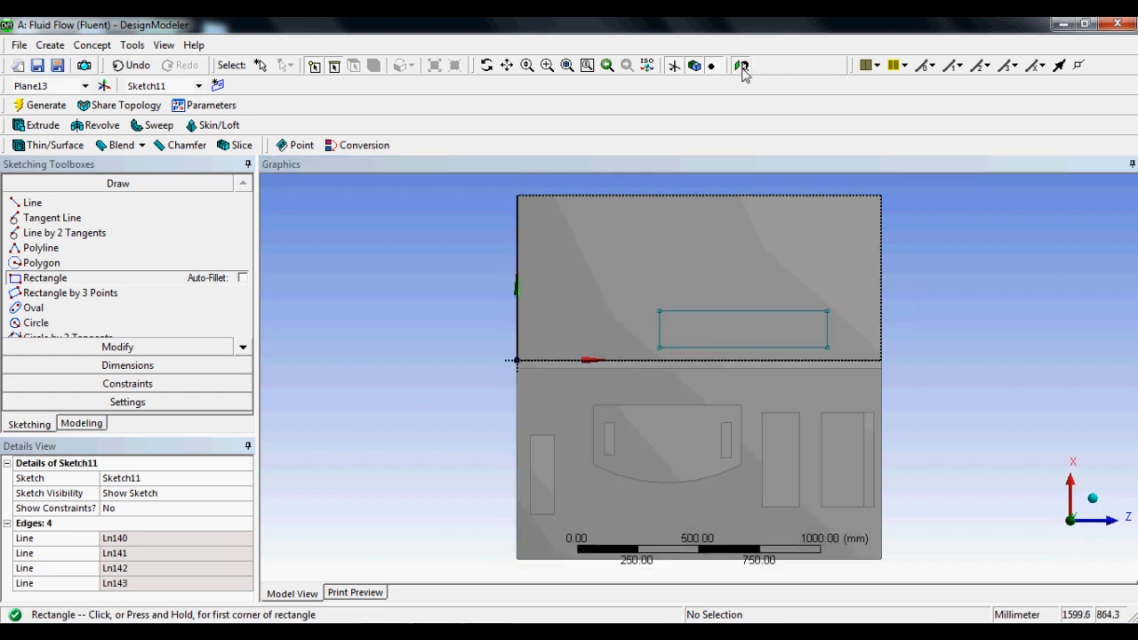
left_click(826, 207)
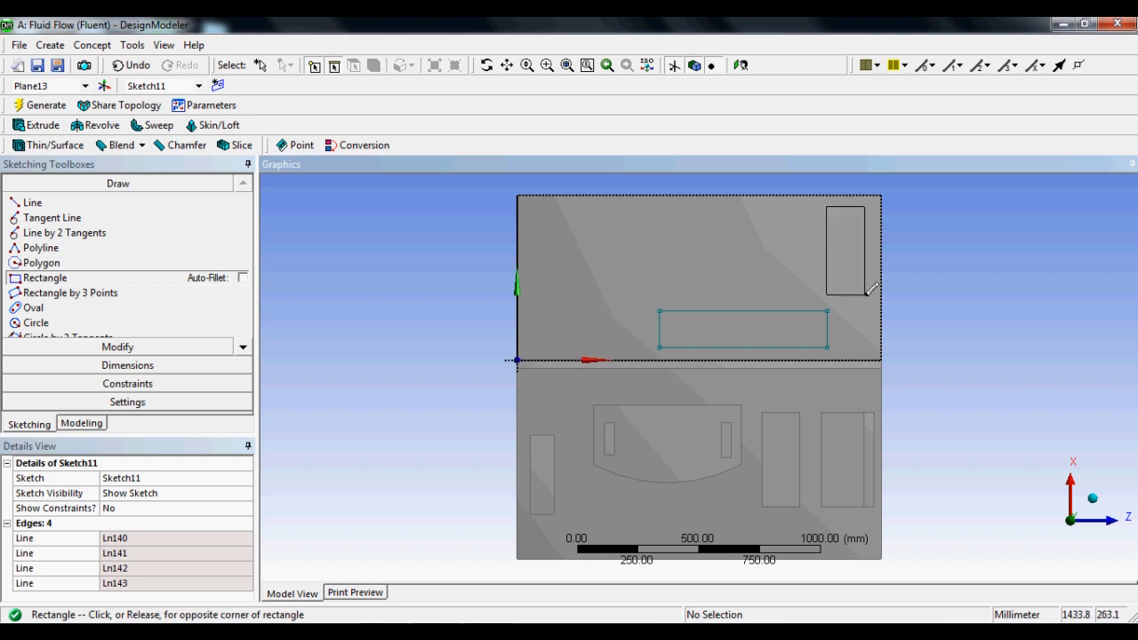
left_click(864, 295)
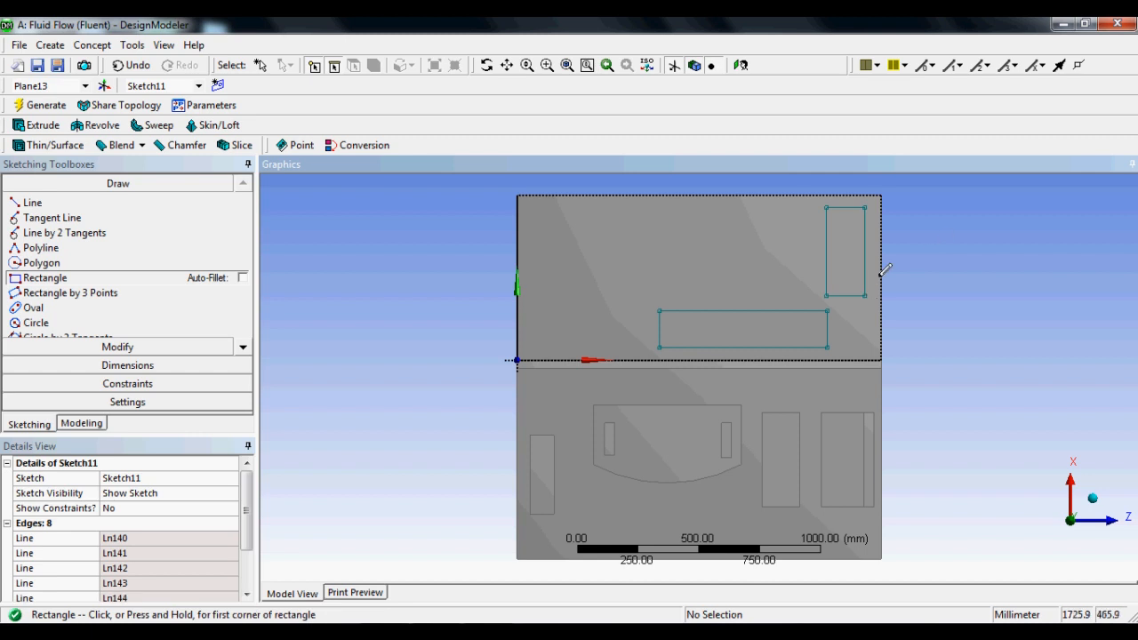
- Extrude the two-rectangle sketch as a Cut Material operation 200 mm deep in the reversed direction and generate it
left_click(35, 125)
left_click(137, 493)
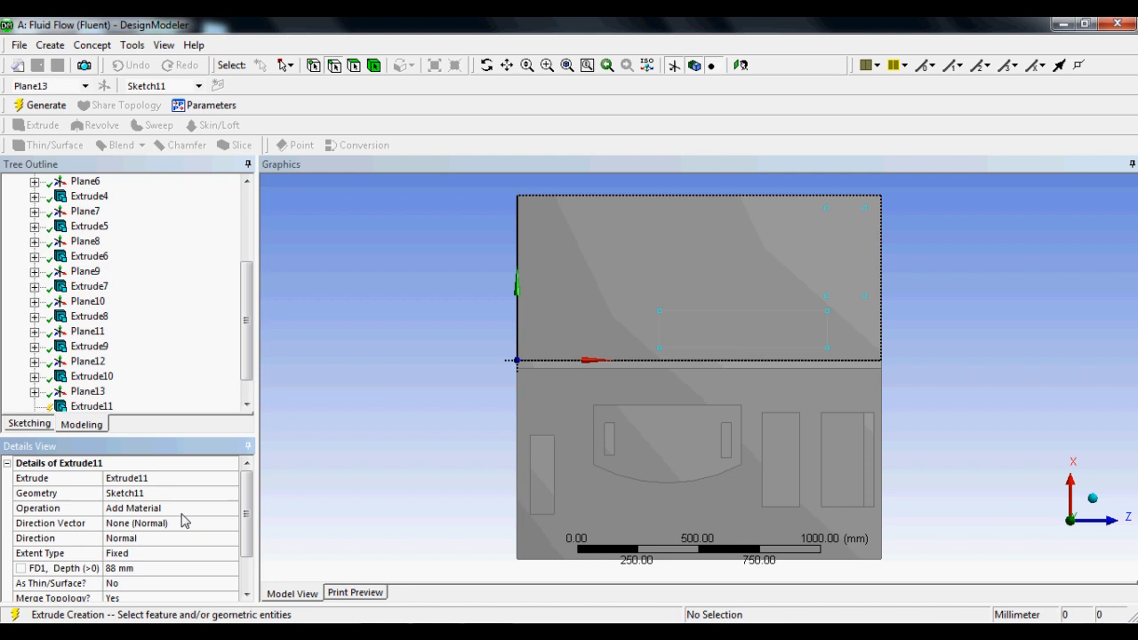
left_click(231, 513)
left_click(167, 540)
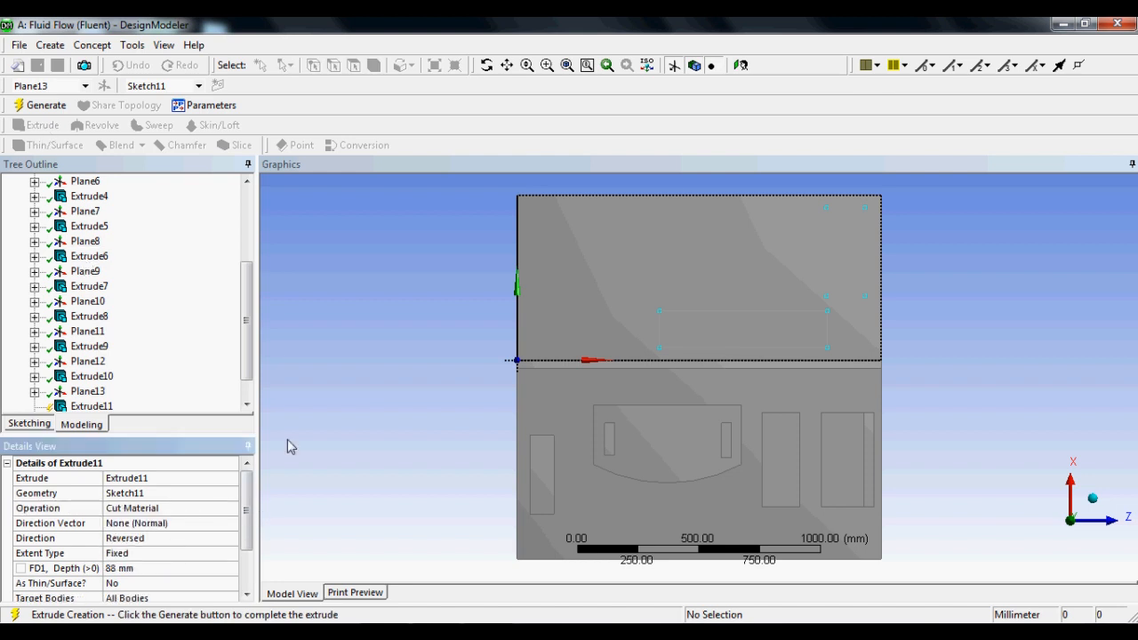
middle_click_drag(363, 384, 380, 475)
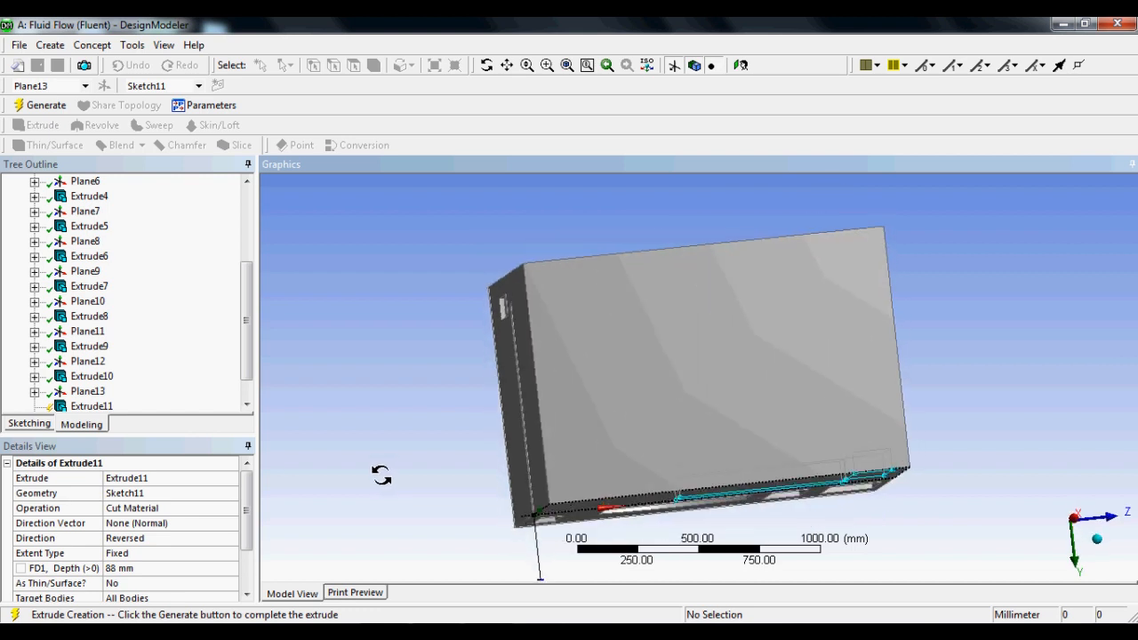
left_click(150, 569)
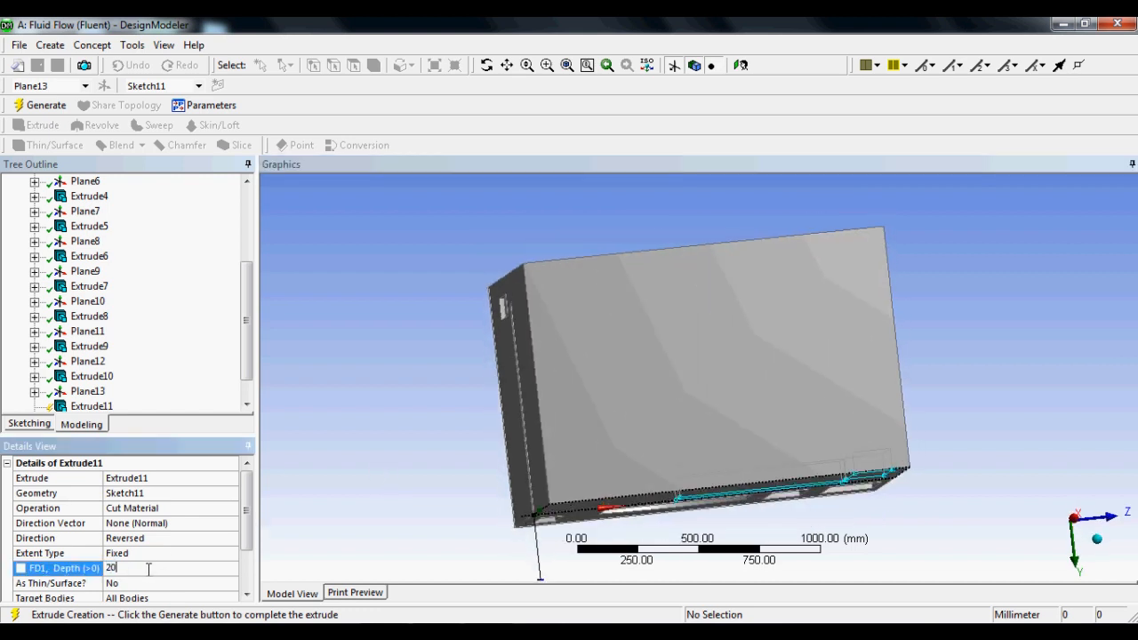
middle_click_drag(406, 423, 369, 449)
left_click(40, 105)
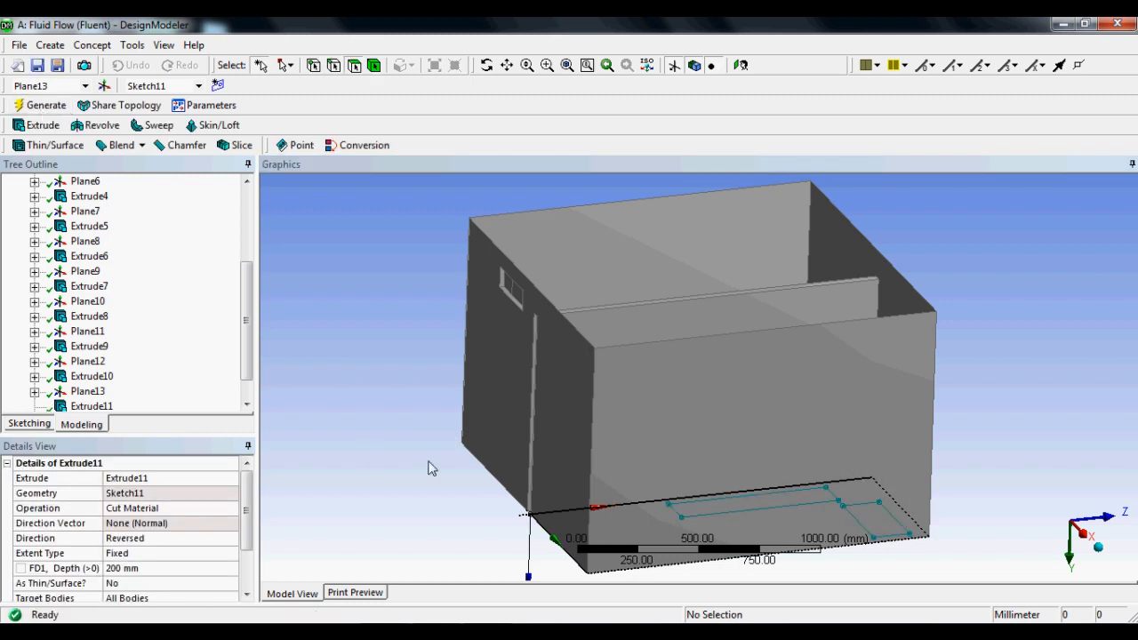
- Create and generate a plane from the floor face of the long recess beside the slot
middle_click_drag(432, 469, 467, 328)
left_click(683, 332)
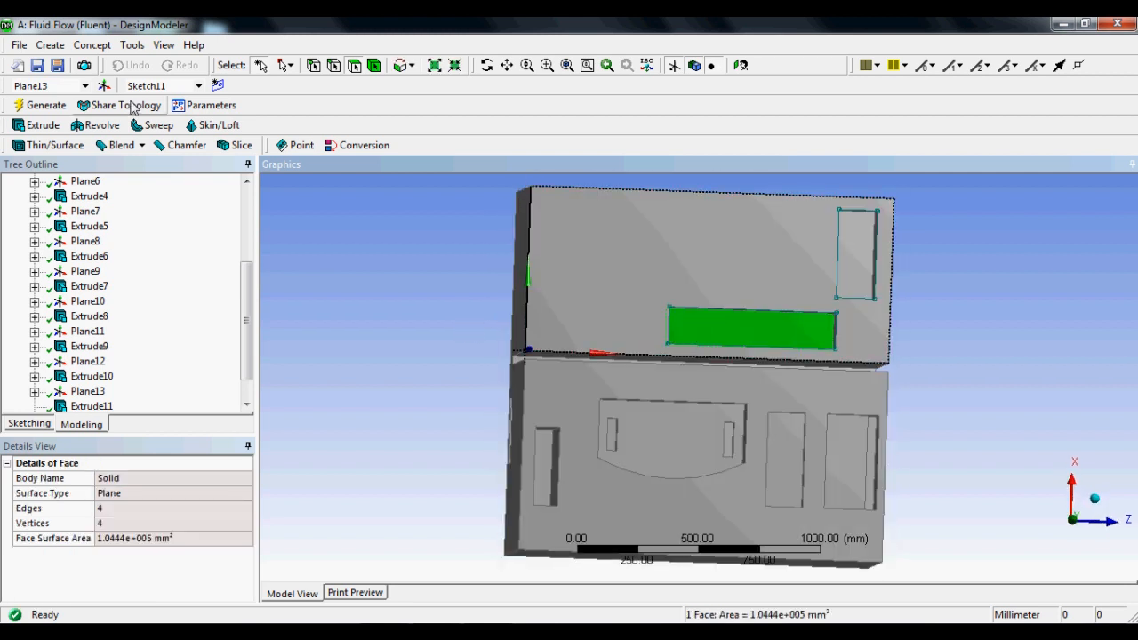
left_click(103, 86)
left_click(45, 105)
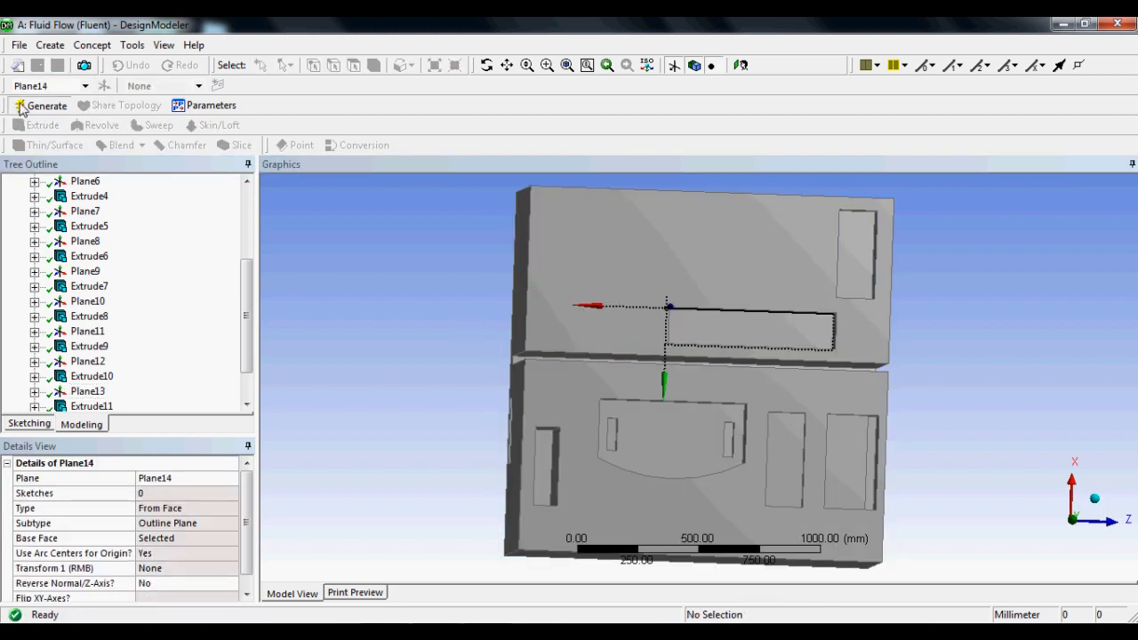
- Sketch a small narrow rectangle on the recess-floor plane, inside the outline near the end away from the origin
left_click(27, 424)
left_click(53, 85)
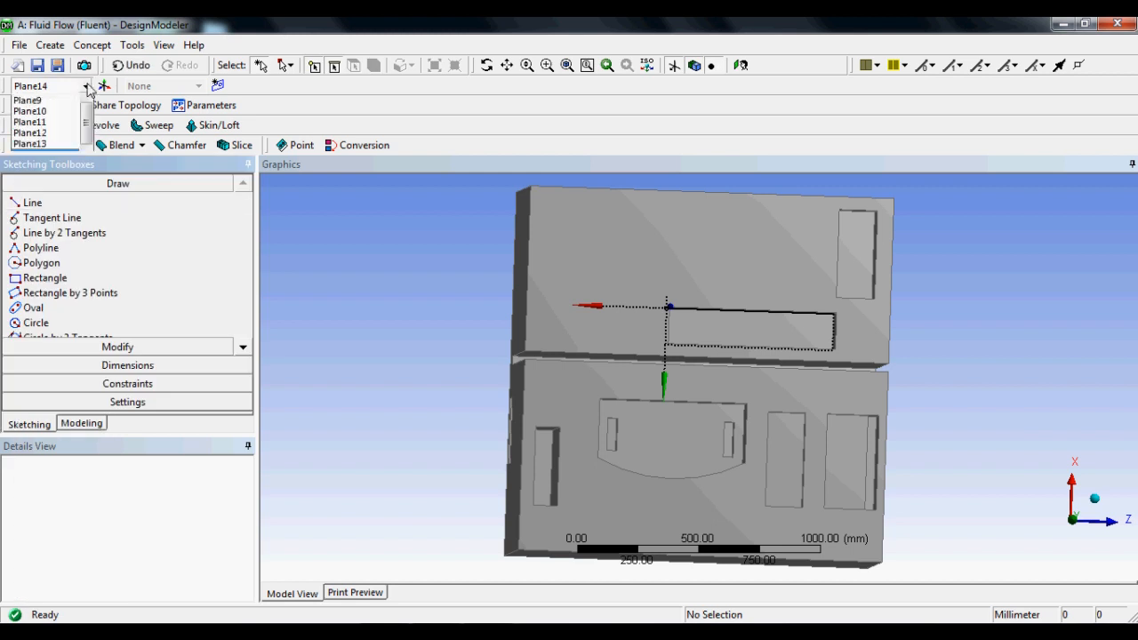
left_click(54, 184)
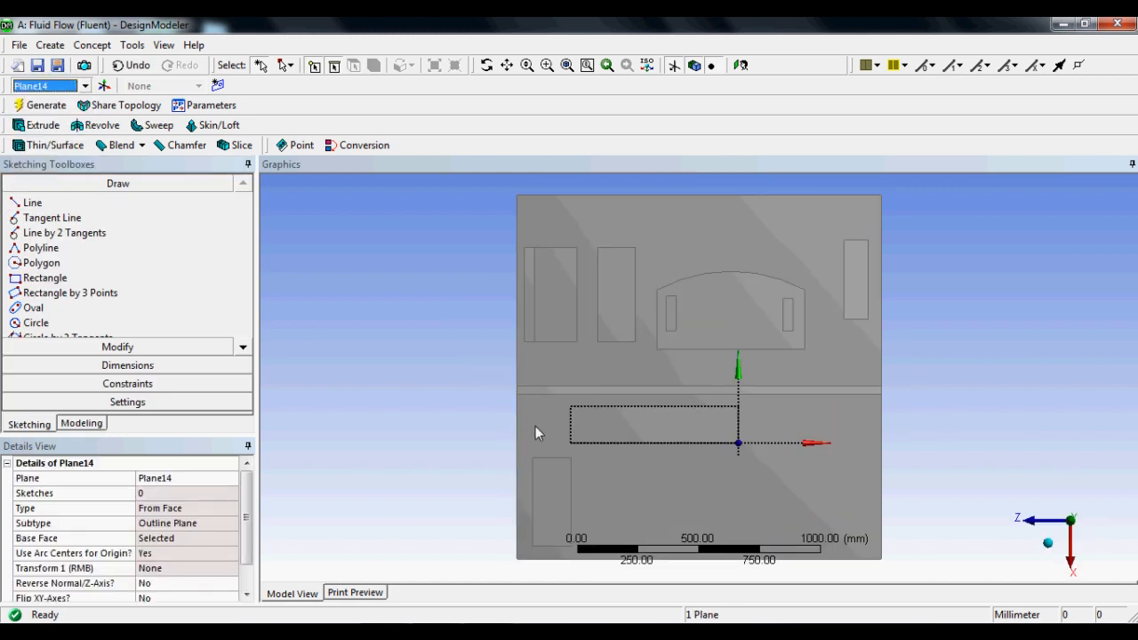
left_click(50, 282)
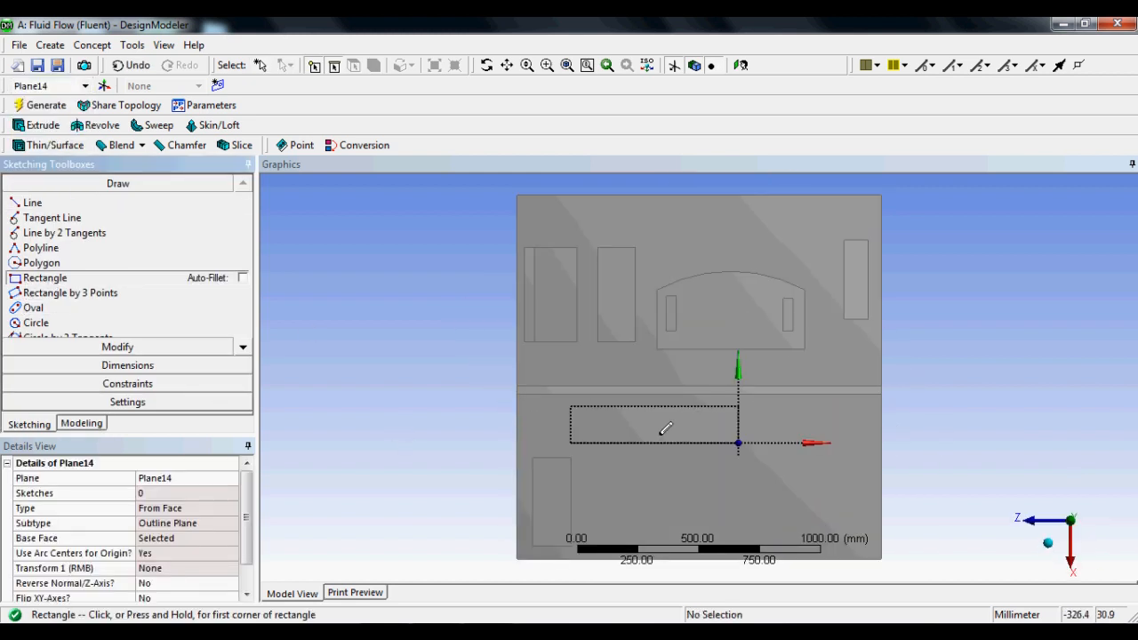
left_click(602, 419)
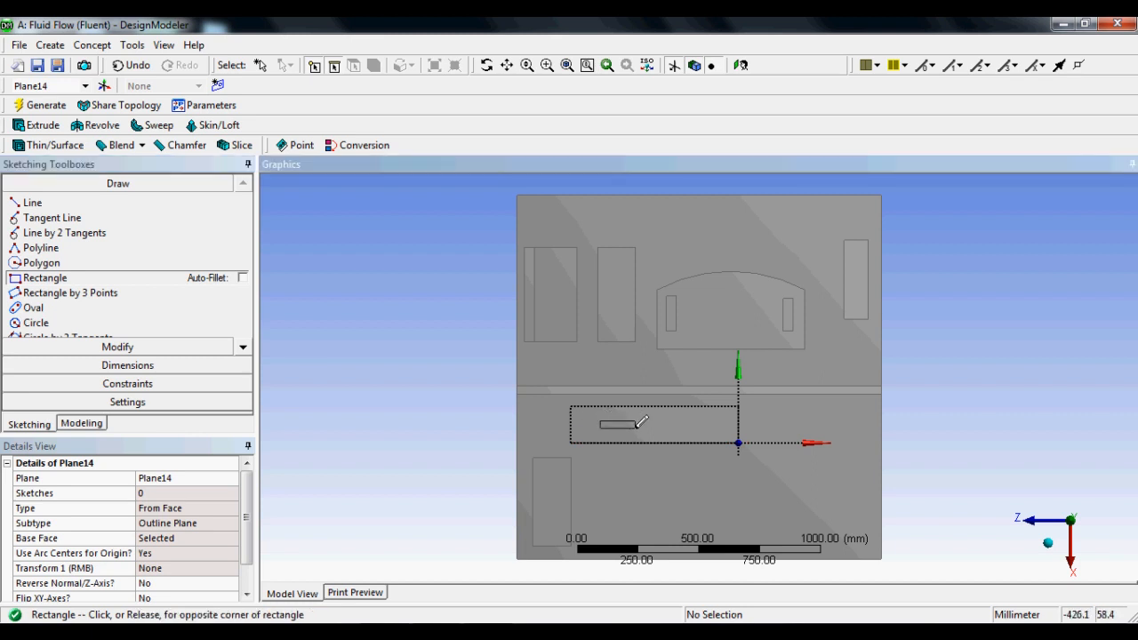
left_click(642, 428)
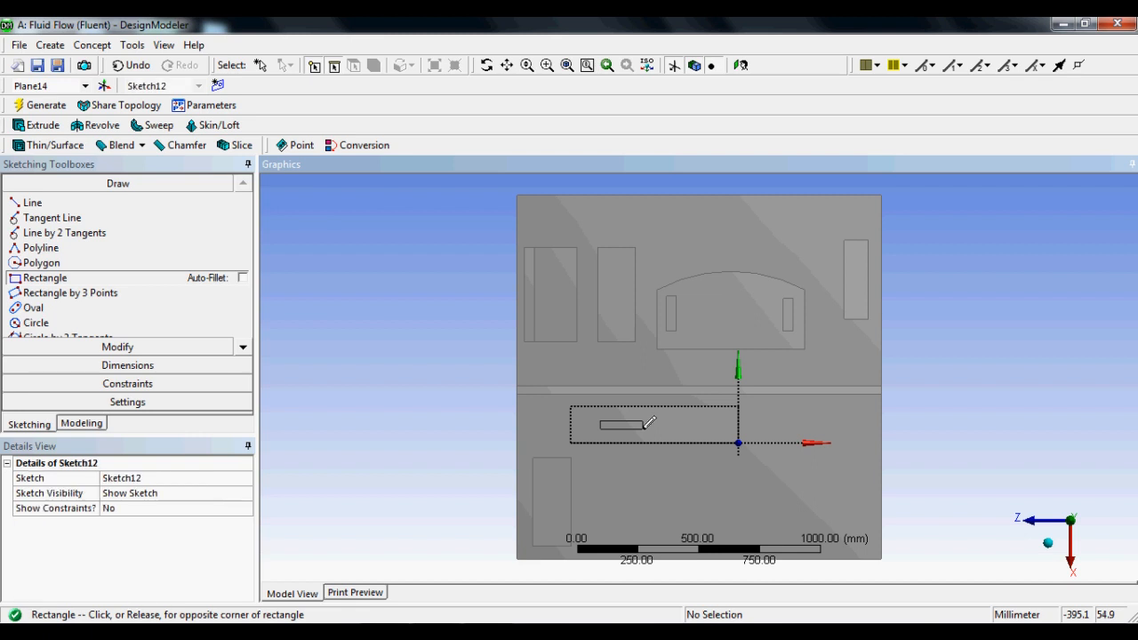
- Add a second narrow rectangle inside the long recess near the plane's origin, plus an upright narrow rectangle inside the neighbouring corner recess
left_click(672, 416)
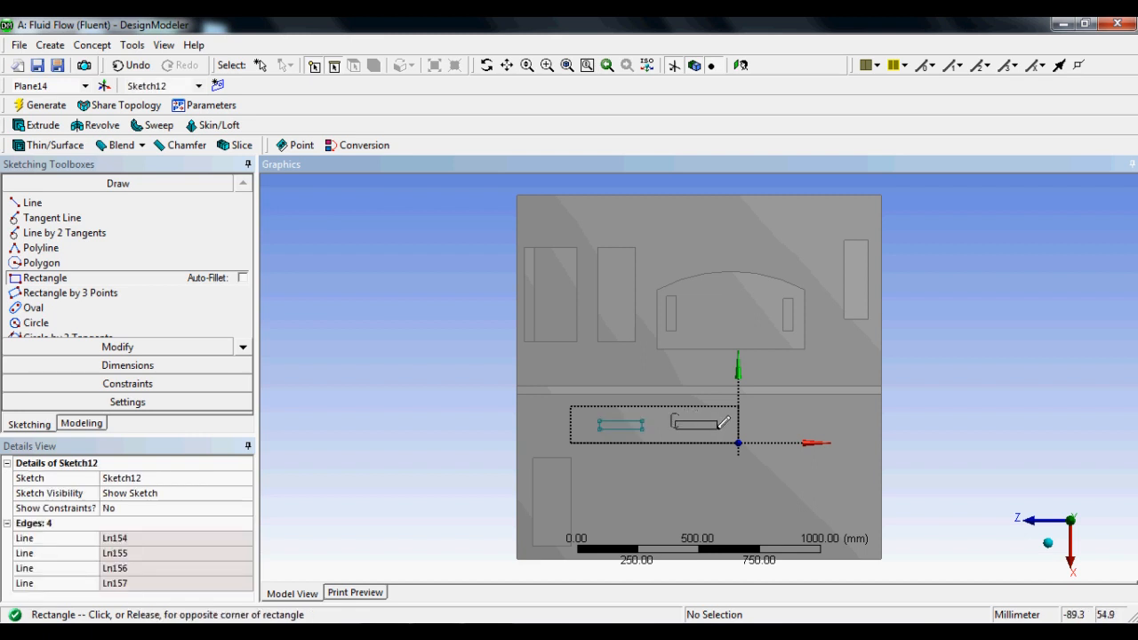
left_click(719, 427)
left_click(544, 485)
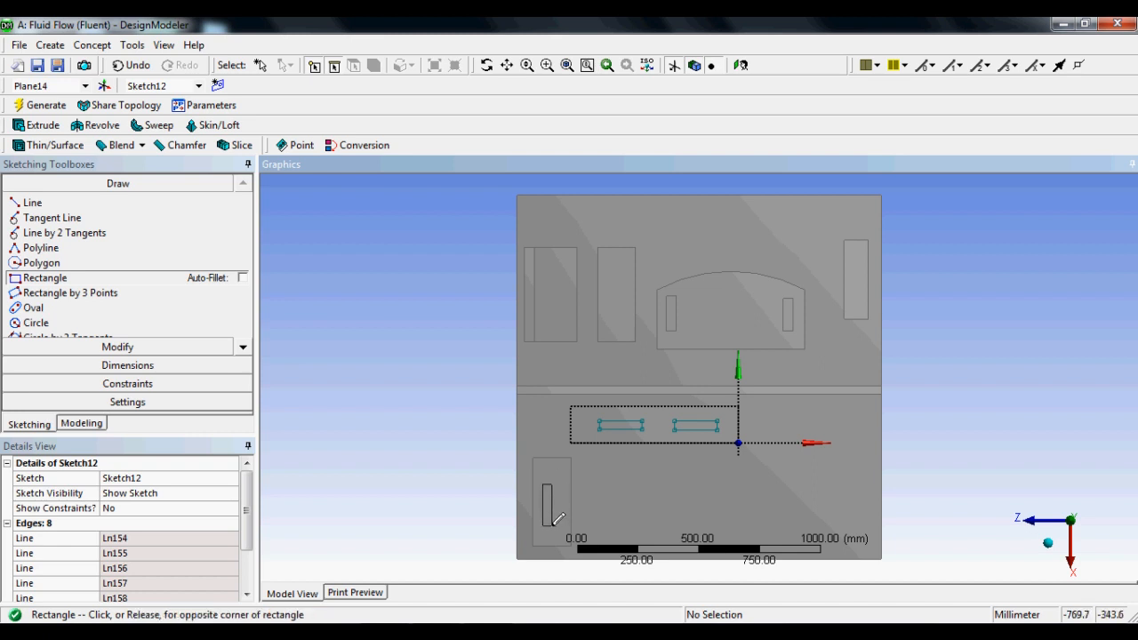
left_click(552, 525)
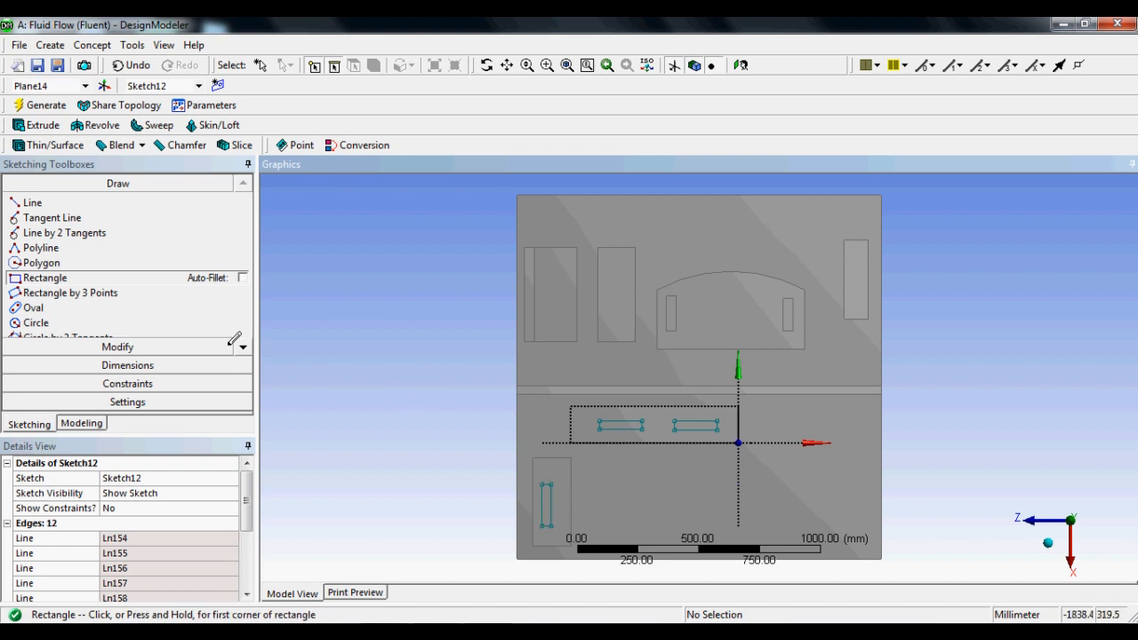
- Extrude the three-rectangle sketch as a Cut Material operation 100 mm deep in the reversed direction and generate it
left_click(36, 125)
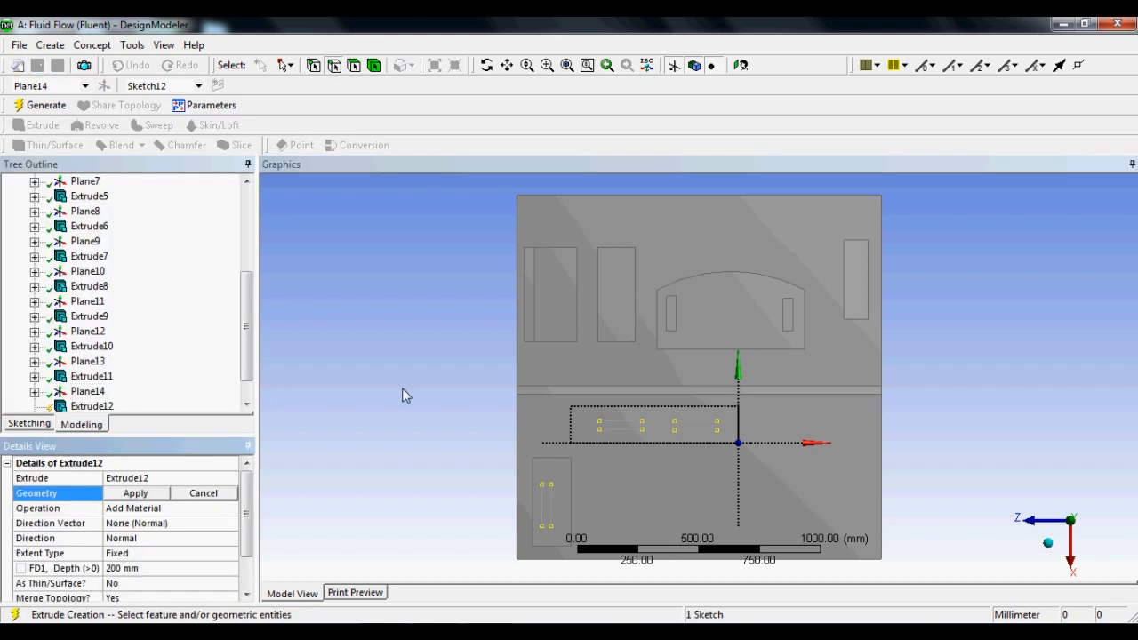
middle_click_drag(402, 387, 149, 495)
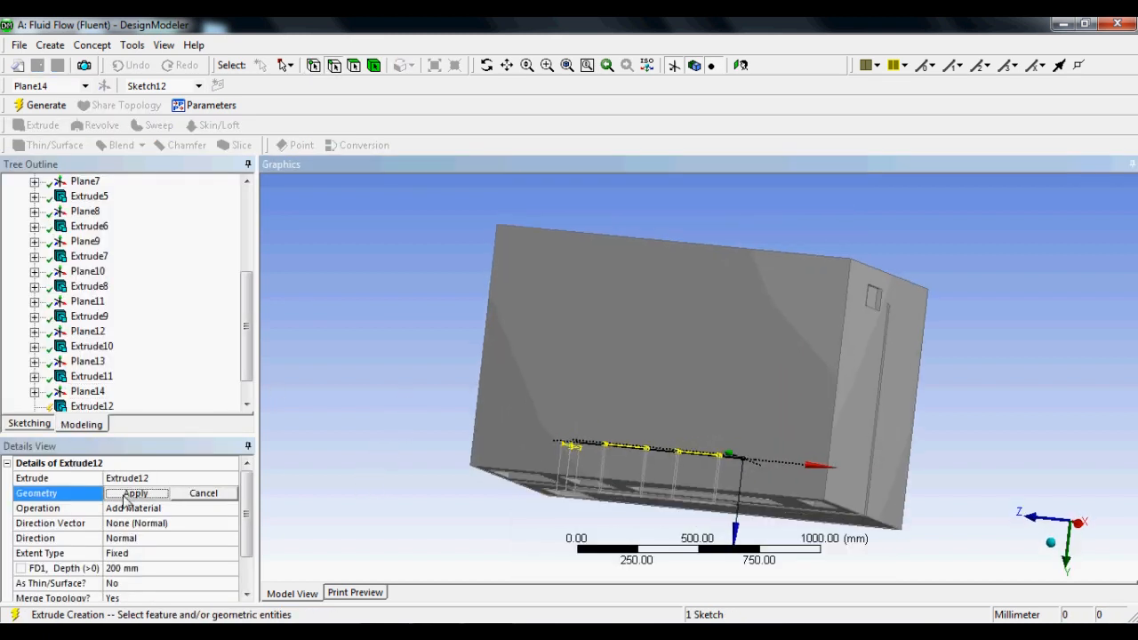
left_click(135, 494)
left_click(232, 508)
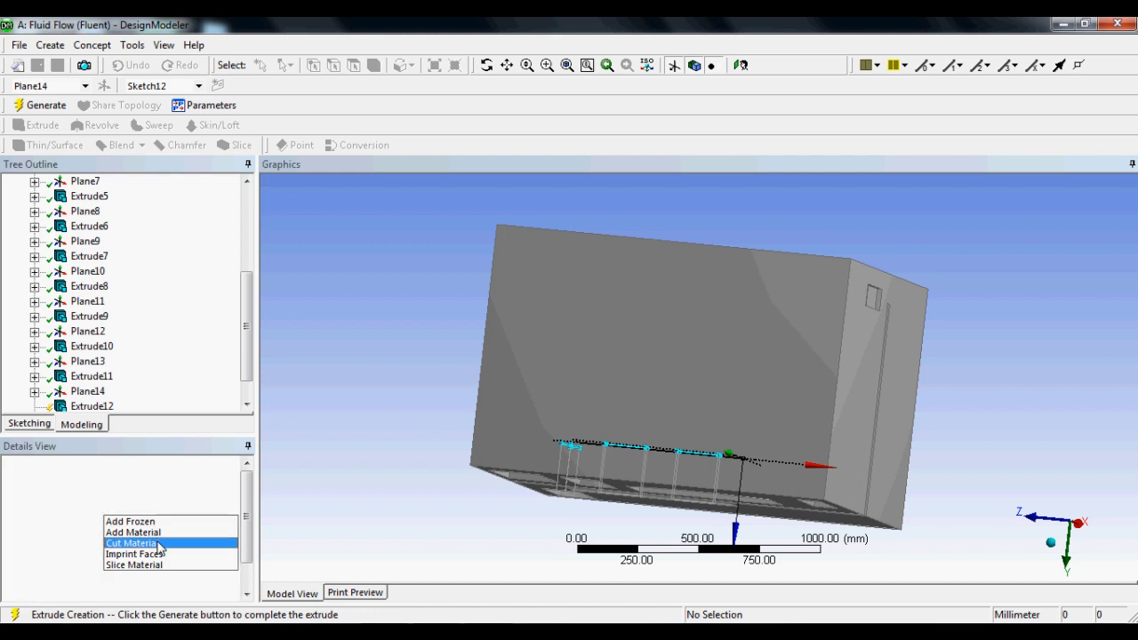
left_click(163, 544)
left_click(149, 568)
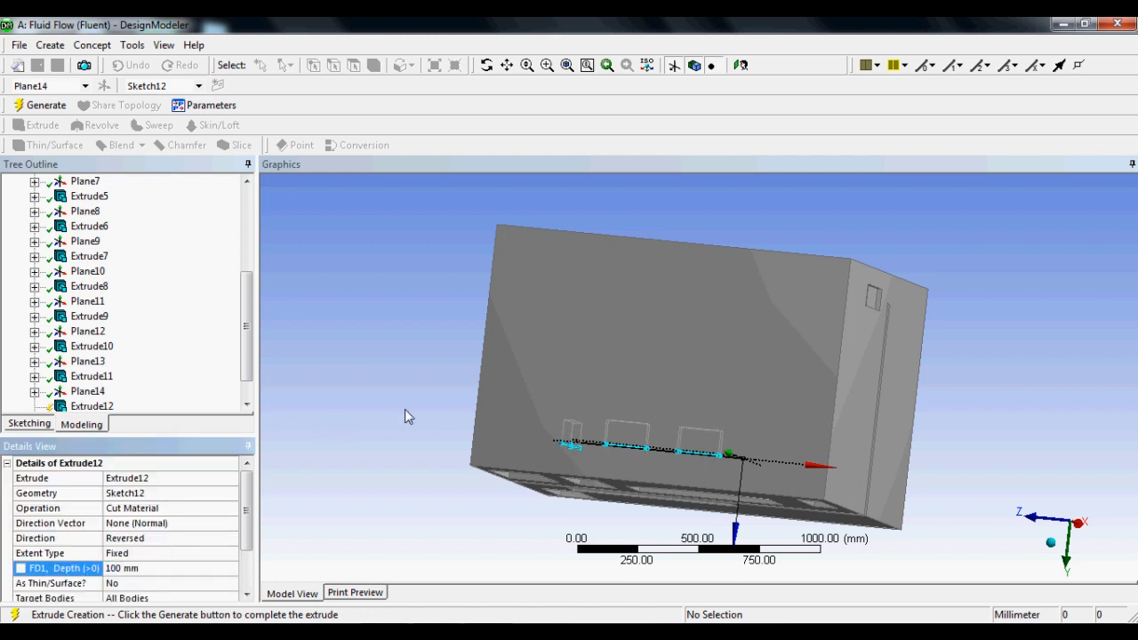
middle_click_drag(404, 414, 397, 479)
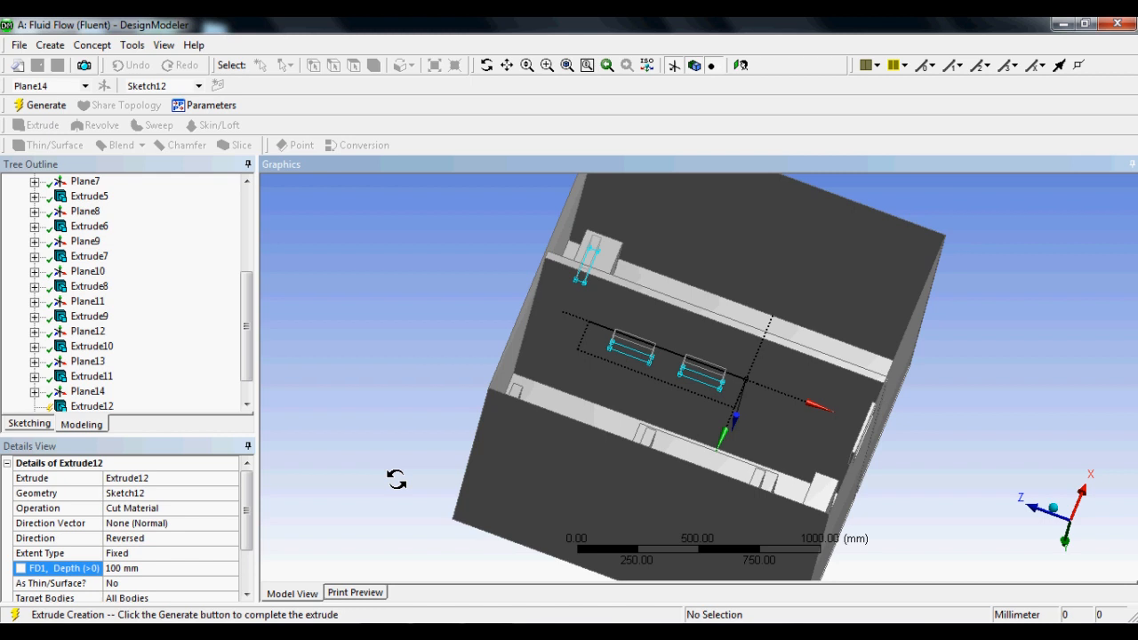
left_click(55, 106)
- Show all hidden faces of the block again and close DesignModeler to return to the Workbench project schematic
middle_click_drag(584, 364, 531, 408)
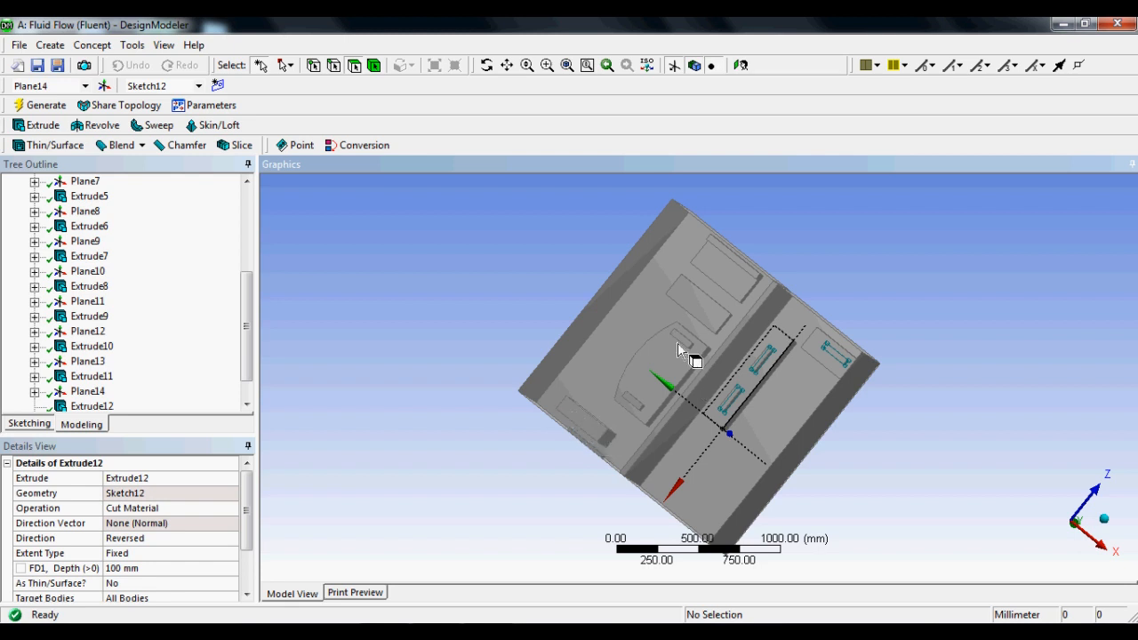
middle_click_drag(762, 417, 836, 334)
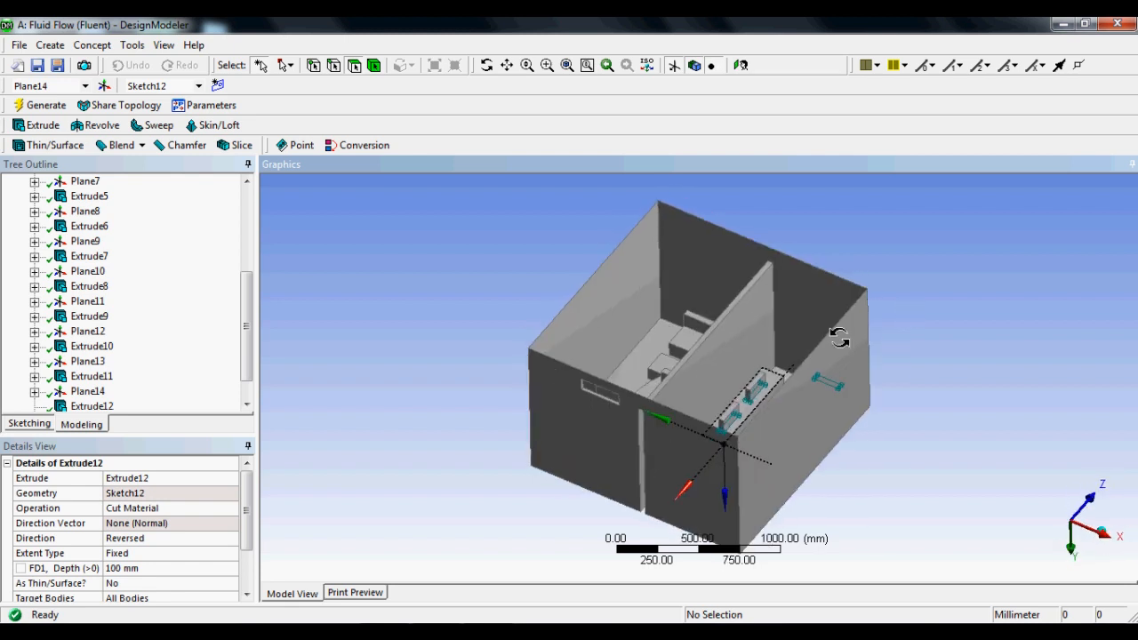
right_click(839, 338)
left_click(817, 357)
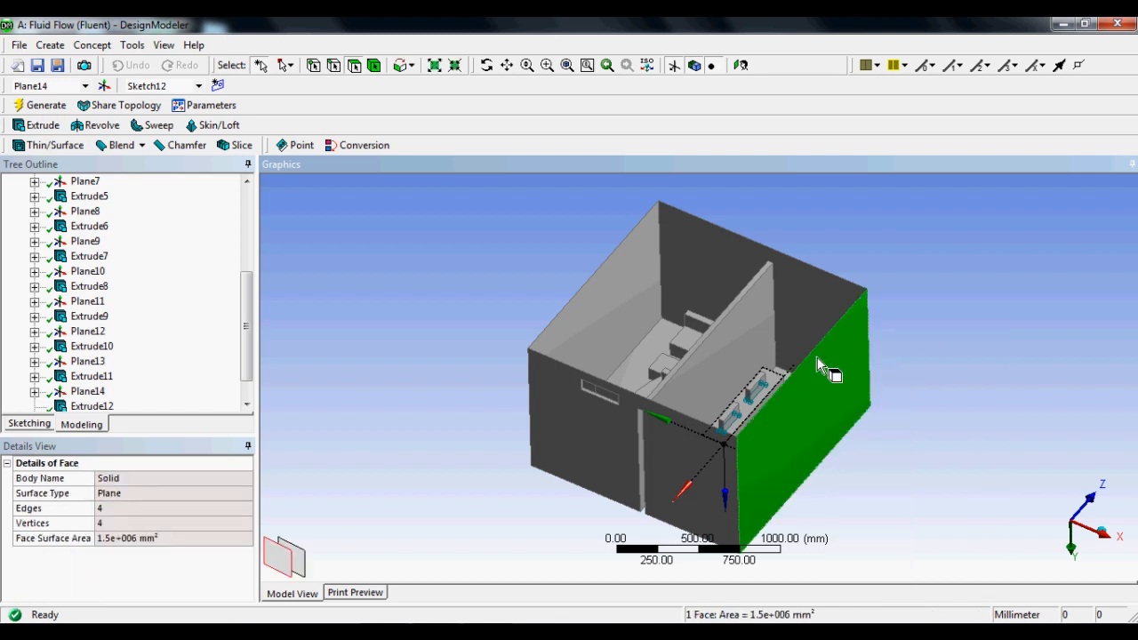
right_click(816, 357)
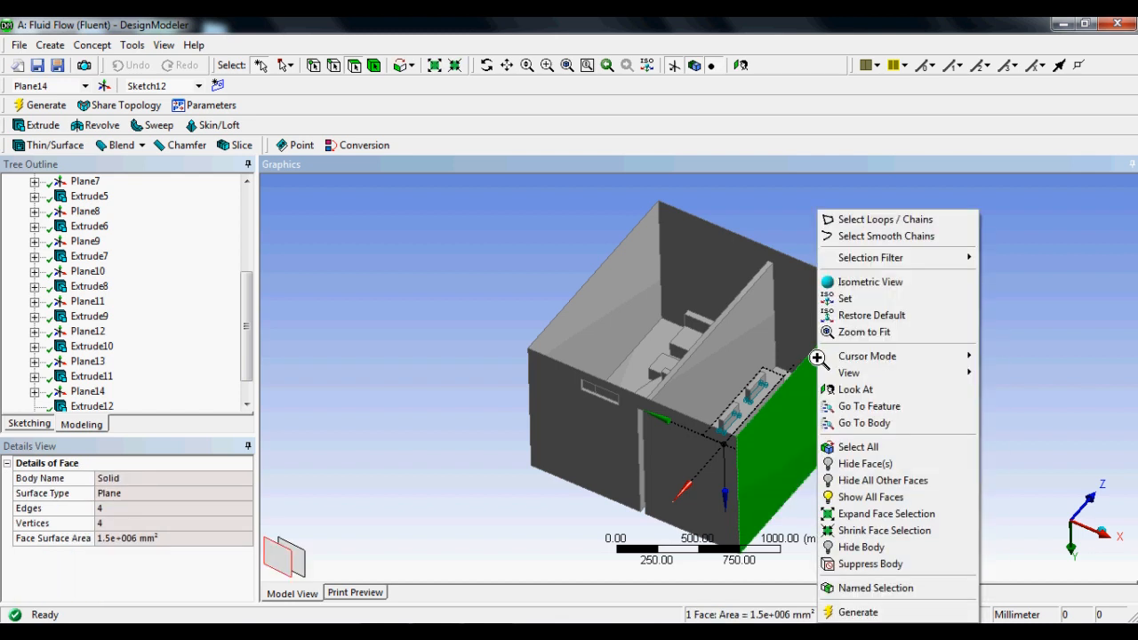
left_click(892, 499)
middle_click_drag(891, 367, 965, 222)
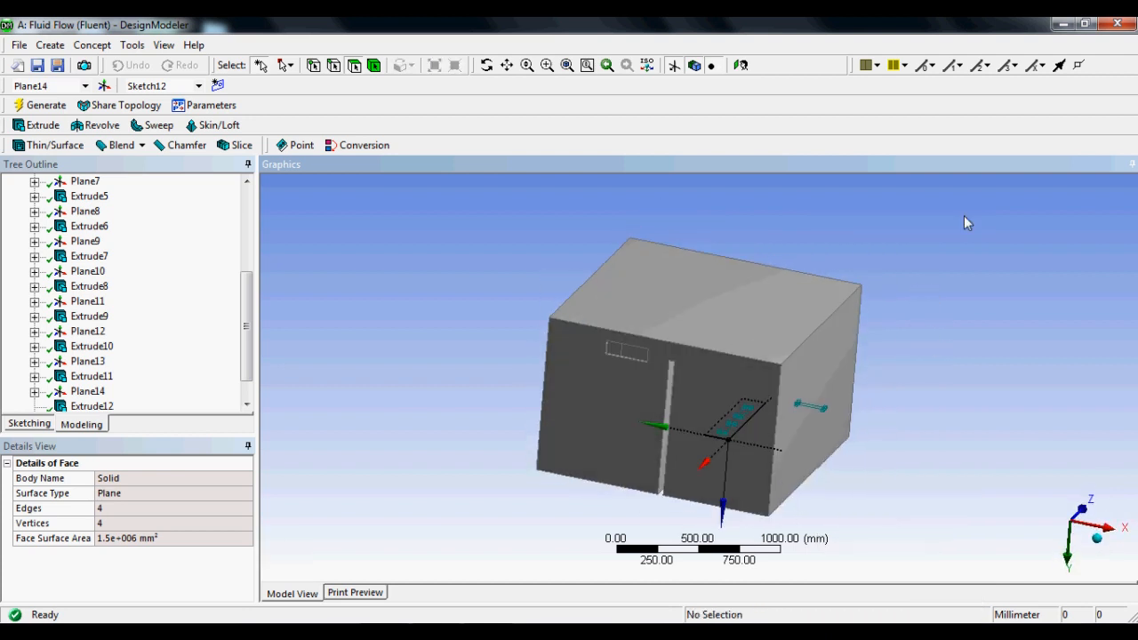
left_click(1118, 25)
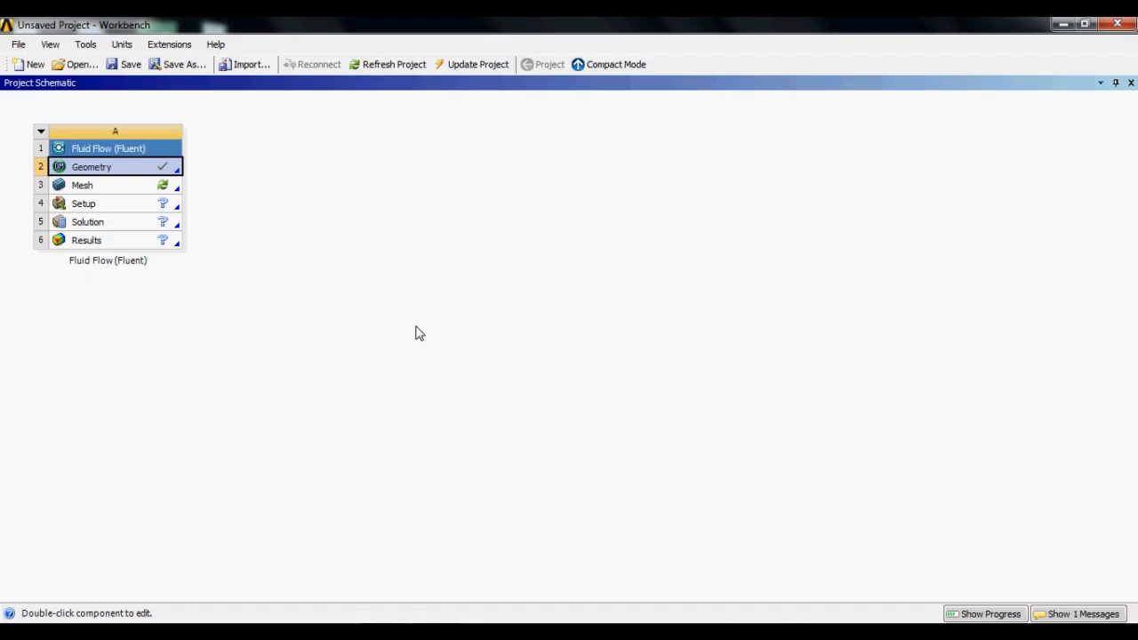